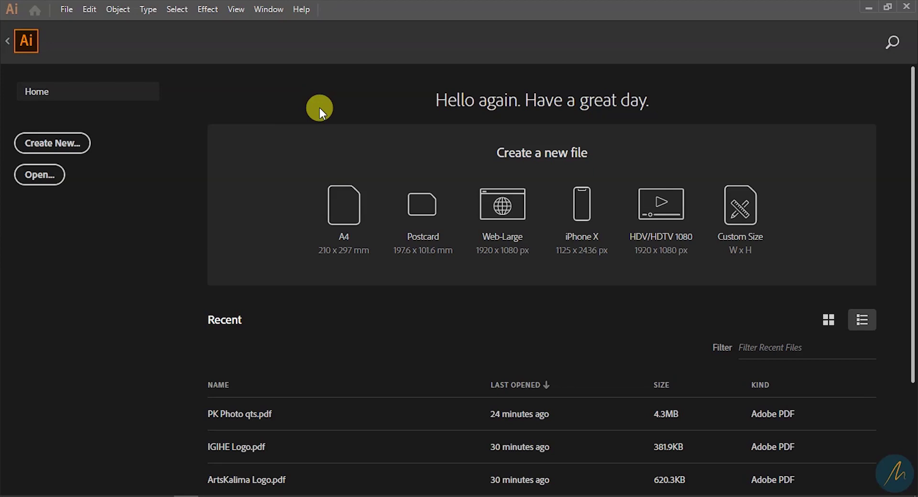
Step: Start a new document and name it Logo Concept, keeping centimeters as the unit
{"action": "left_click", "coordinate": [77, 142]}
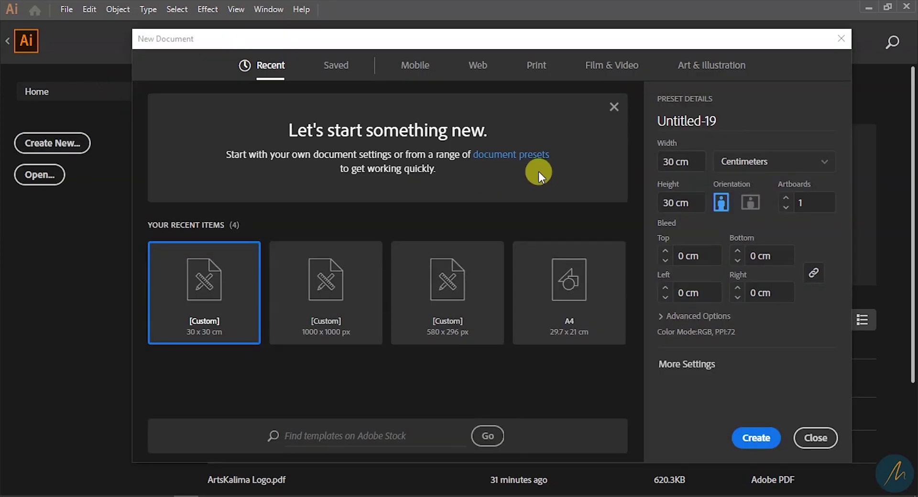
{"action": "left_click", "coordinate": [744, 163]}
{"action": "left_click", "coordinate": [747, 162]}
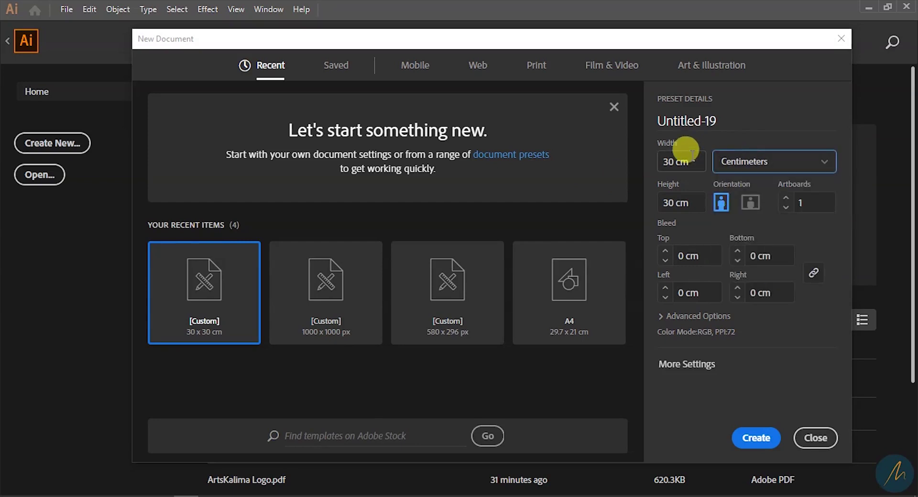
{"action": "double_click", "coordinate": [737, 121]}
{"action": "type", "text": "Logo Con"}
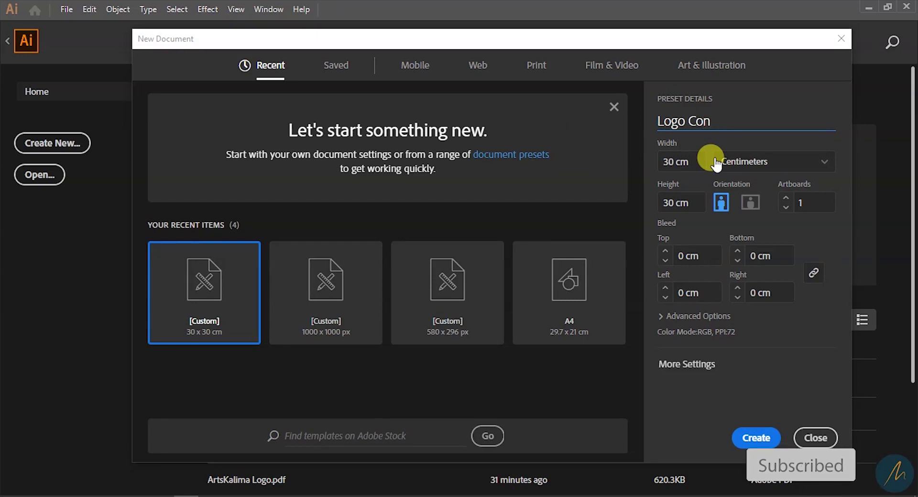
{"action": "type", "text": "d"}
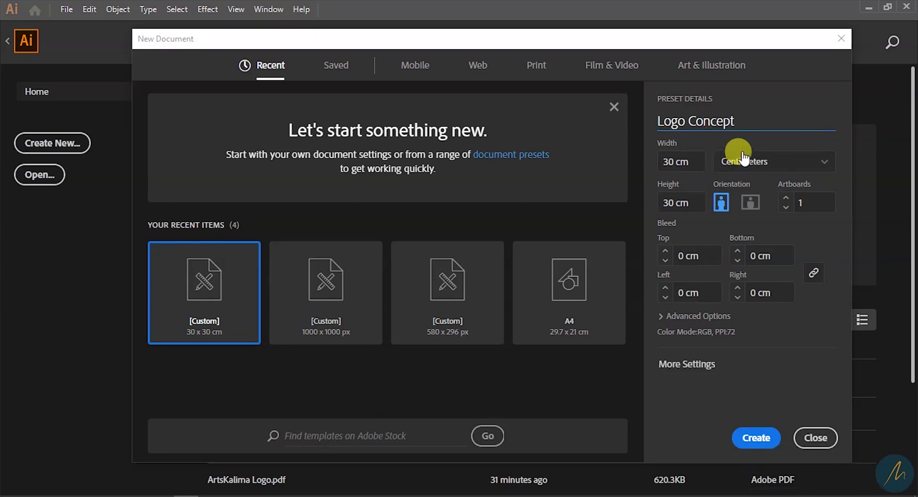
Step: Set the new document's height to 25 cm with one artboard and create it
{"action": "left_click", "coordinate": [733, 205]}
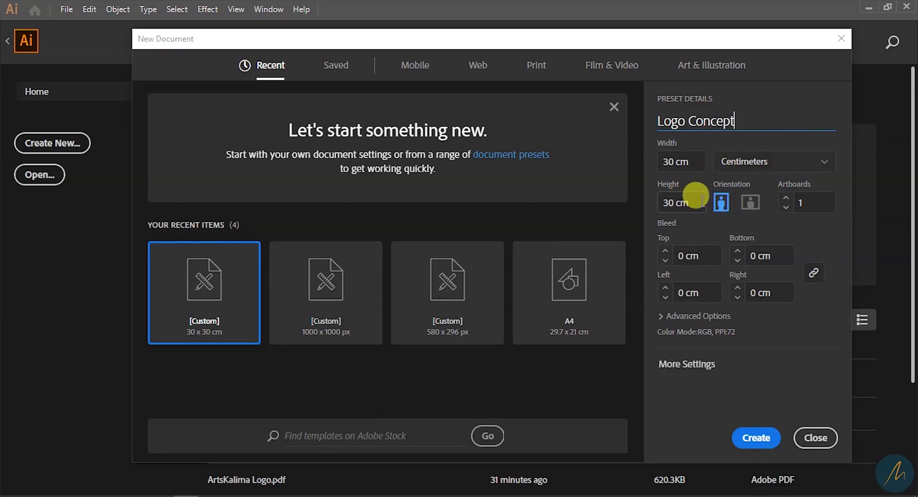
{"action": "left_click", "coordinate": [751, 173]}
{"action": "left_click", "coordinate": [666, 200]}
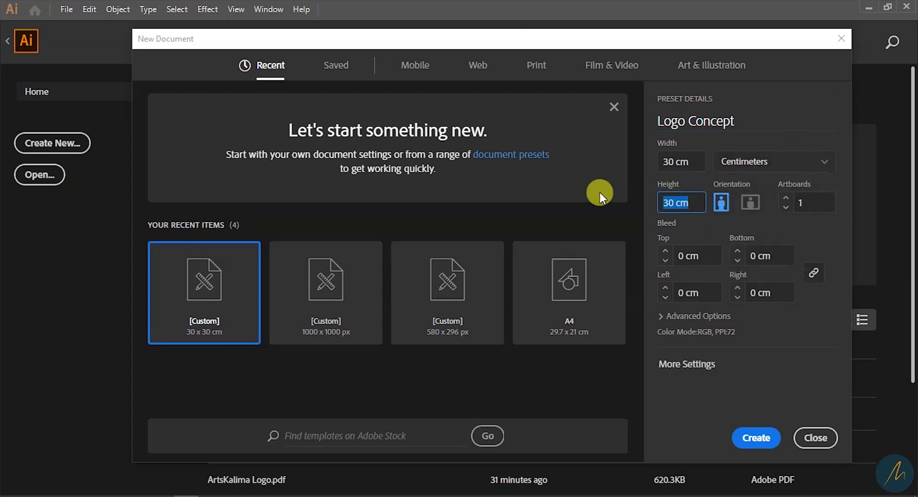
{"action": "type", "text": "25"}
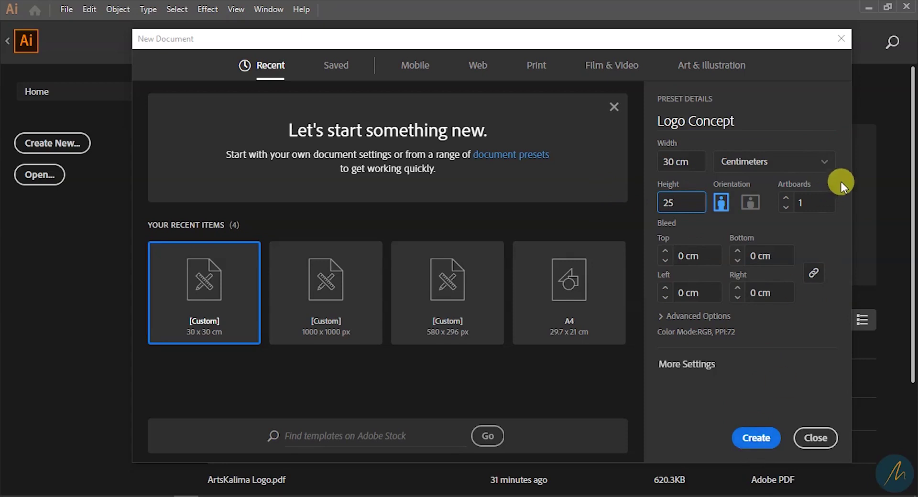
{"action": "left_click", "coordinate": [821, 201]}
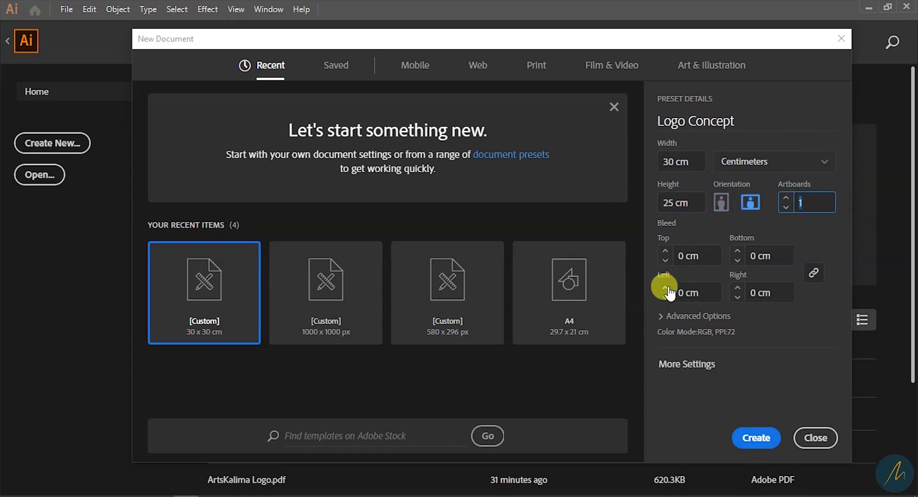
{"action": "left_click", "coordinate": [761, 437]}
Step: Bring the statue photo 2020_06_27_07_53_IMG_3876 from the Logo Insp folder in File Explorer into the Logo Concept document
{"action": "key", "text": "z"}
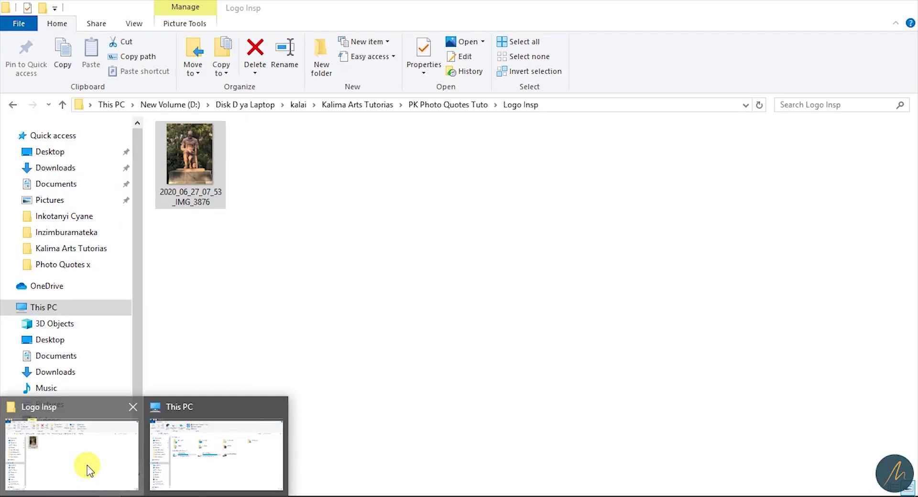
{"action": "left_click", "coordinate": [86, 471]}
{"action": "left_click_drag", "start_coordinate": [208, 198], "coordinate": [546, 300]}
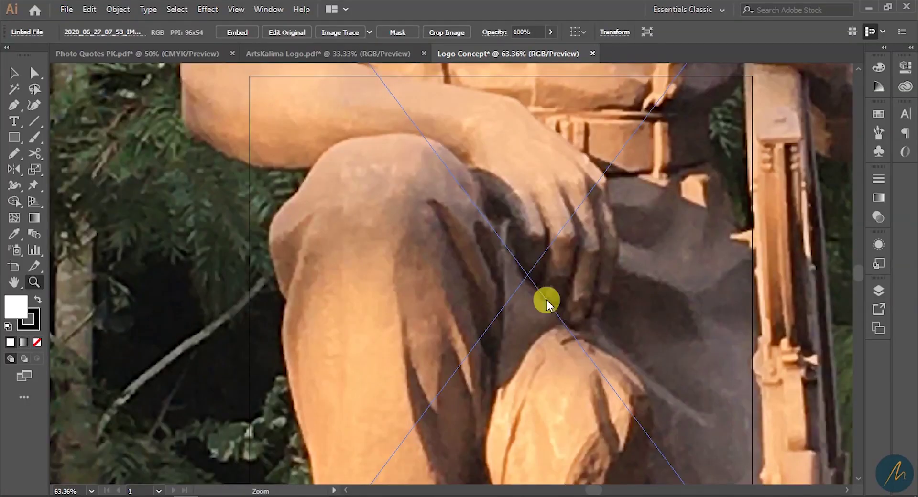
Step: Scale the oversized statue photo down proportionally until it fits inside the artboard
{"action": "left_click", "coordinate": [507, 249], "text": "alt"}
{"action": "left_click", "coordinate": [506, 250], "text": "alt"}
{"action": "left_click", "coordinate": [506, 249], "text": "alt"}
{"action": "left_click", "coordinate": [506, 251], "text": "alt"}
{"action": "left_click", "coordinate": [482, 276], "text": "alt"}
{"action": "key", "text": "v"}
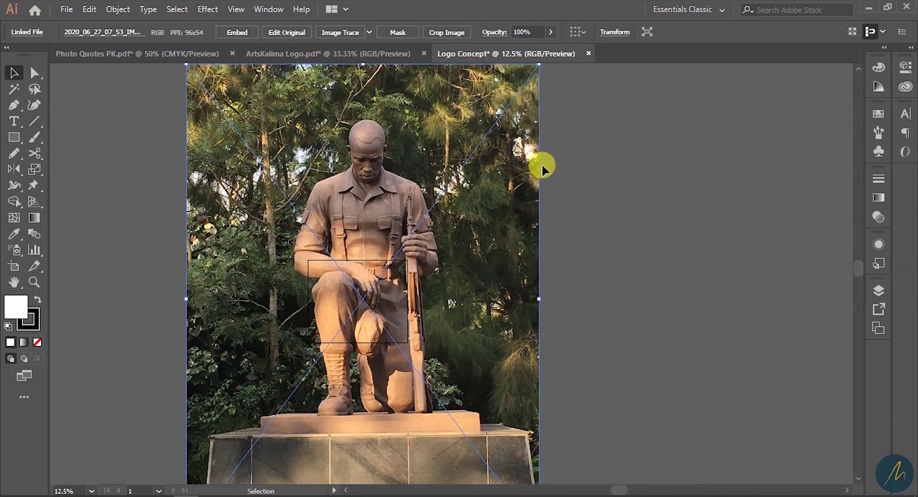
{"action": "left_click_drag", "start_coordinate": [535, 302], "coordinate": [493, 311]}
Step: Enlarge the statue photo proportionally until it spans the artboard's full height, and deselect it
{"action": "key", "text": "z"}
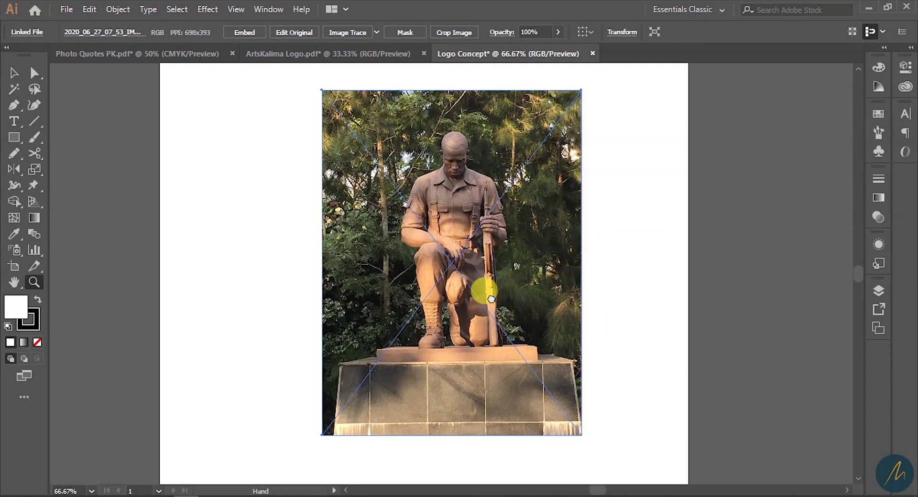
{"action": "key", "text": "v"}
{"action": "key", "text": "ctrl+minus"}
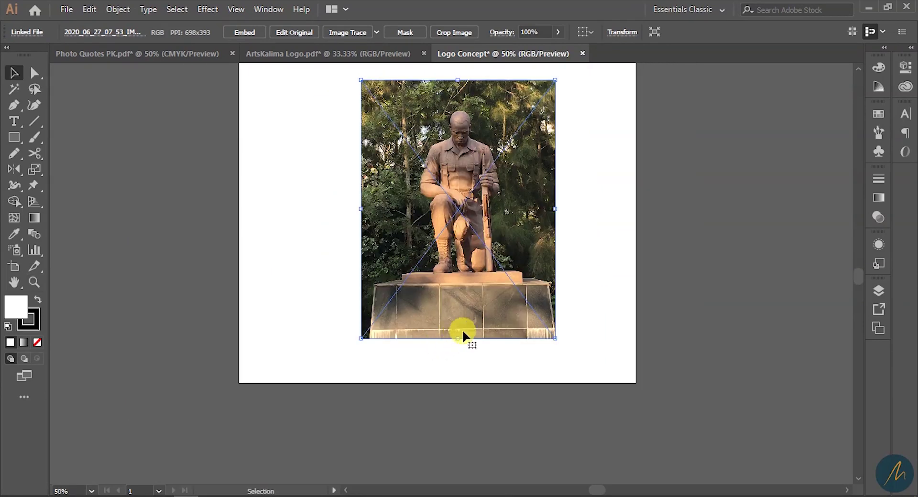
{"action": "left_click_drag", "start_coordinate": [459, 342], "coordinate": [443, 405]}
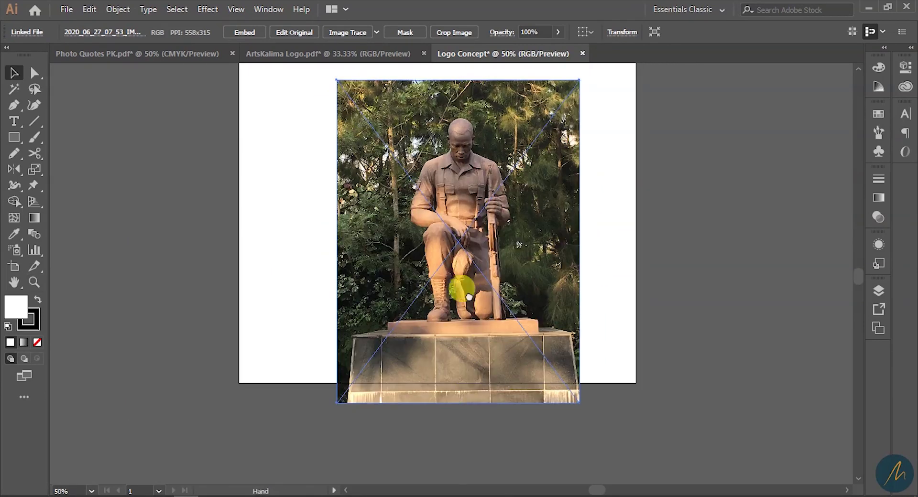
{"action": "scroll", "coordinate": [478, 337], "scroll_direction": "up", "scroll_amount": 2}
{"action": "left_click_drag", "start_coordinate": [479, 338], "coordinate": [453, 311]}
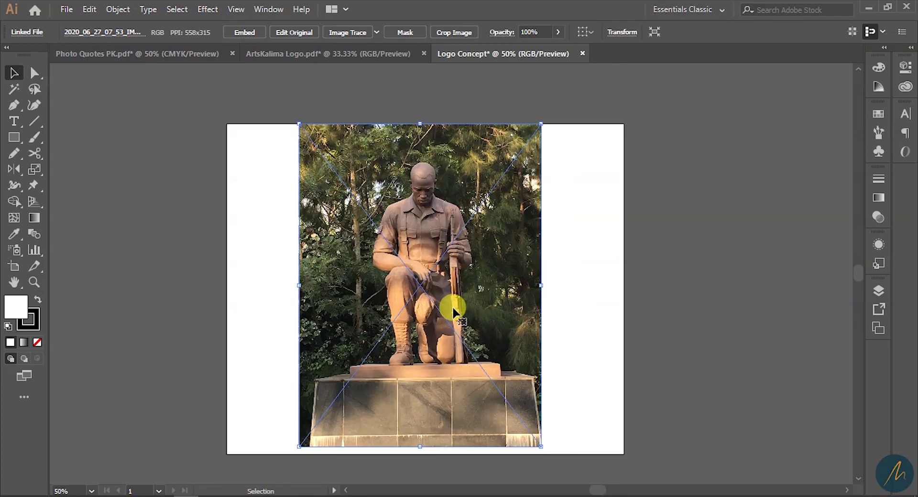
{"action": "mouse_move", "coordinate": [419, 448]}
{"action": "left_mouse_down"}
{"action": "mouse_move", "coordinate": [410, 451]}
{"action": "mouse_move", "coordinate": [421, 456]}
{"action": "left_mouse_up"}
{"action": "left_click", "coordinate": [629, 352]}
Step: Embed the linked statue photo in the document and lock it in place
{"action": "key", "text": "z"}
{"action": "left_click_drag", "start_coordinate": [481, 302], "coordinate": [500, 287]}
{"action": "left_click", "coordinate": [472, 279]}
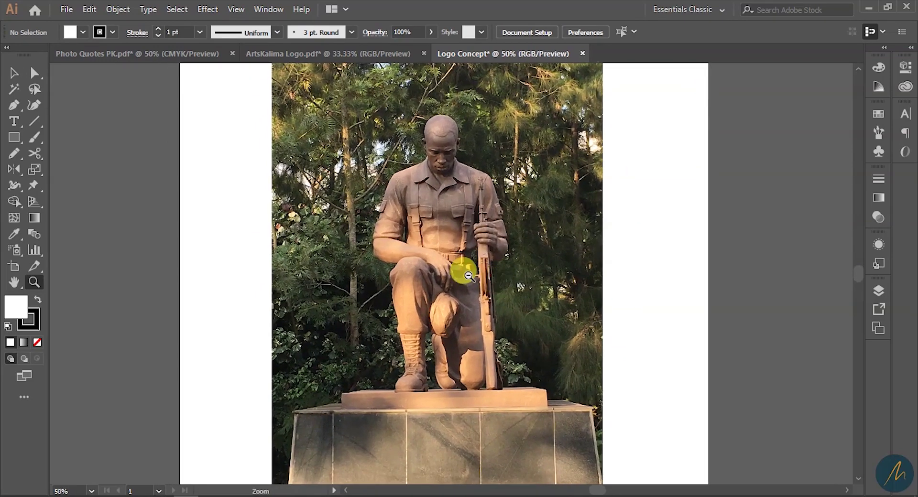
{"action": "left_click", "coordinate": [488, 296], "text": "alt"}
{"action": "key", "text": "v"}
{"action": "left_click", "coordinate": [518, 296]}
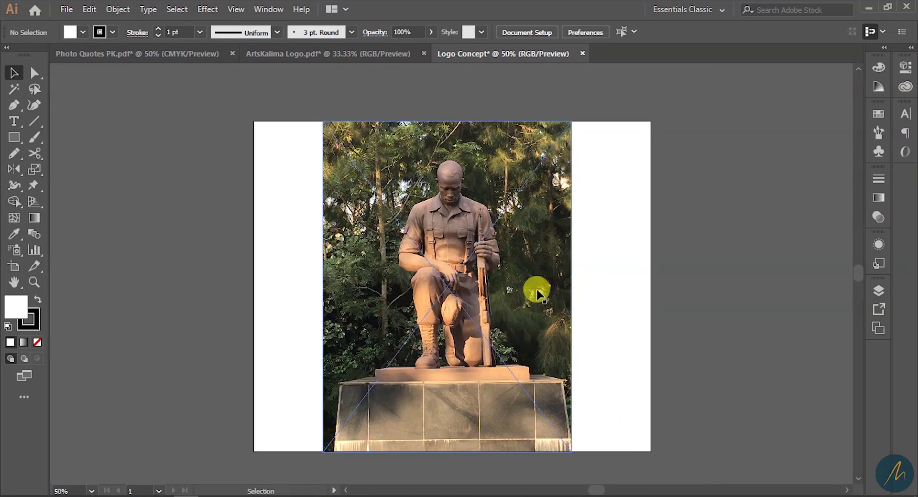
{"action": "left_click", "coordinate": [508, 210]}
{"action": "key", "text": "z"}
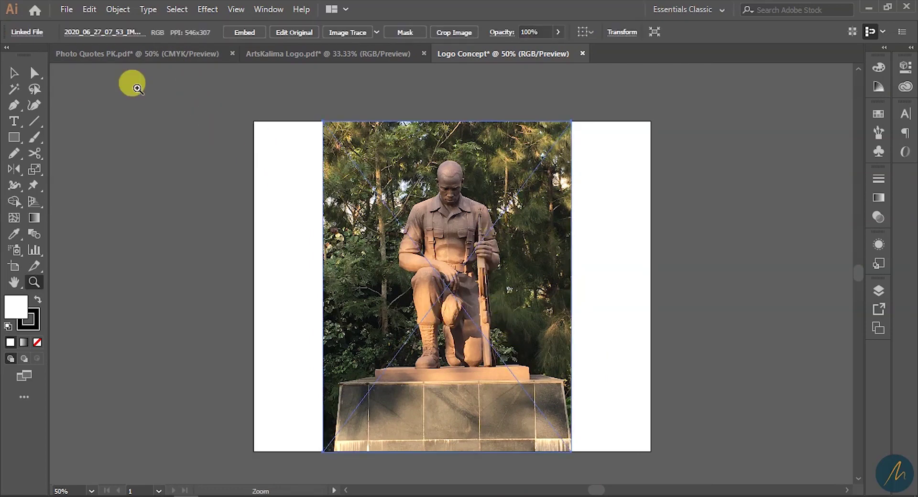
{"action": "left_click", "coordinate": [420, 213]}
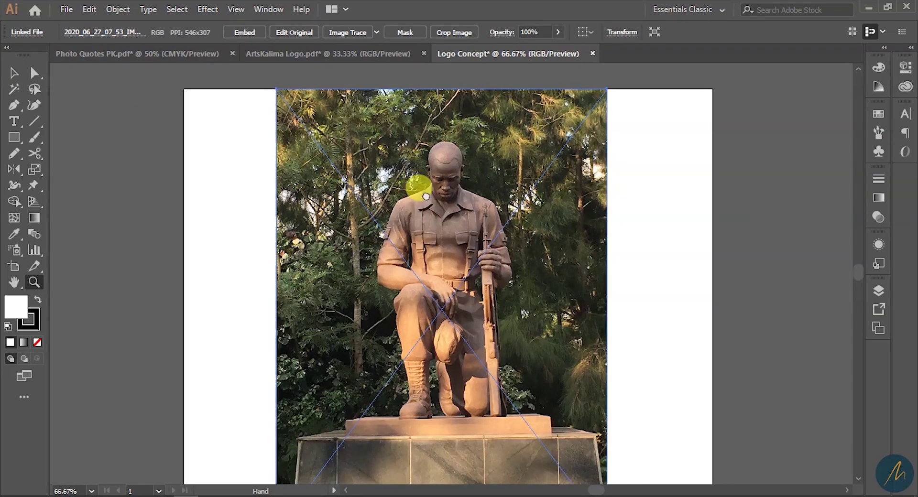
{"action": "left_click_drag", "start_coordinate": [421, 173], "coordinate": [422, 167]}
{"action": "left_click_drag", "start_coordinate": [439, 223], "coordinate": [449, 223]}
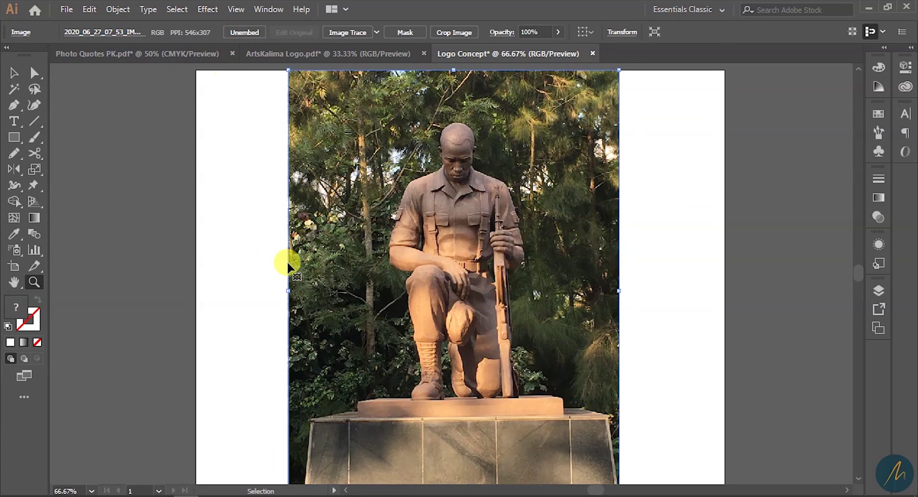
{"action": "key", "text": "ctrl+2"}
Step: Frame the statue's head at 300% magnification with the Pen tool active for tracing
{"action": "left_click", "coordinate": [477, 270]}
{"action": "left_click_drag", "start_coordinate": [494, 153], "coordinate": [465, 237]}
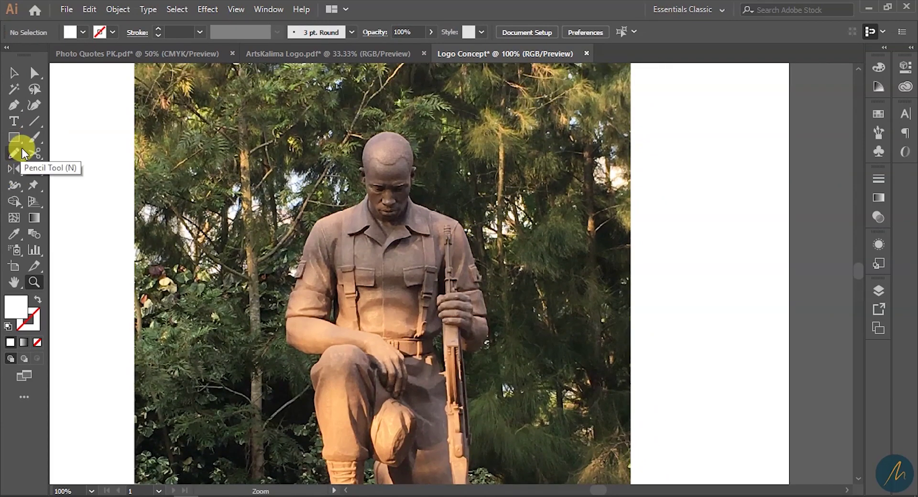
{"action": "key", "text": "p"}
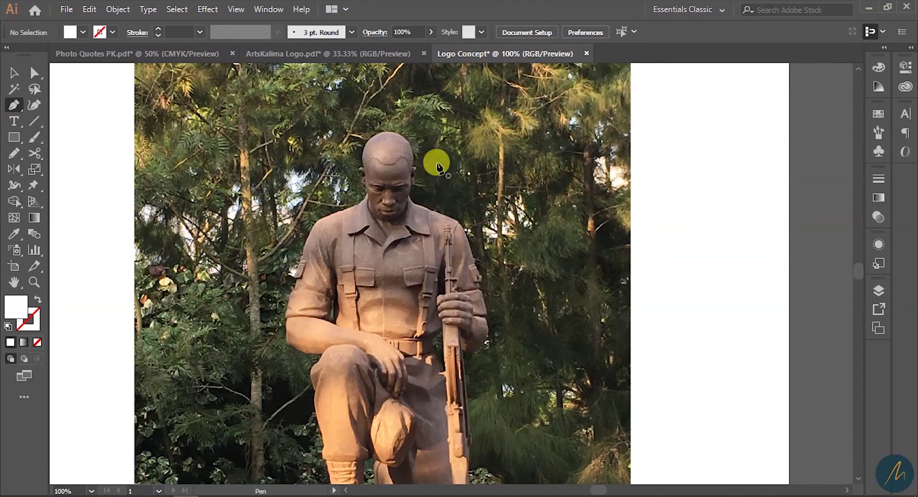
{"action": "key", "text": "z"}
{"action": "left_click", "coordinate": [379, 204]}
{"action": "left_click", "coordinate": [459, 182]}
{"action": "left_click_drag", "start_coordinate": [563, 330], "coordinate": [420, 203]}
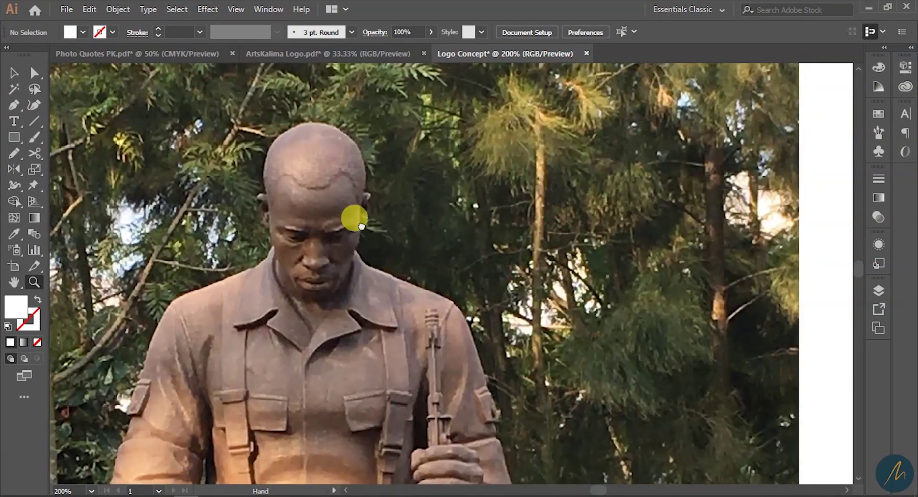
{"action": "left_click_drag", "start_coordinate": [354, 214], "coordinate": [395, 221]}
{"action": "left_click", "coordinate": [385, 225]}
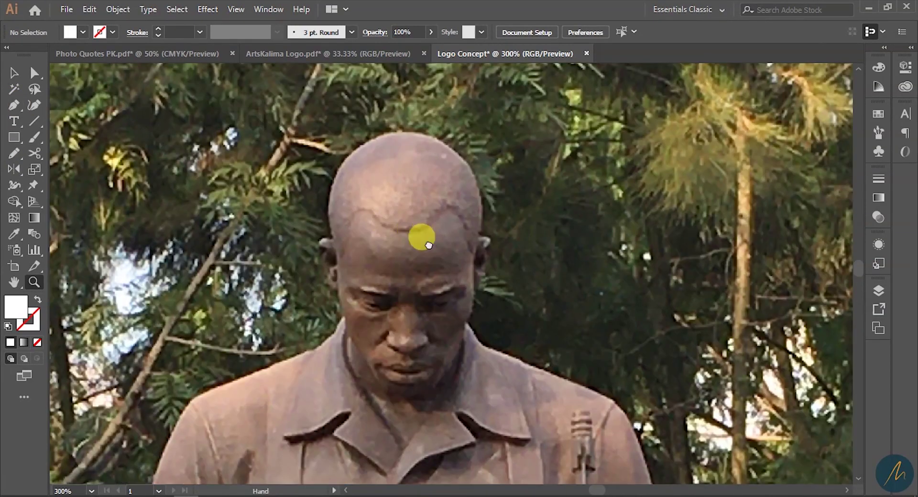
{"action": "key", "text": "p"}
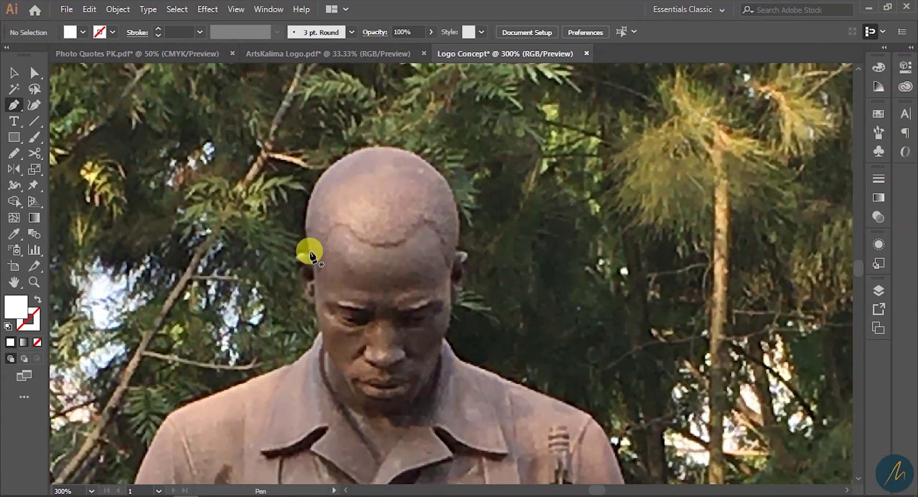
{"action": "left_click", "coordinate": [309, 255]}
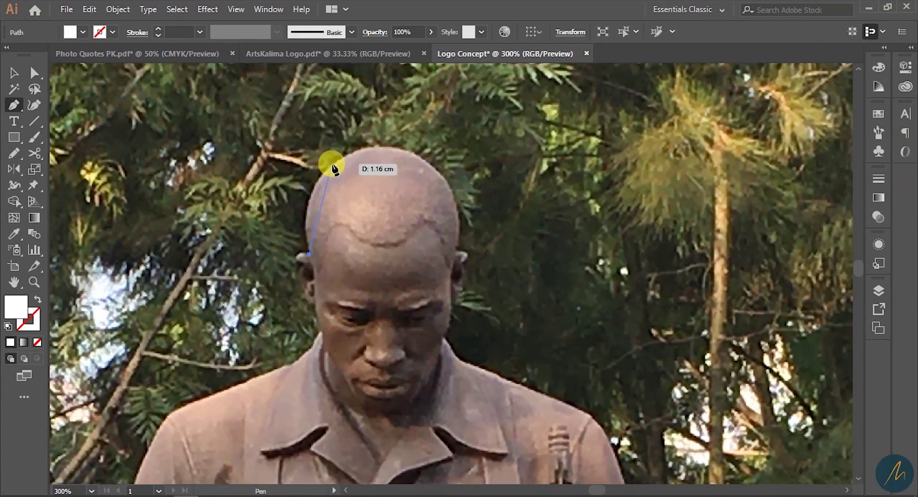
{"action": "key", "text": "ctrl+z"}
{"action": "key", "text": "ctrl+z"}
{"action": "key", "text": "ctrl+z"}
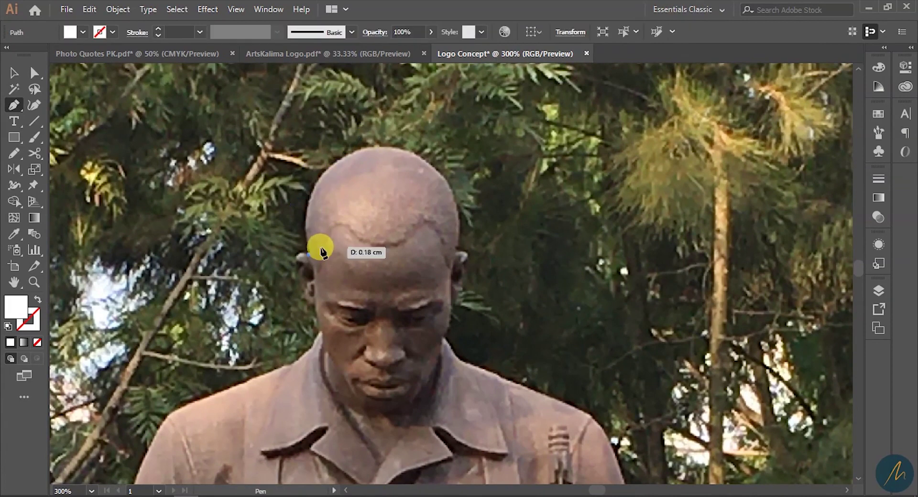
{"action": "left_click", "coordinate": [310, 256]}
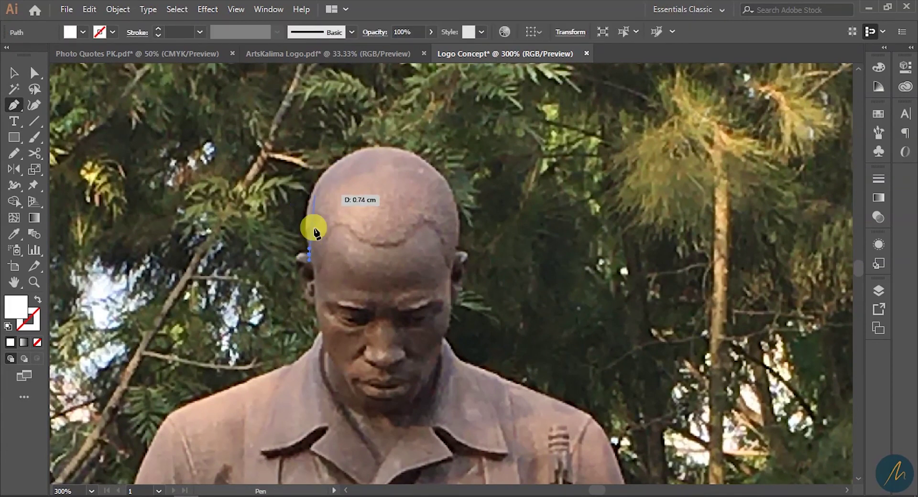
{"action": "key", "text": "ctrl+z"}
Step: Trace the statue's scalp from ear to ear with curved Pen segments, using a white stroke and no fill
{"action": "left_click", "coordinate": [310, 252]}
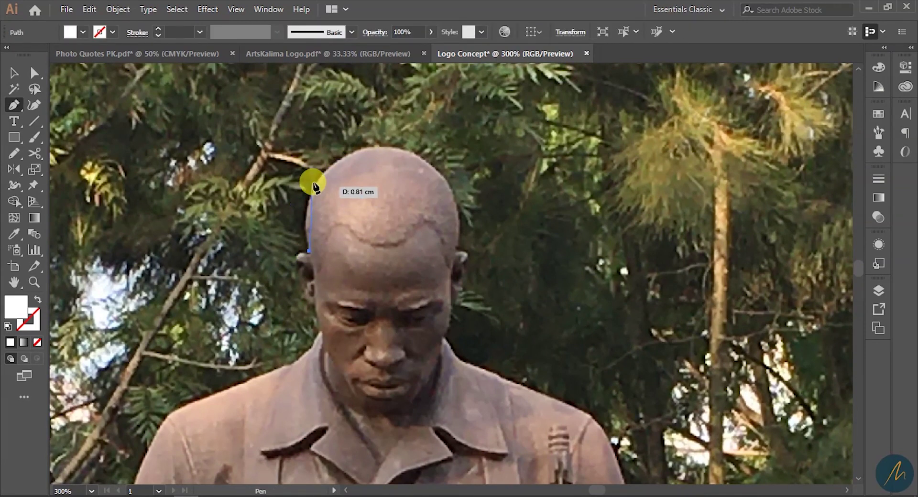
{"action": "left_click_drag", "start_coordinate": [344, 139], "coordinate": [346, 136]}
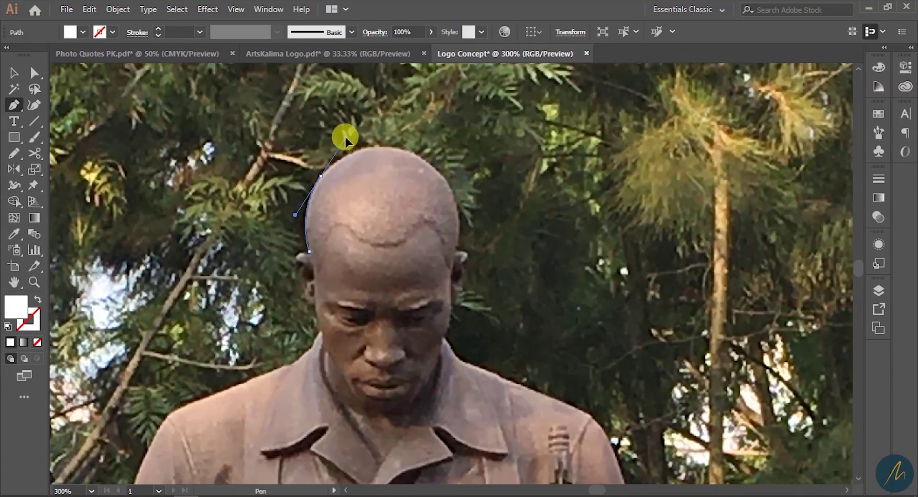
{"action": "left_click", "coordinate": [321, 176]}
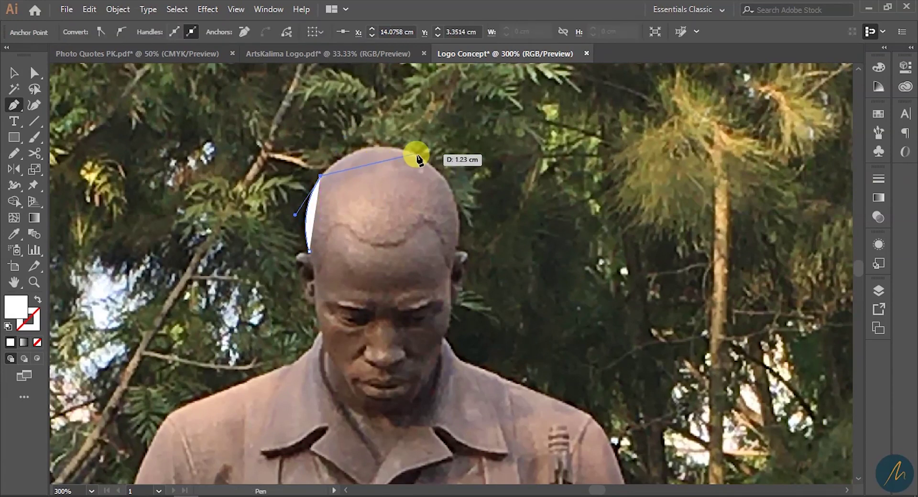
{"action": "key", "text": "shift+x"}
{"action": "left_click_drag", "start_coordinate": [428, 163], "coordinate": [486, 206]}
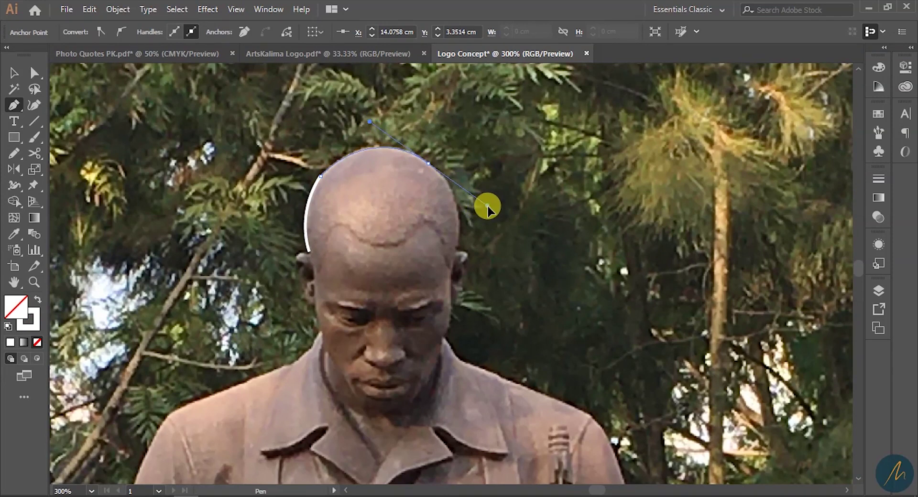
{"action": "left_click", "coordinate": [429, 164]}
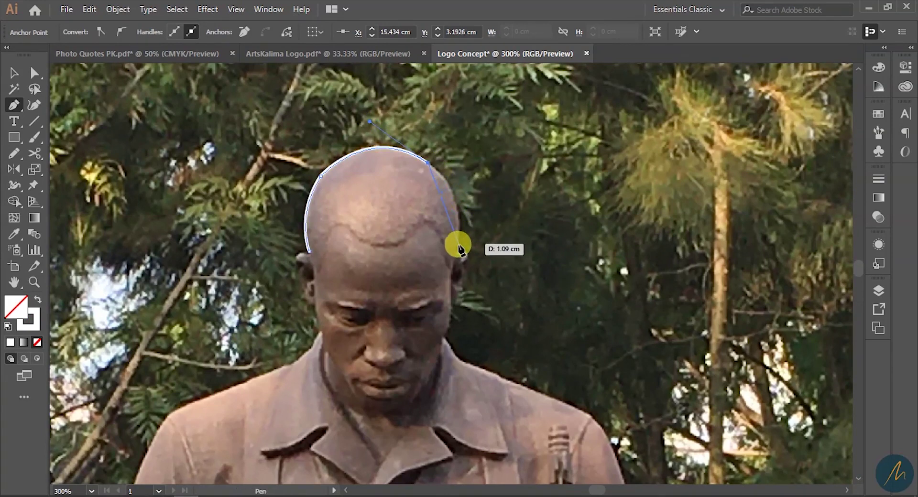
{"action": "left_click_drag", "start_coordinate": [456, 250], "coordinate": [445, 306]}
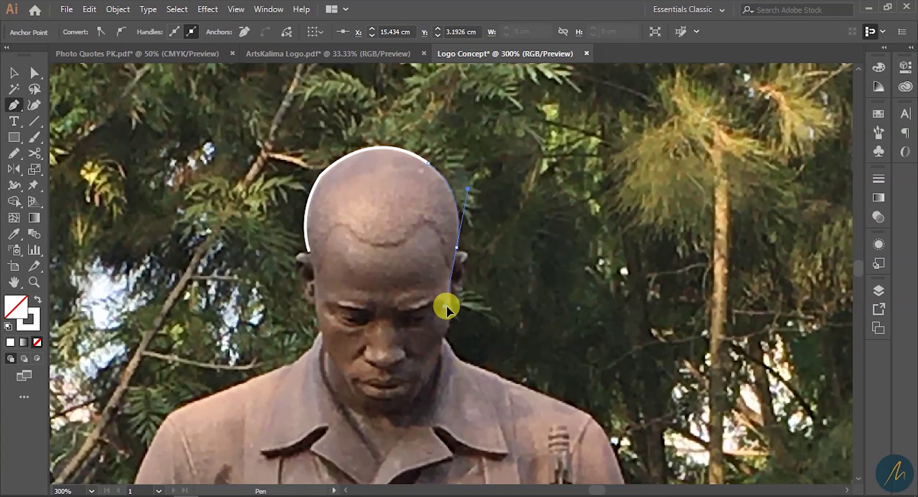
{"action": "left_click", "coordinate": [456, 249]}
{"action": "key", "text": "z"}
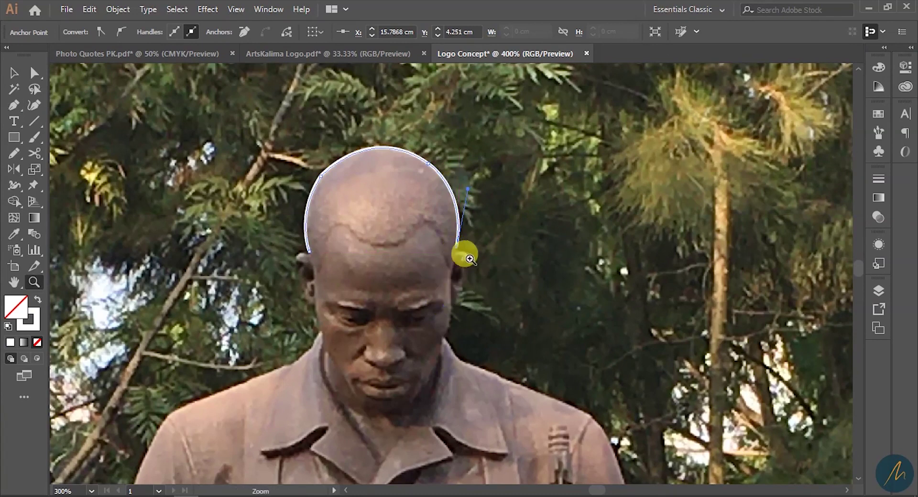
Step: Extend the scalp outline over the top of the ear with a curved Pen segment and set its stroke weight to 0.5 pt
{"action": "left_click", "coordinate": [465, 257]}
{"action": "left_click", "coordinate": [456, 264], "text": "ctrl"}
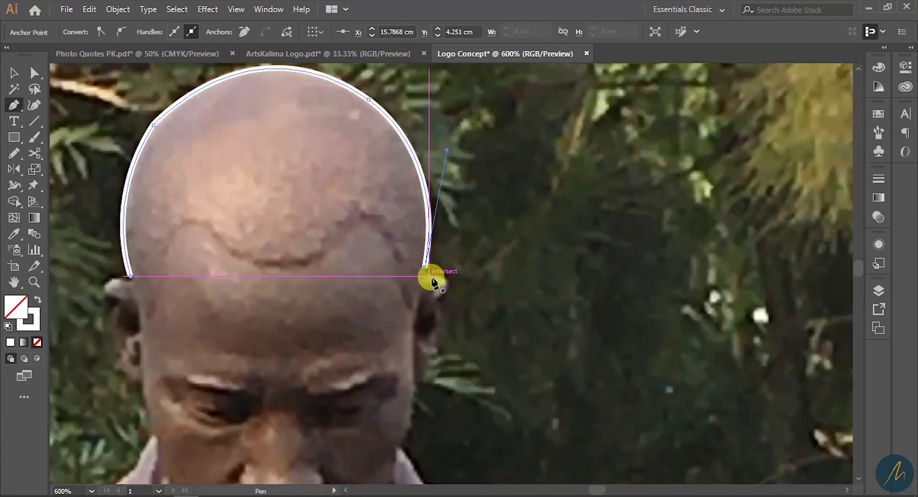
{"action": "left_click_drag", "start_coordinate": [425, 270], "coordinate": [437, 322]}
{"action": "left_click", "coordinate": [12, 72]}
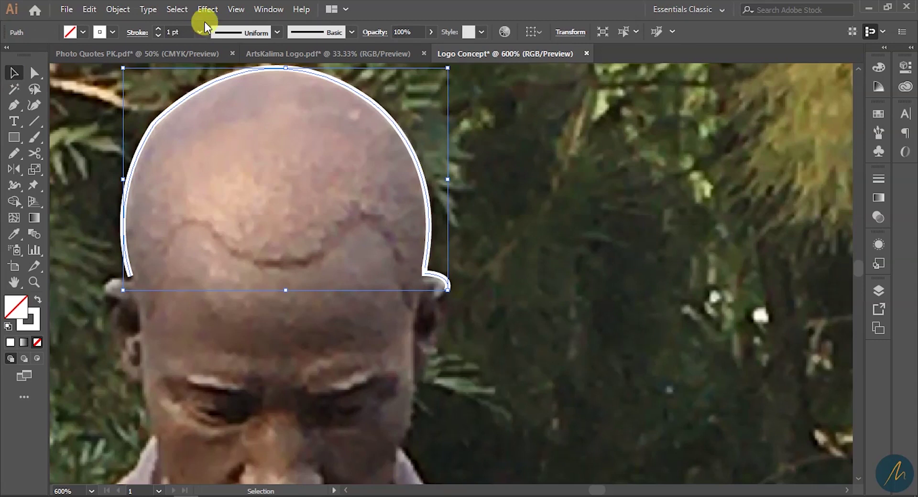
{"action": "left_click", "coordinate": [200, 30]}
{"action": "left_click", "coordinate": [214, 57]}
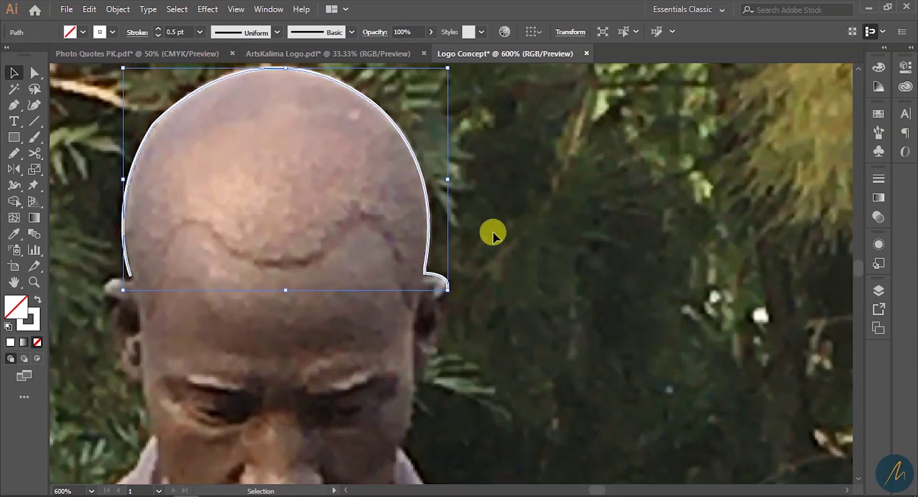
Step: Continue the outline from the top of the ear down its outer edge with curved Pen segments
{"action": "key", "text": "p"}
{"action": "left_click_drag", "start_coordinate": [446, 290], "coordinate": [499, 188]}
{"action": "key", "text": "ctrl+z"}
{"action": "left_click", "coordinate": [495, 192]}
{"action": "mouse_move", "coordinate": [479, 221]}
{"action": "left_mouse_down"}
{"action": "mouse_move", "coordinate": [497, 155]}
{"action": "mouse_move", "coordinate": [455, 225]}
{"action": "left_mouse_up"}
{"action": "key", "text": "v"}
{"action": "left_click", "coordinate": [200, 32]}
{"action": "left_click", "coordinate": [253, 79]}
Step: Trace the side of the jaw and neck down to the collar with curved Pen segments
{"action": "key", "text": "p"}
{"action": "left_click", "coordinate": [474, 225]}
{"action": "left_click_drag", "start_coordinate": [459, 296], "coordinate": [415, 212]}
{"action": "left_click_drag", "start_coordinate": [413, 203], "coordinate": [400, 225]}
{"action": "key", "text": "ctrl+z"}
{"action": "left_click_drag", "start_coordinate": [430, 132], "coordinate": [430, 140]}
{"action": "mouse_move", "coordinate": [414, 202]}
{"action": "left_mouse_down"}
{"action": "mouse_move", "coordinate": [399, 212]}
{"action": "mouse_move", "coordinate": [407, 220]}
{"action": "mouse_move", "coordinate": [475, 272]}
{"action": "mouse_move", "coordinate": [446, 241]}
{"action": "mouse_move", "coordinate": [481, 262]}
{"action": "left_mouse_up"}
{"action": "key", "text": "ctrl+z"}
{"action": "left_click", "coordinate": [458, 252]}
Step: Set the stroke weight of the head-and-neck outline to 0.5 pt
{"action": "key", "text": "v"}
{"action": "left_click_drag", "start_coordinate": [336, 166], "coordinate": [569, 213]}
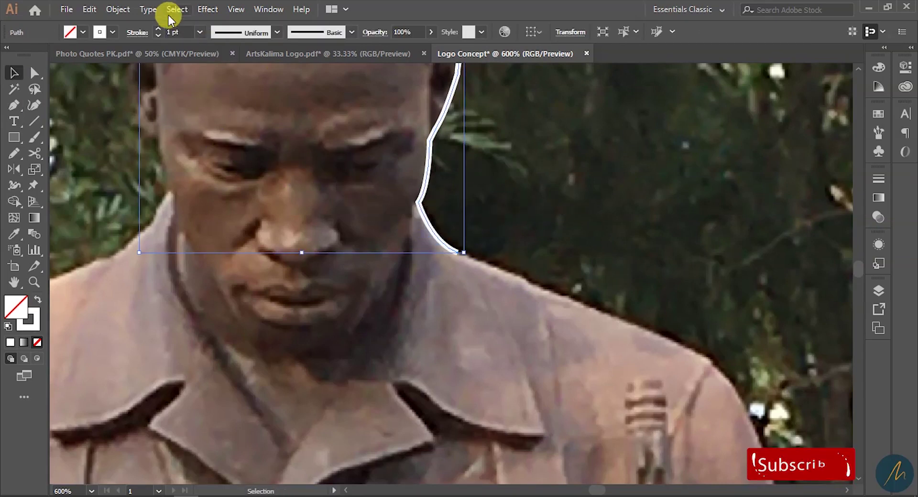
{"action": "left_click", "coordinate": [200, 31]}
{"action": "left_click", "coordinate": [215, 77]}
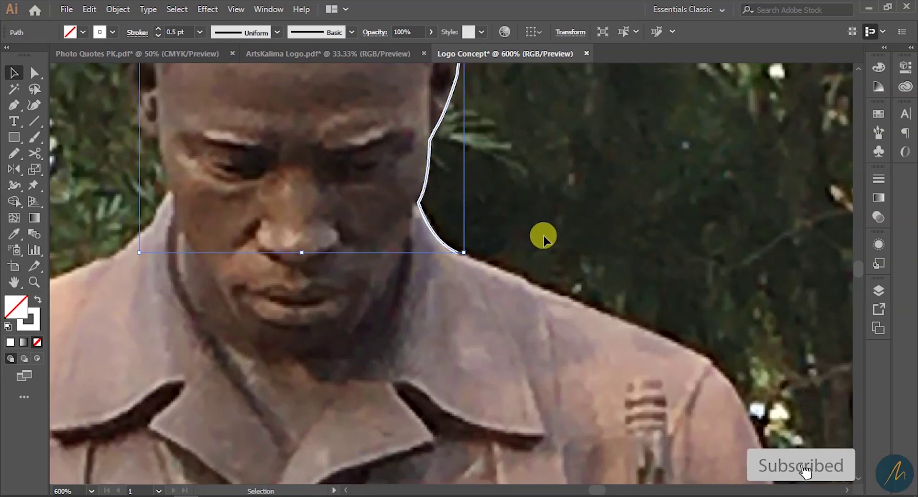
Step: Resume the outline at the collar and trace along the top of the shoulder and around its corner
{"action": "key", "text": "p"}
{"action": "left_click", "coordinate": [458, 253]}
{"action": "left_click_drag", "start_coordinate": [649, 293], "coordinate": [414, 195]}
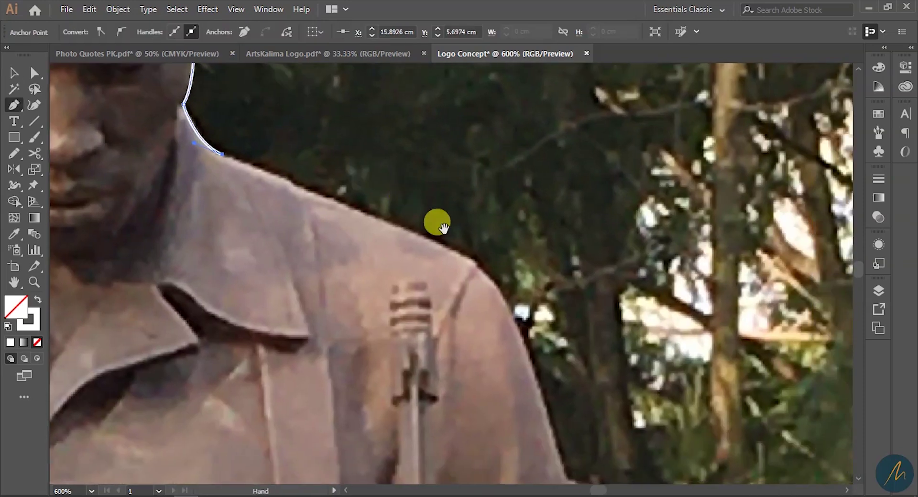
{"action": "left_click", "coordinate": [479, 266]}
{"action": "left_click_drag", "start_coordinate": [474, 261], "coordinate": [503, 284]}
{"action": "left_click", "coordinate": [502, 295]}
Step: Trace the remaining silhouette down the arm, rifle and boots and up the other side, closing the path at the opposite ear
{"action": "left_click_drag", "start_coordinate": [491, 378], "coordinate": [449, 143]}
{"action": "key", "text": "ctrl+alt+space"}
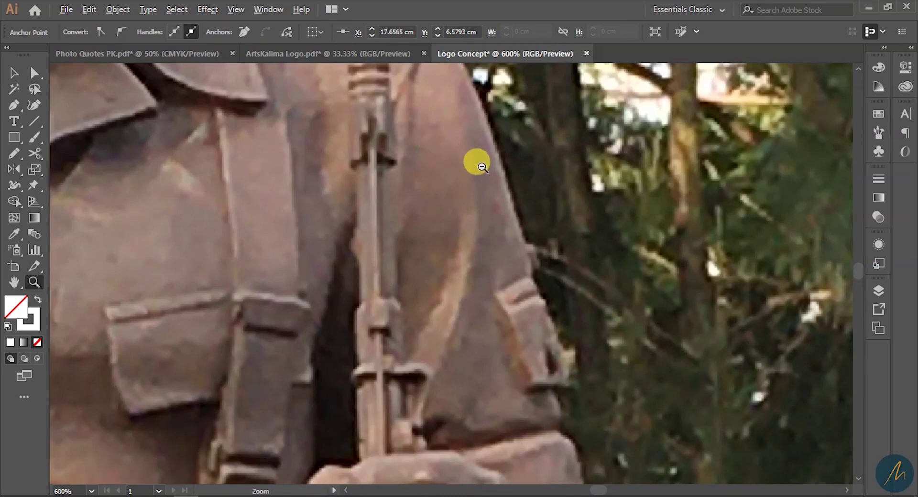
{"action": "left_click", "coordinate": [482, 167], "text": "alt"}
{"action": "left_click", "coordinate": [471, 273]}
{"action": "key", "text": "p"}
{"action": "left_click_drag", "start_coordinate": [404, 232], "coordinate": [439, 343]}
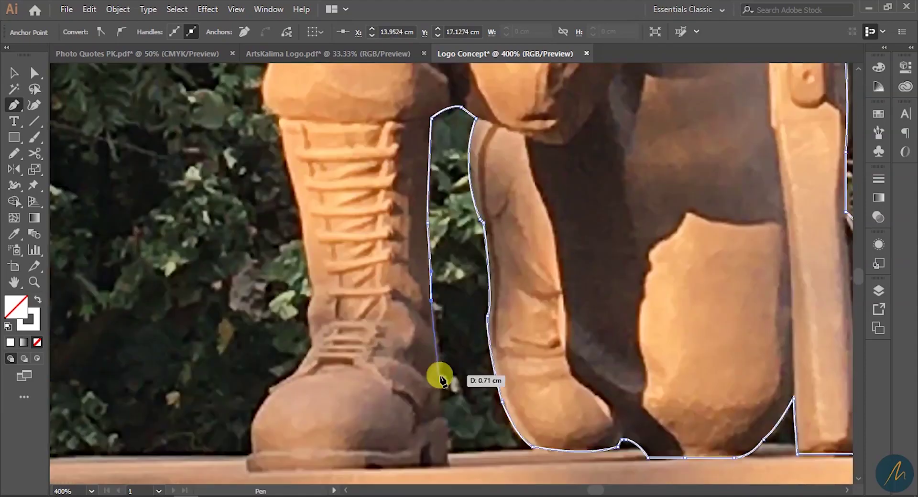
{"action": "left_click", "coordinate": [431, 350]}
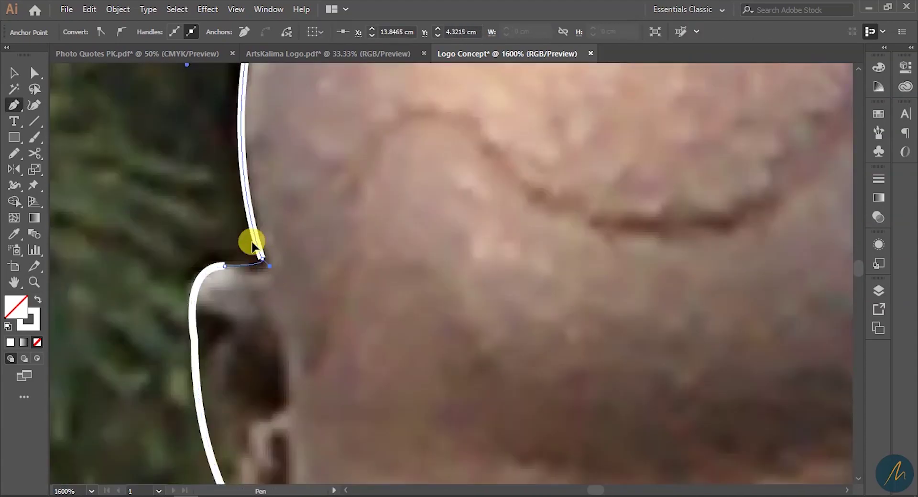
{"action": "left_click_drag", "start_coordinate": [435, 234], "coordinate": [527, 241]}
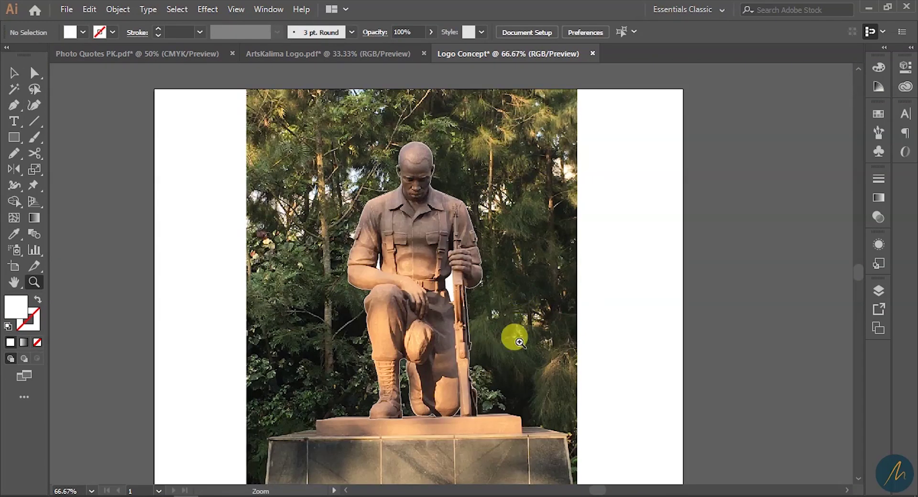
Step: Review the whole traced figure at reduced magnification and unlock the statue photo
{"action": "left_click", "coordinate": [418, 305]}
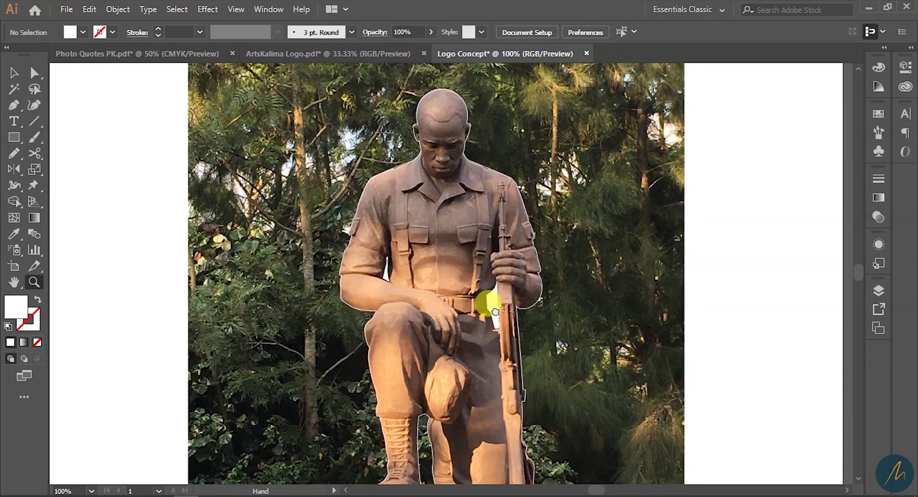
{"action": "left_click", "coordinate": [490, 236], "text": "alt"}
{"action": "key", "text": "v"}
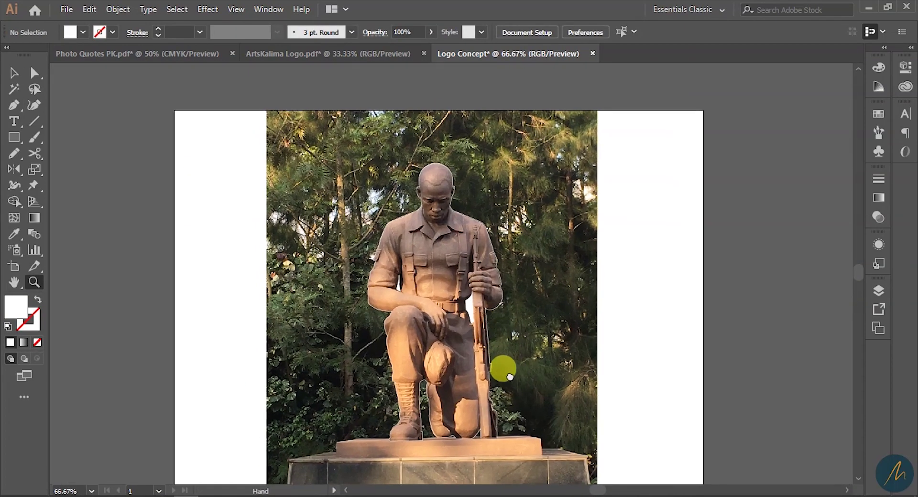
{"action": "left_click", "coordinate": [562, 287]}
{"action": "key", "text": "z"}
{"action": "left_click", "coordinate": [440, 376], "text": "alt"}
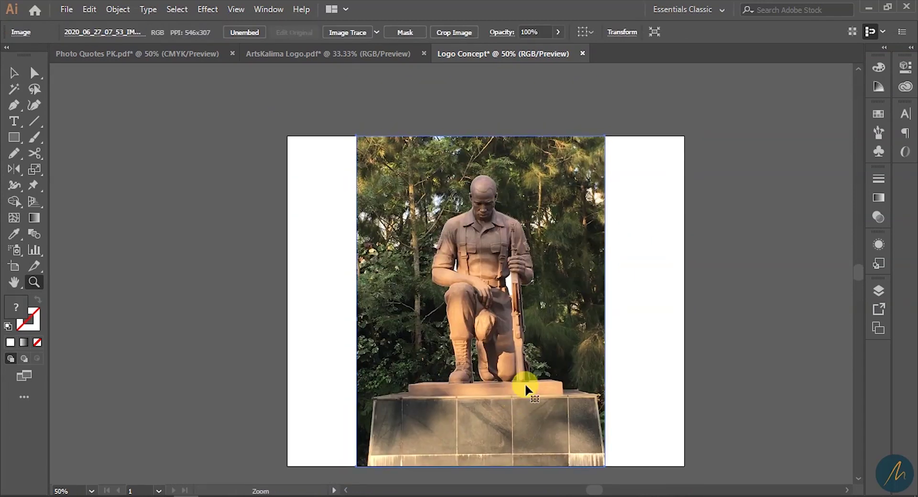
Step: Try to move the unlocked statue photo aside from the traced figure
{"action": "left_click", "coordinate": [679, 302]}
{"action": "left_click_drag", "start_coordinate": [592, 296], "coordinate": [330, 297]}
{"action": "key", "text": "ctrl+z"}
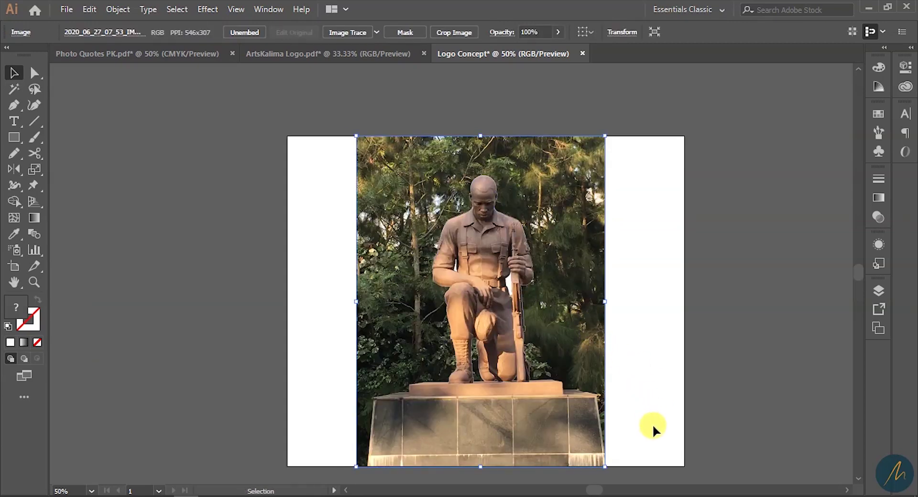
{"action": "left_click_drag", "start_coordinate": [585, 333], "coordinate": [484, 330]}
{"action": "key", "text": "ctrl+z"}
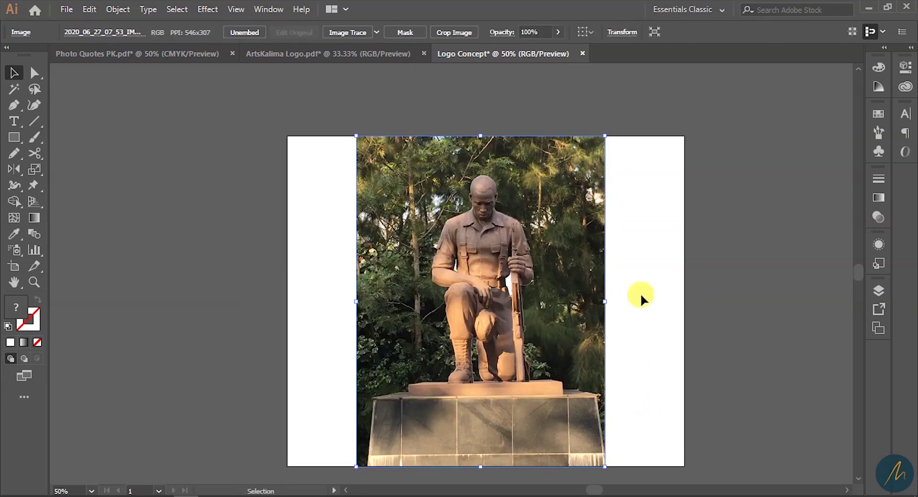
Step: Draw a rectangle slightly larger than the artboard on all sides and fill it with light gray
{"action": "key", "text": "m"}
{"action": "left_click_drag", "start_coordinate": [279, 125], "coordinate": [687, 413]}
{"action": "left_click_drag", "start_coordinate": [692, 403], "coordinate": [693, 403]}
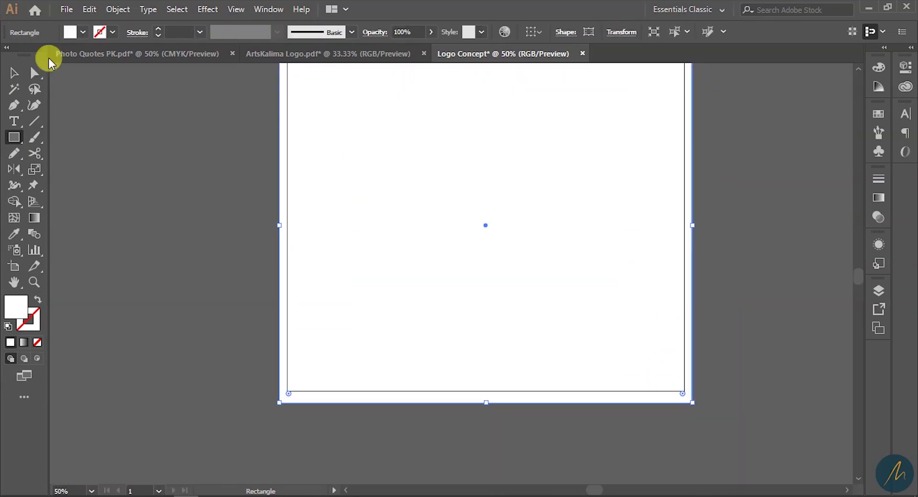
{"action": "left_click", "coordinate": [83, 33]}
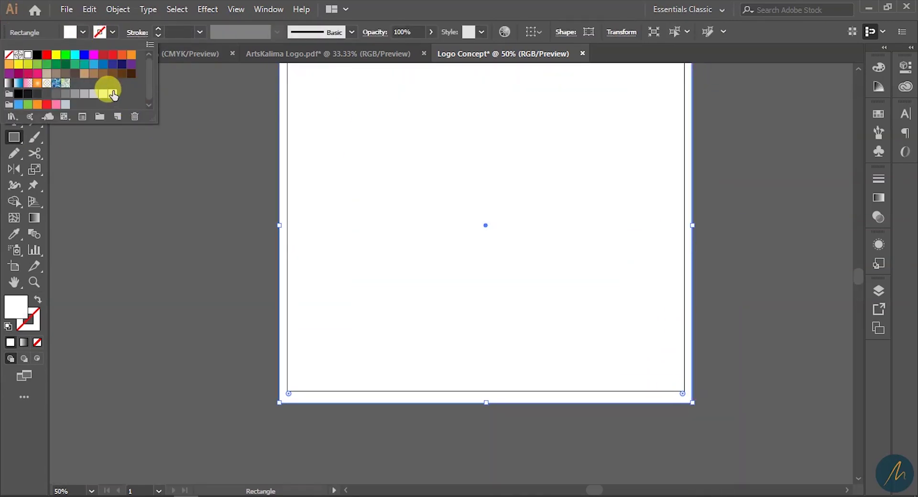
{"action": "left_click", "coordinate": [105, 94]}
{"action": "left_click", "coordinate": [554, 19]}
Step: Send the light gray background rectangle behind the photo and traced paths, and lock it in place
{"action": "key", "text": "space"}
{"action": "left_click_drag", "start_coordinate": [538, 178], "coordinate": [514, 270]}
{"action": "key", "text": "v"}
{"action": "right_click", "coordinate": [602, 188]}
{"action": "mouse_move", "coordinate": [693, 387]}
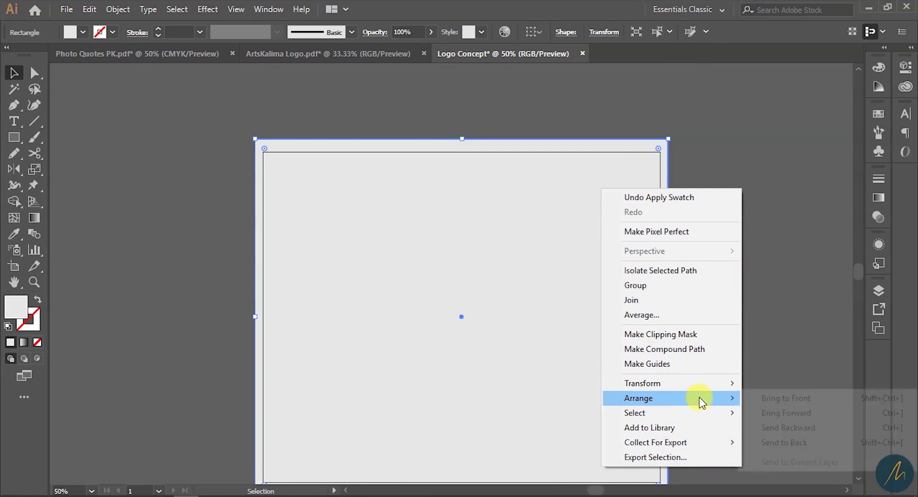
{"action": "left_click", "coordinate": [812, 441]}
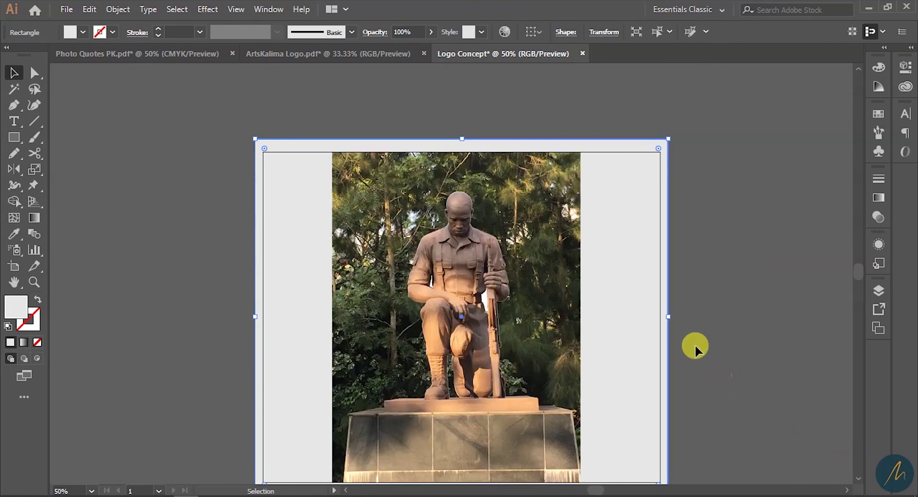
{"action": "key", "text": "a"}
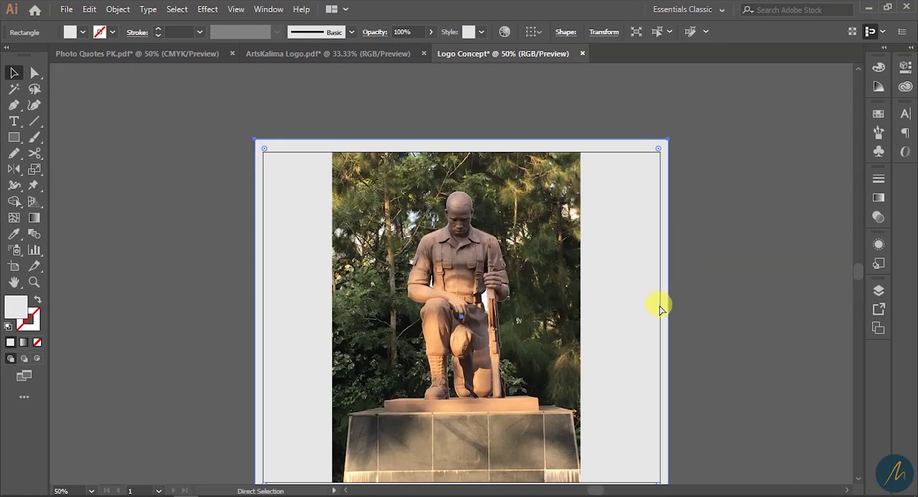
{"action": "key", "text": "ctrl+2"}
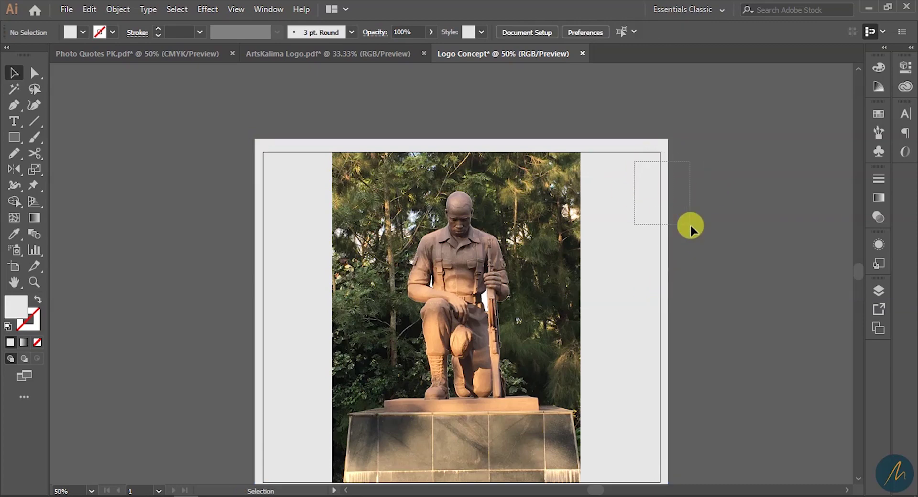
{"action": "left_click_drag", "start_coordinate": [649, 348], "coordinate": [721, 292]}
Step: Move the statue photo off the artboard to its left side, clear of the traced paths
{"action": "left_click_drag", "start_coordinate": [625, 185], "coordinate": [205, 176]}
{"action": "mouse_move", "coordinate": [346, 120]}
{"action": "left_mouse_down"}
{"action": "mouse_move", "coordinate": [695, 430]}
{"action": "mouse_move", "coordinate": [691, 466]}
{"action": "left_mouse_up"}
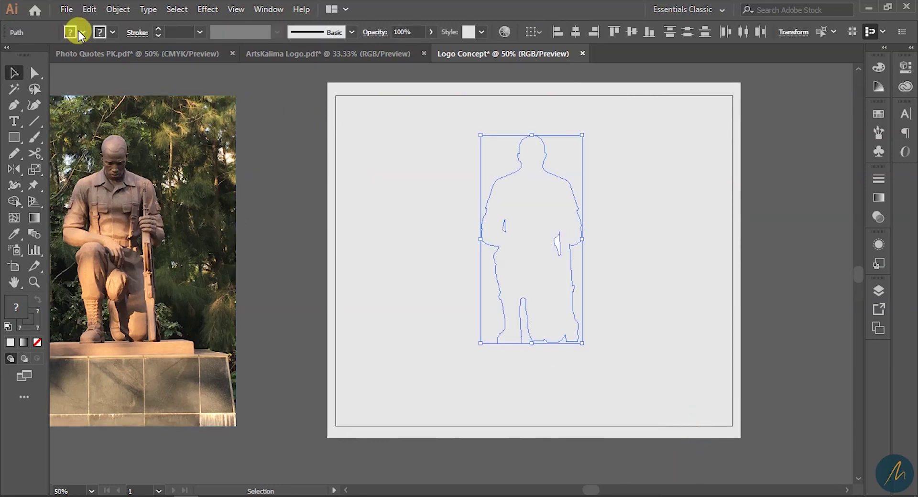
{"action": "left_click", "coordinate": [693, 245]}
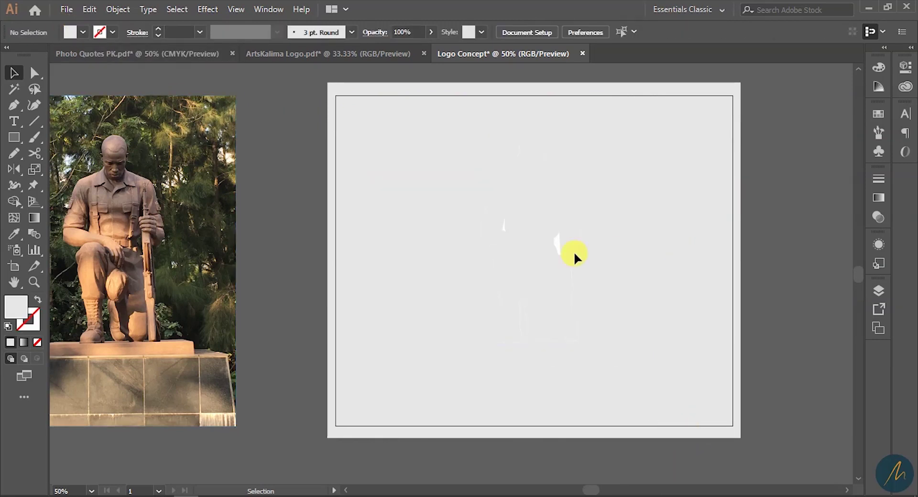
Step: Fill the two small gap shapes between the arms and torso with a medium gray
{"action": "left_click", "coordinate": [560, 244]}
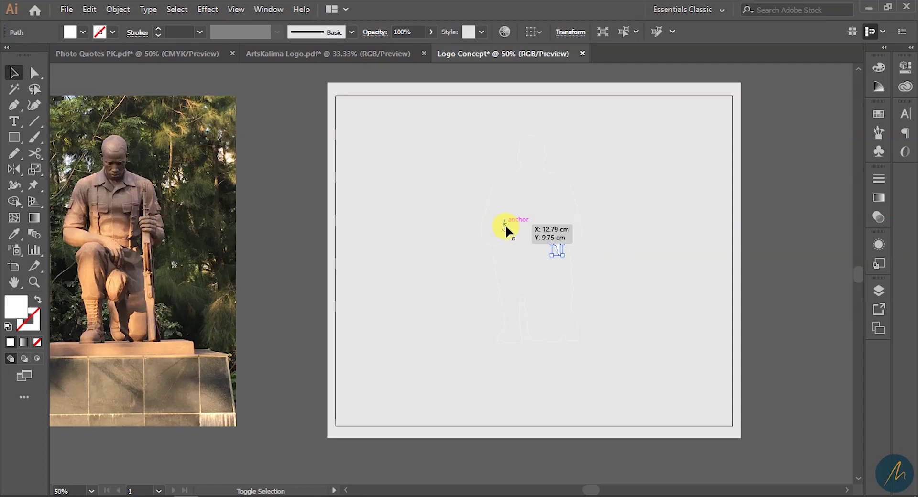
{"action": "left_click", "coordinate": [505, 224], "text": "shift"}
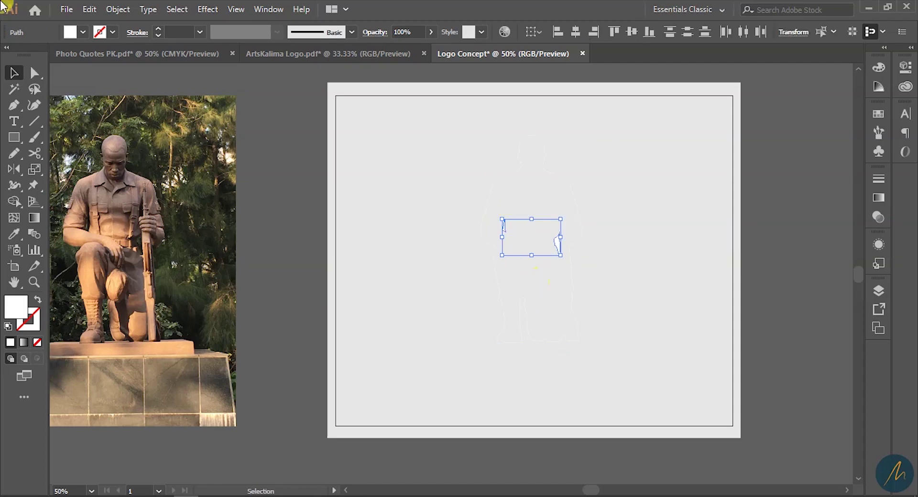
{"action": "left_click", "coordinate": [83, 32]}
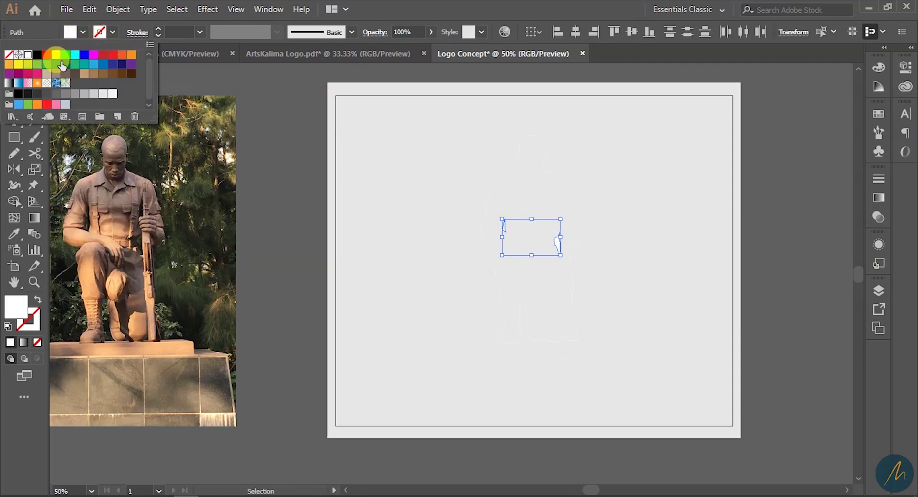
{"action": "left_click", "coordinate": [68, 100]}
{"action": "left_click", "coordinate": [705, 291]}
Step: Fill the traced soldier outline with dark gray
{"action": "left_click_drag", "start_coordinate": [708, 419], "coordinate": [363, 294]}
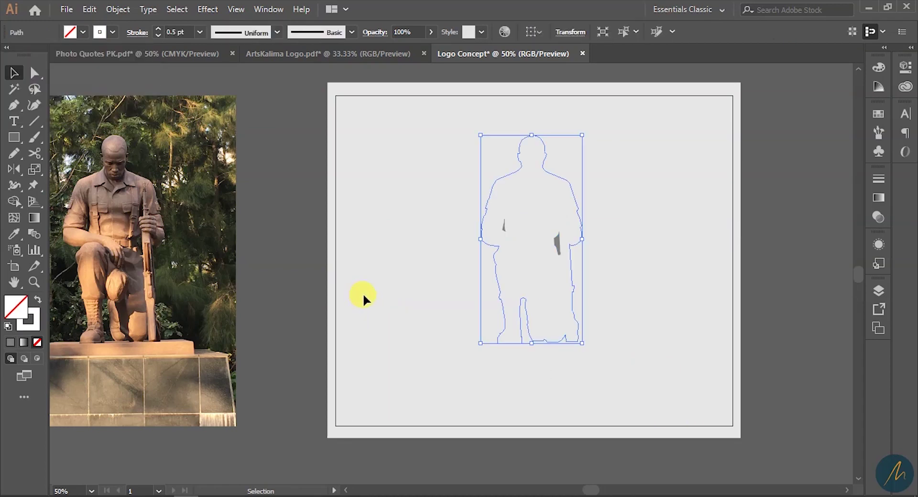
{"action": "left_click", "coordinate": [83, 32]}
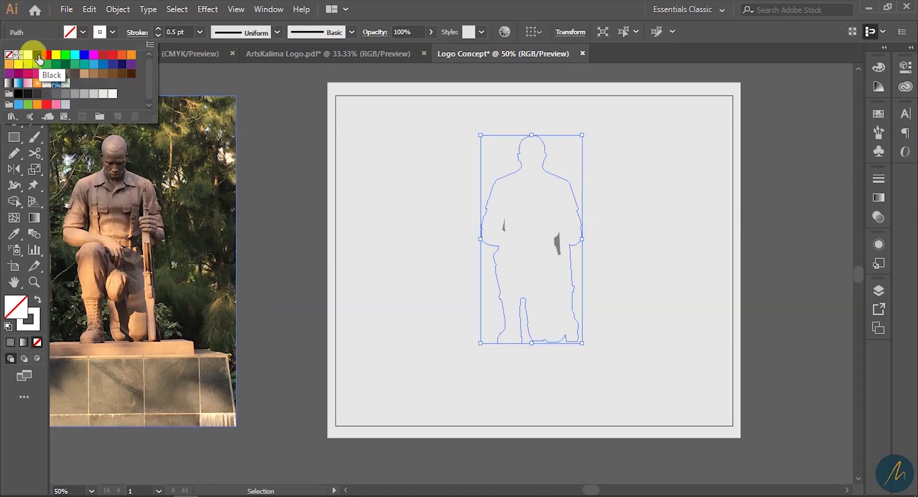
{"action": "left_click", "coordinate": [37, 94]}
{"action": "left_click", "coordinate": [676, 200]}
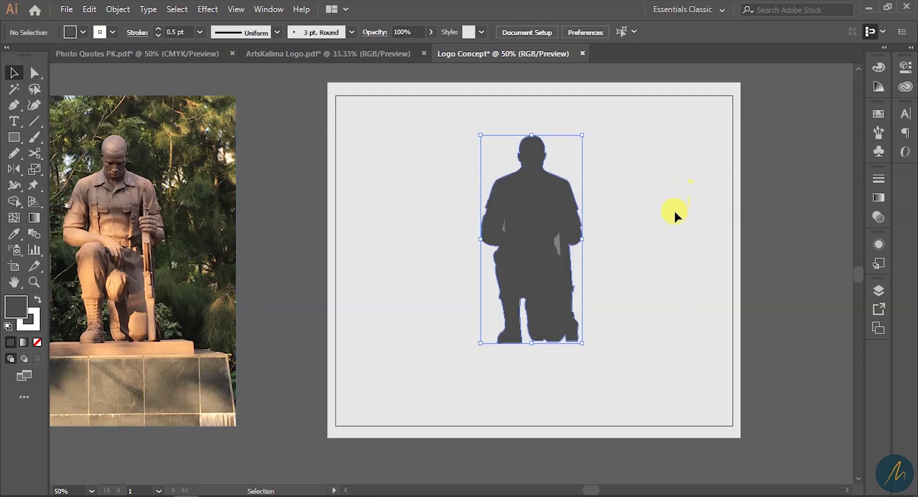
Step: Examine the dark silhouette's head, neck and shoulder contours at several magnifications
{"action": "key", "text": "z"}
{"action": "left_click", "coordinate": [503, 288]}
{"action": "left_click", "coordinate": [514, 282]}
{"action": "left_click_drag", "start_coordinate": [517, 215], "coordinate": [482, 319]}
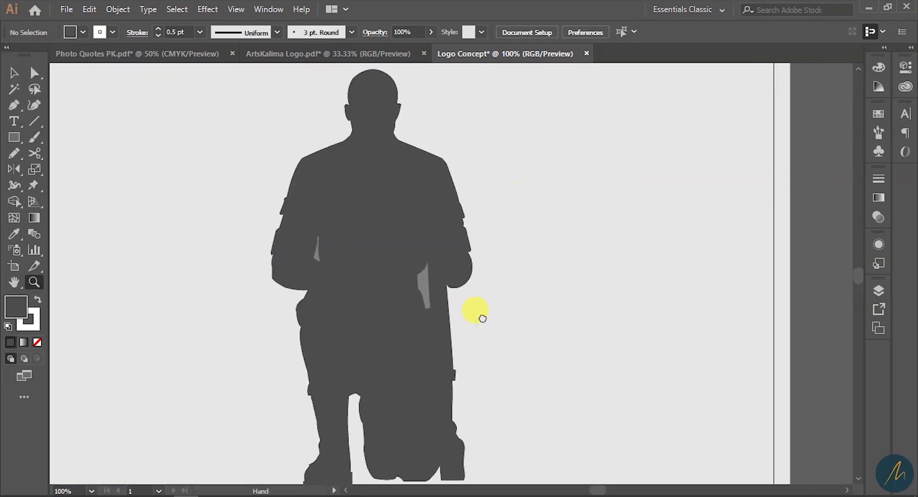
{"action": "left_click", "coordinate": [392, 121]}
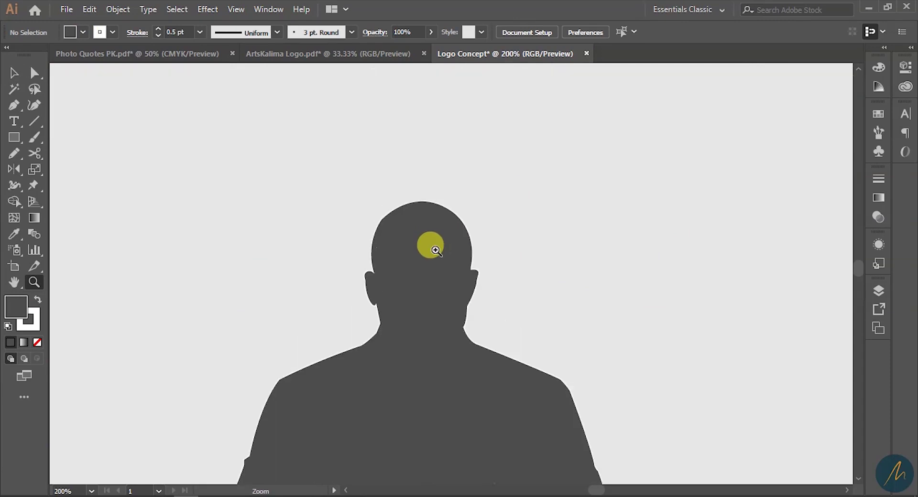
{"action": "key", "text": "v"}
{"action": "left_click", "coordinate": [540, 324], "text": "alt"}
{"action": "left_click", "coordinate": [539, 325], "text": "alt"}
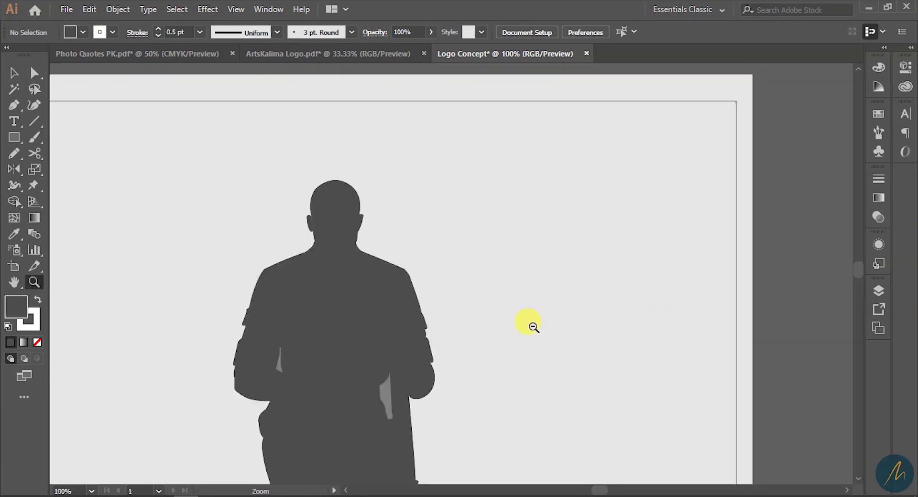
{"action": "left_click", "coordinate": [535, 324], "text": "alt"}
{"action": "left_click", "coordinate": [350, 252]}
{"action": "left_click", "coordinate": [349, 252]}
{"action": "left_click", "coordinate": [558, 232]}
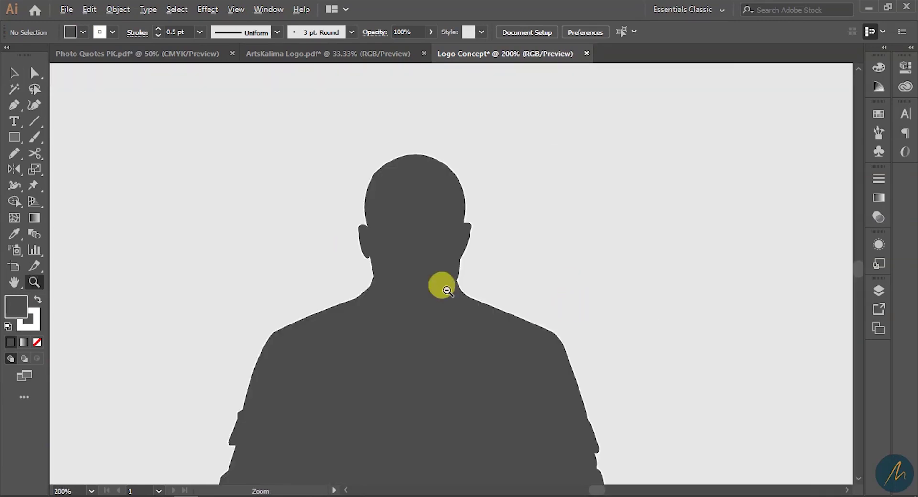
{"action": "left_click", "coordinate": [446, 291], "text": "alt"}
{"action": "left_click", "coordinate": [446, 291], "text": "alt"}
{"action": "left_click_drag", "start_coordinate": [415, 305], "coordinate": [499, 302]}
{"action": "left_click_drag", "start_coordinate": [674, 299], "coordinate": [209, 238]}
Step: Switch the soldier silhouette from a dark gray fill to an unfilled shape with a dark gray outline
{"action": "left_click", "coordinate": [568, 229]}
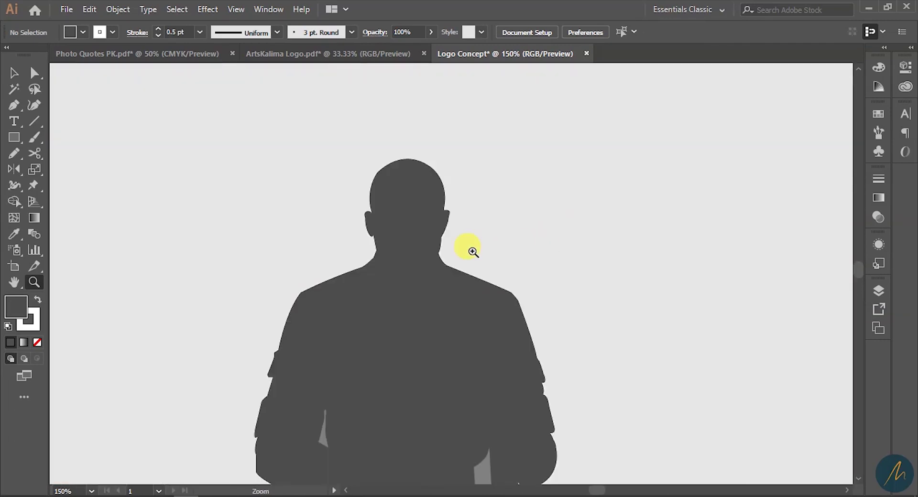
{"action": "left_click", "coordinate": [469, 251]}
{"action": "left_click", "coordinate": [469, 303]}
{"action": "key", "text": "a"}
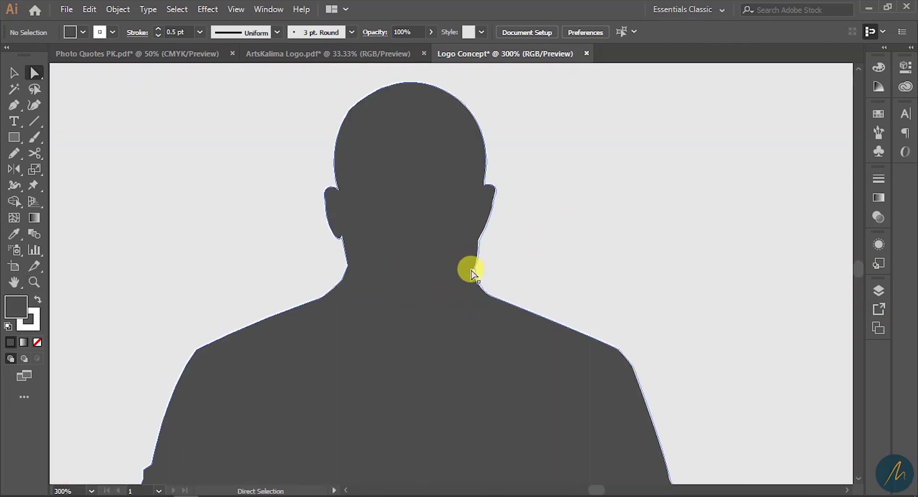
{"action": "left_click", "coordinate": [472, 272]}
{"action": "key", "text": "shift+x"}
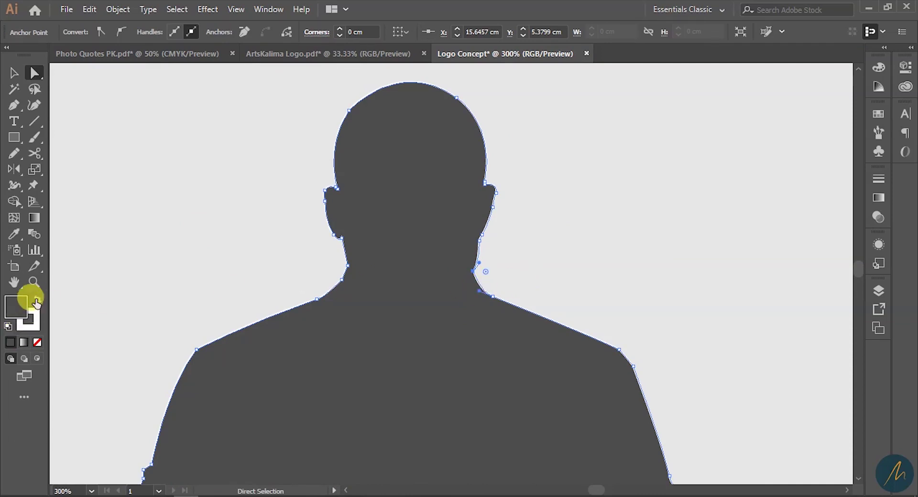
{"action": "left_click", "coordinate": [37, 343]}
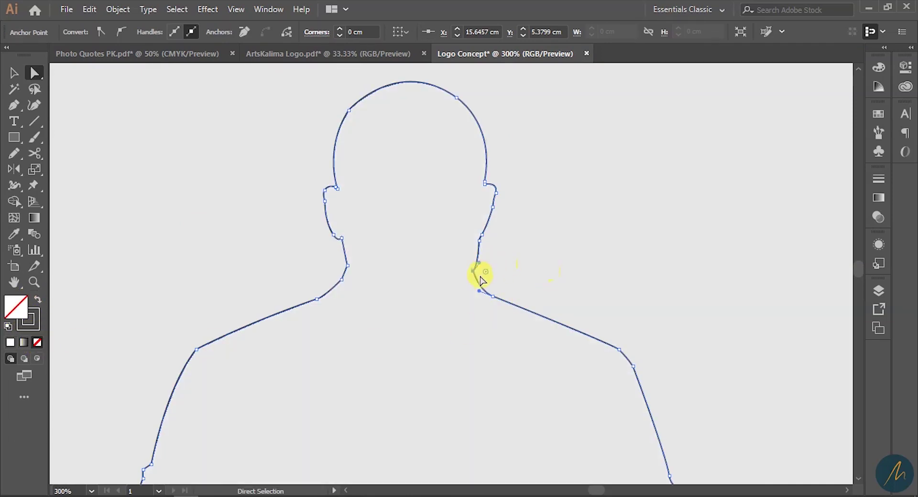
Step: Round the sharp corner on the upper-left curve of the head outline with a 0.82 cm corner radius
{"action": "key", "text": "ctrl+equal"}
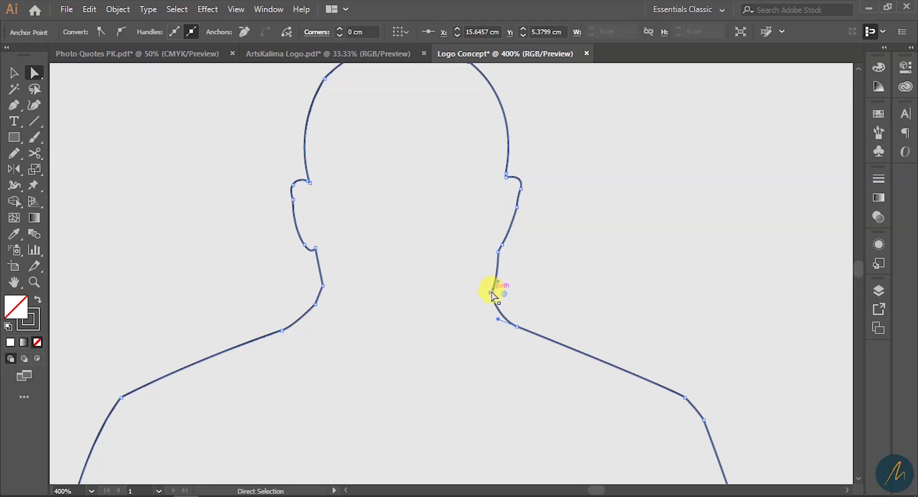
{"action": "left_click", "coordinate": [530, 266]}
{"action": "scroll", "coordinate": [547, 285], "scroll_direction": "up", "scroll_amount": 3}
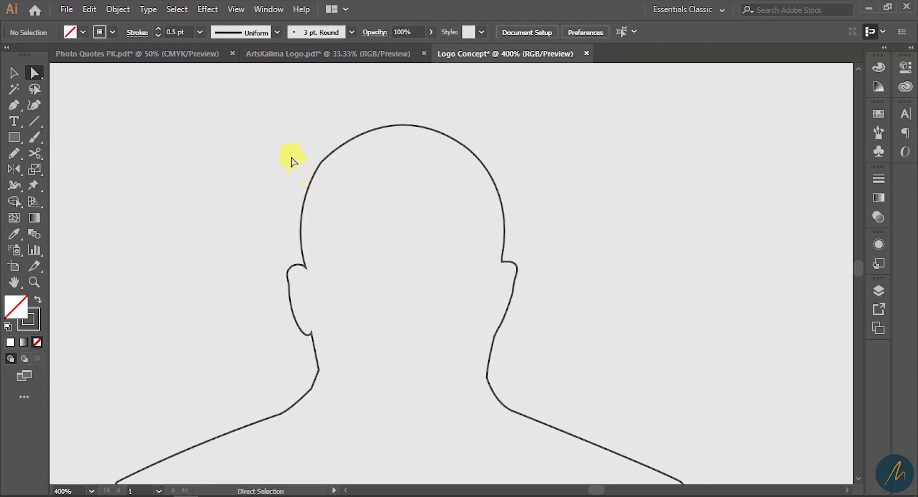
{"action": "left_click", "coordinate": [319, 168]}
{"action": "left_click_drag", "start_coordinate": [331, 173], "coordinate": [395, 211]}
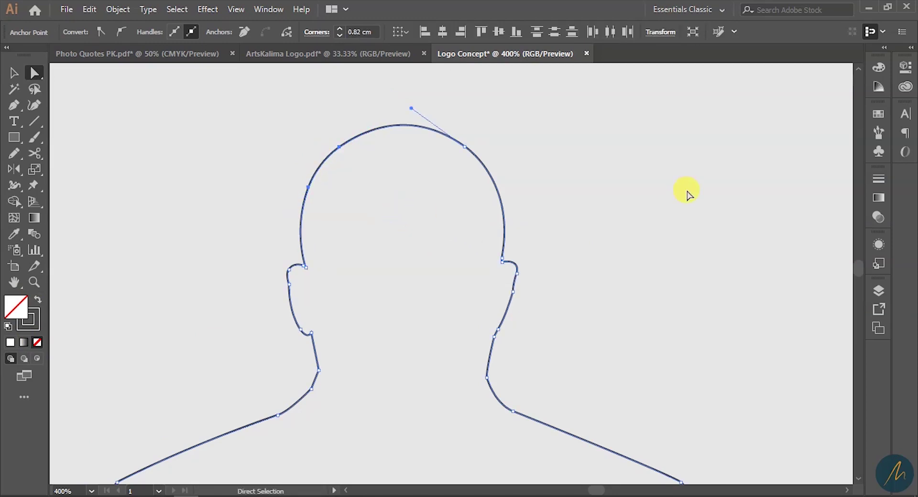
{"action": "left_click", "coordinate": [687, 195]}
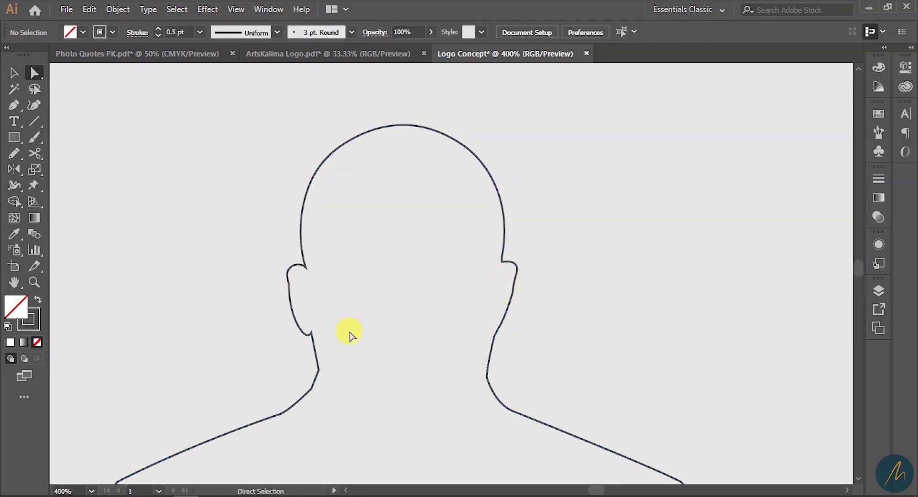
Step: Reshape the curve at the bottom of the right-hand ear where it meets the neck
{"action": "left_click", "coordinate": [502, 329]}
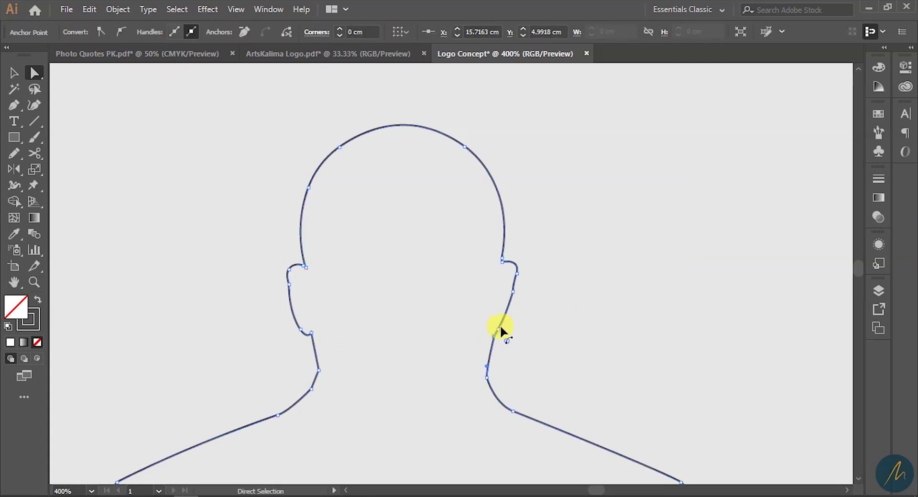
{"action": "left_click_drag", "start_coordinate": [499, 329], "coordinate": [494, 334]}
{"action": "left_click", "coordinate": [566, 325]}
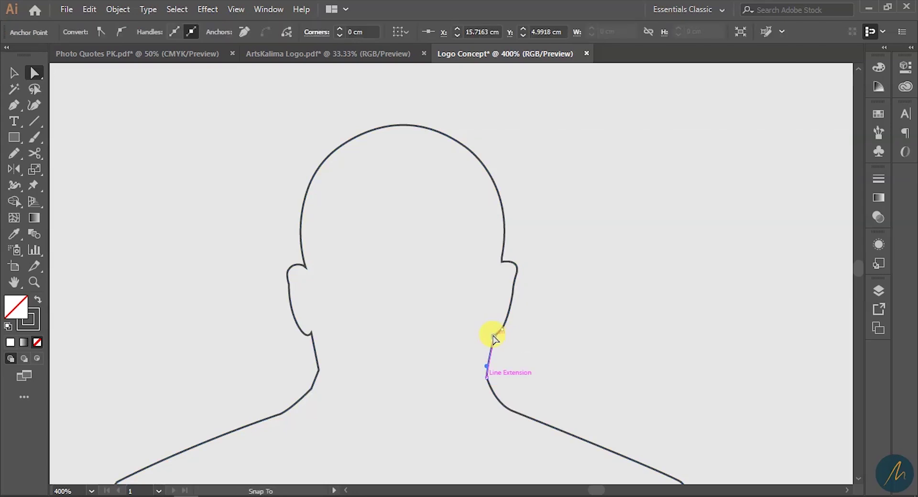
{"action": "left_click", "coordinate": [561, 369]}
Step: Smooth the bump on the outer edge of the right-hand ear by adjusting its anchor points
{"action": "left_click", "coordinate": [421, 317], "text": "alt"}
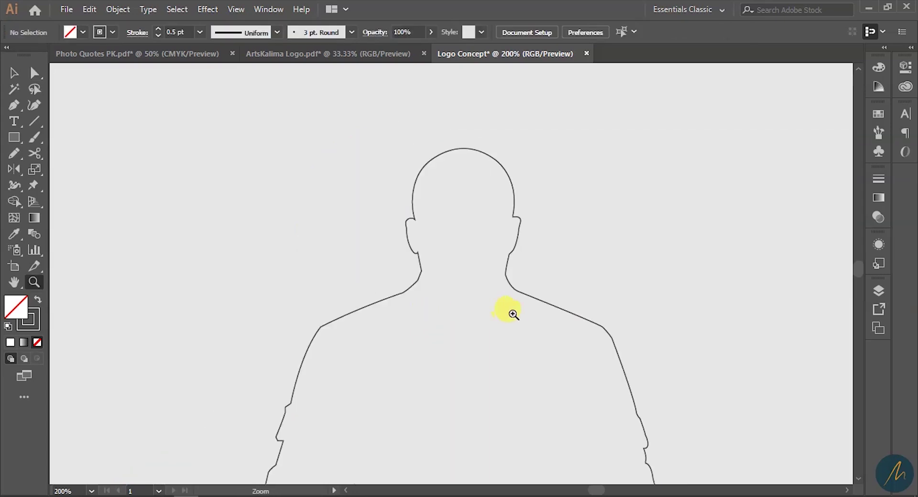
{"action": "left_click_drag", "start_coordinate": [522, 379], "coordinate": [513, 356]}
{"action": "left_click", "coordinate": [498, 245]}
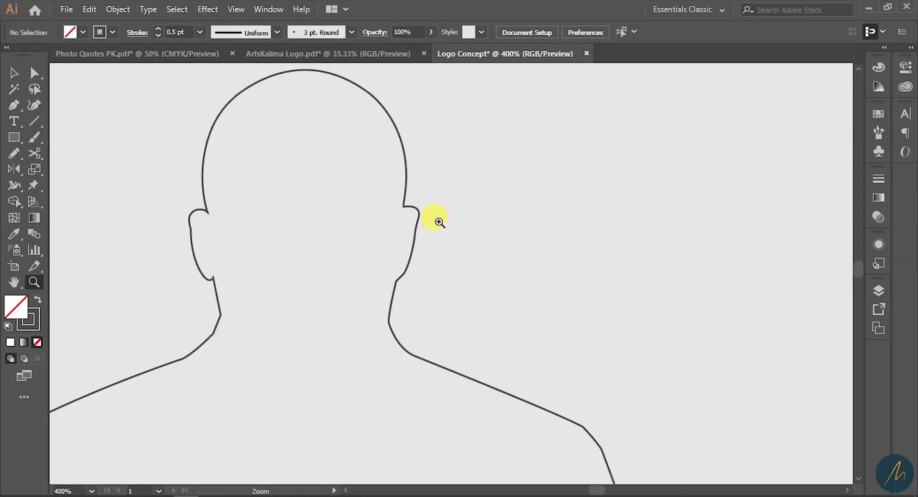
{"action": "left_click", "coordinate": [439, 219]}
{"action": "key", "text": "a"}
{"action": "left_click", "coordinate": [417, 280]}
{"action": "left_click", "coordinate": [418, 277]}
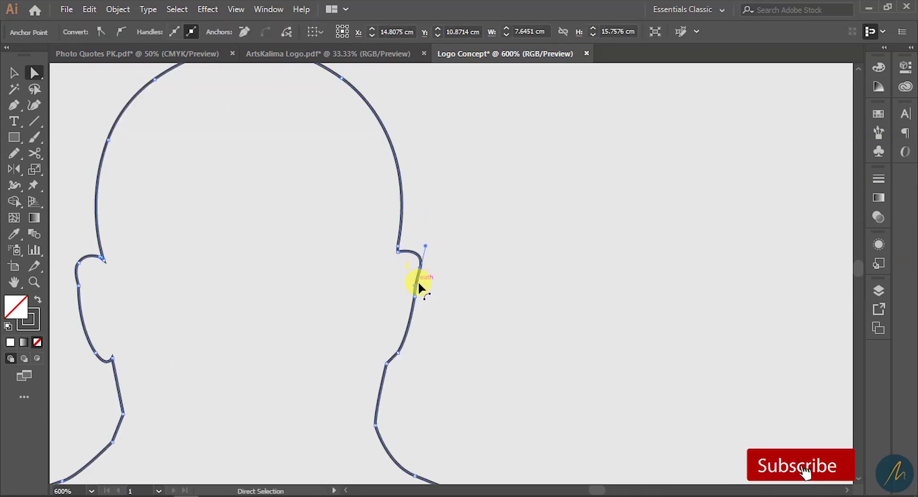
{"action": "left_click_drag", "start_coordinate": [421, 274], "coordinate": [420, 281]}
{"action": "key", "text": "ctrl+z"}
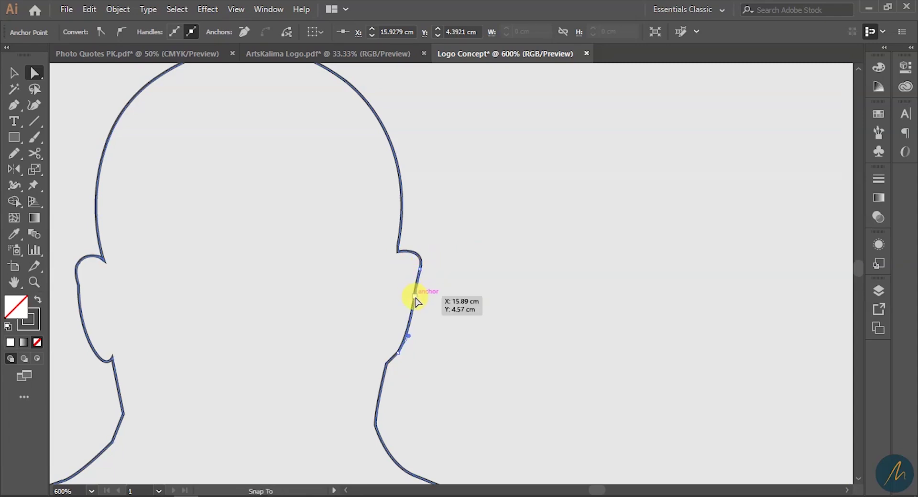
{"action": "left_click", "coordinate": [496, 325]}
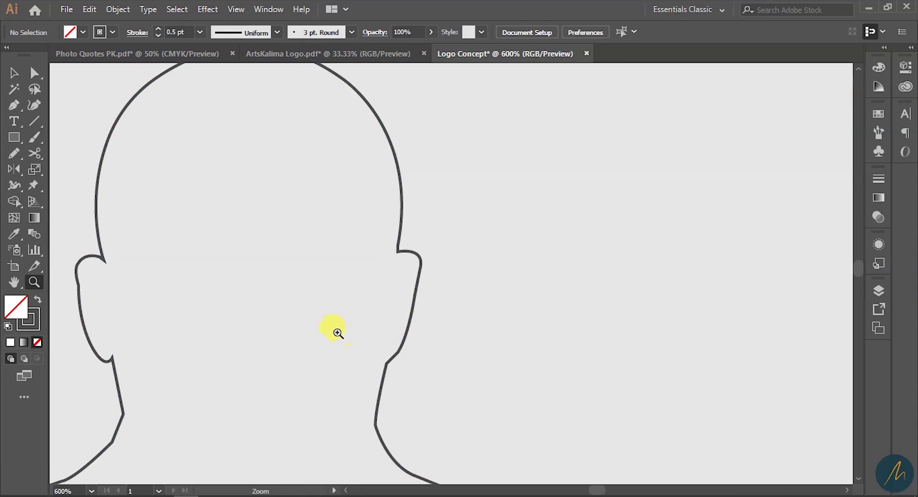
Step: Round the corner on the outer edge of the left-hand ear with a 0.26 cm corner radius
{"action": "left_click", "coordinate": [81, 289]}
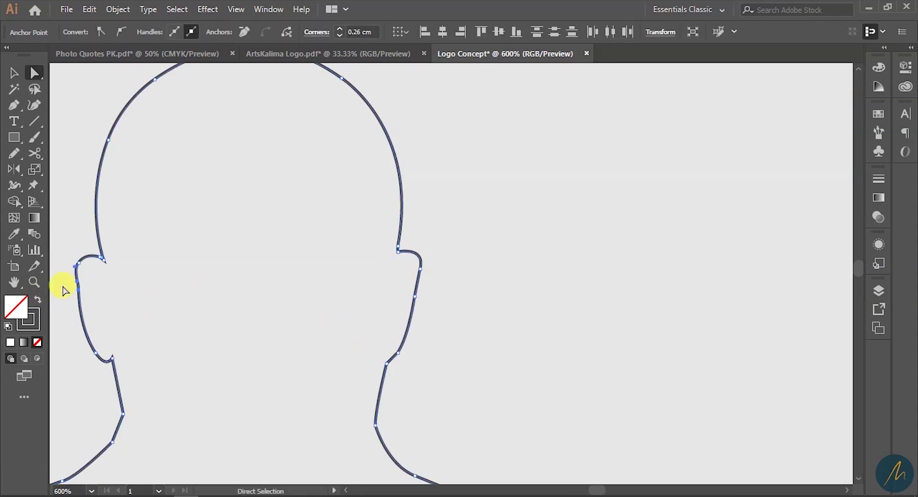
{"action": "left_click_drag", "start_coordinate": [195, 288], "coordinate": [374, 285]}
{"action": "left_click_drag", "start_coordinate": [216, 289], "coordinate": [31, 298]}
{"action": "left_click", "coordinate": [435, 313]}
Step: Examine the soldier outline from the shoulders down to the boots for rough contours
{"action": "key", "text": "z"}
{"action": "left_click", "coordinate": [511, 321], "text": "alt"}
{"action": "left_click", "coordinate": [510, 321], "text": "alt"}
{"action": "left_click", "coordinate": [445, 374], "text": "alt"}
{"action": "left_click", "coordinate": [465, 358], "text": "alt"}
{"action": "scroll", "coordinate": [404, 353], "scroll_direction": "down", "scroll_amount": 5}
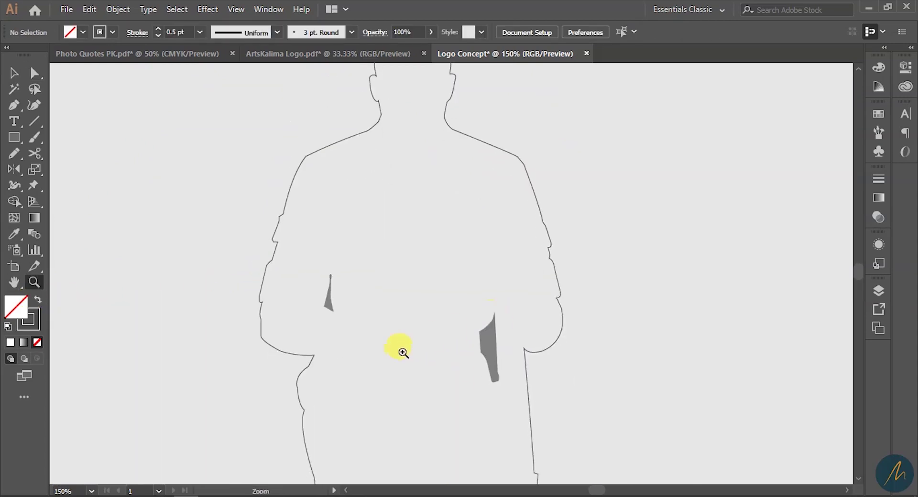
{"action": "left_click", "coordinate": [429, 370]}
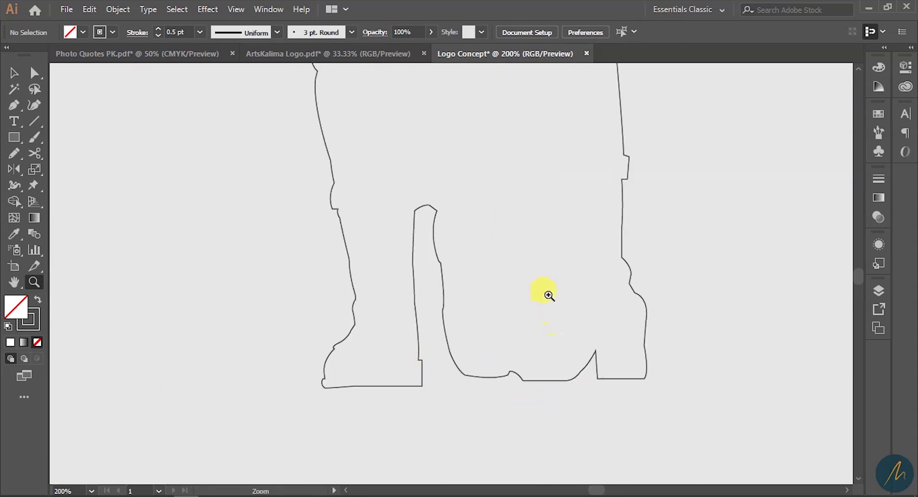
{"action": "left_click", "coordinate": [531, 243], "text": "alt"}
{"action": "left_click", "coordinate": [529, 303], "text": "alt"}
{"action": "left_click", "coordinate": [475, 283], "text": "alt"}
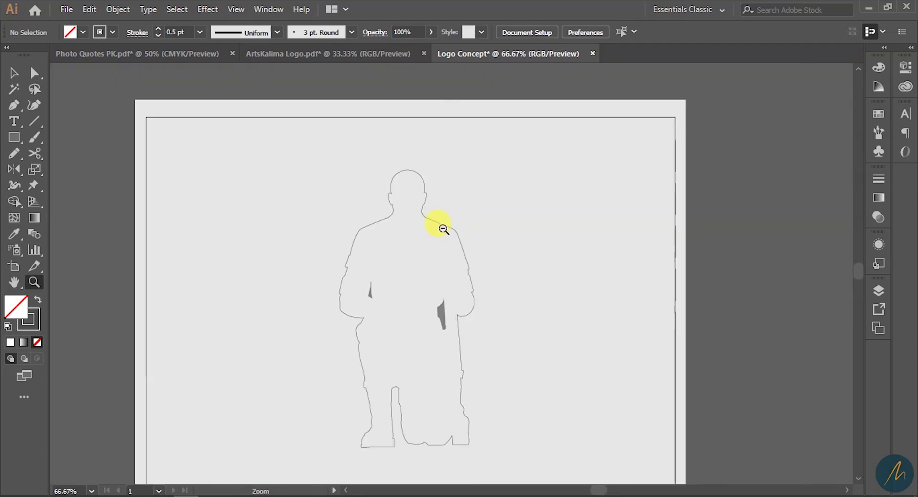
Step: Fill the soldier outline with dark gray again and leave it without a stroke
{"action": "key", "text": "v"}
{"action": "key", "text": "ctrl+a"}
{"action": "key", "text": "shift+x"}
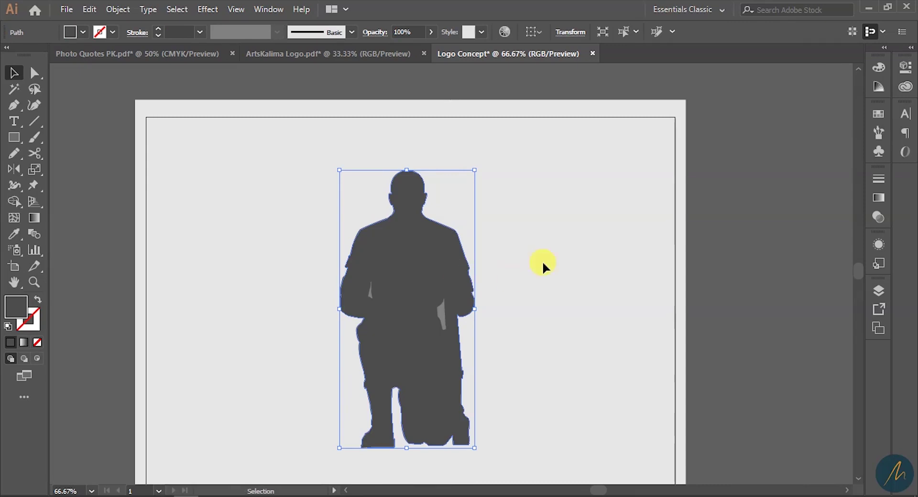
{"action": "key", "text": "ctrl+shift+a"}
{"action": "key", "text": "z"}
{"action": "left_click", "coordinate": [386, 306]}
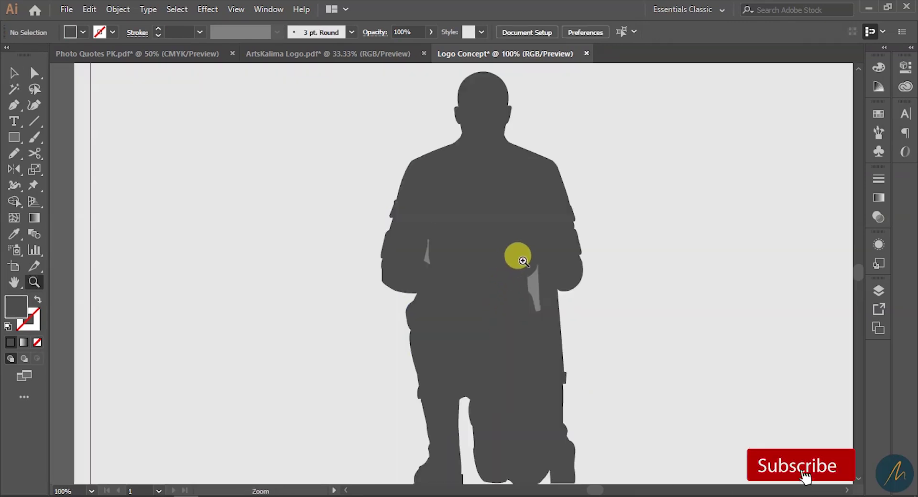
{"action": "left_click", "coordinate": [580, 340]}
{"action": "key", "text": "v"}
{"action": "left_click", "coordinate": [462, 314]}
{"action": "left_click", "coordinate": [297, 264], "text": "shift"}
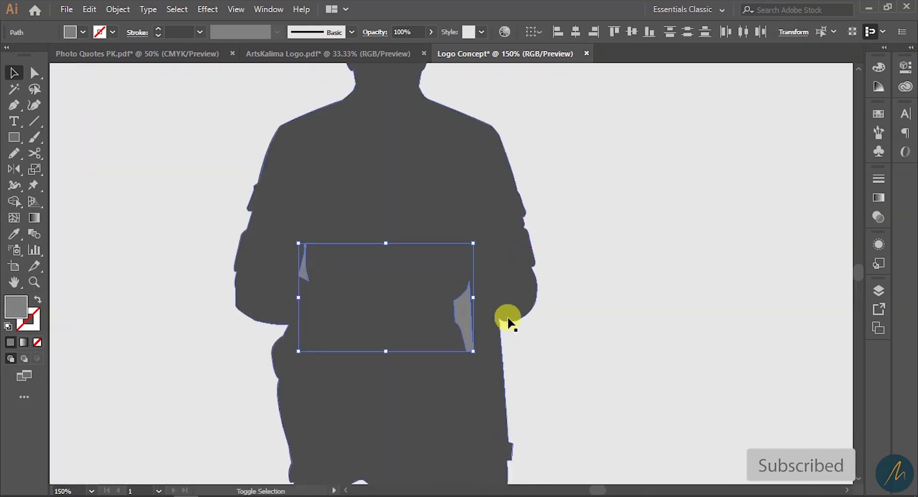
{"action": "left_click", "coordinate": [601, 361]}
{"action": "left_click", "coordinate": [463, 322]}
{"action": "left_click", "coordinate": [303, 264], "text": "shift"}
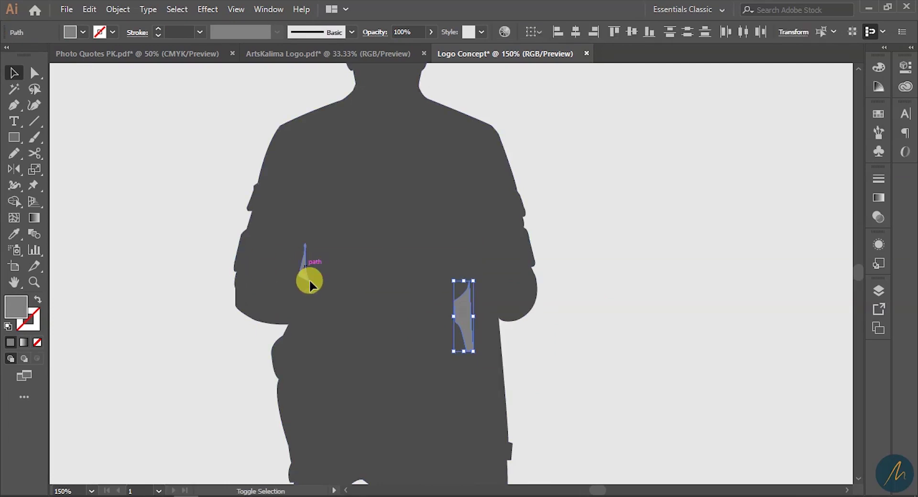
{"action": "left_click", "coordinate": [630, 351]}
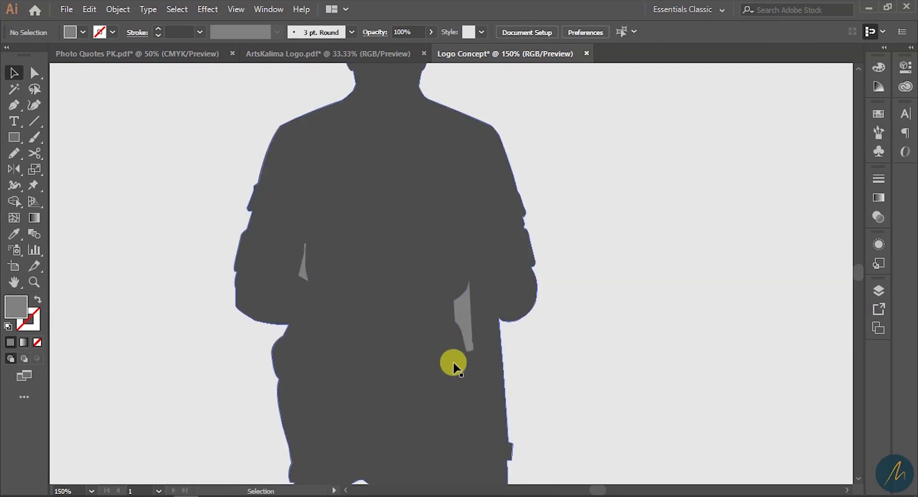
Step: Combine the dark silhouette and the two gray gap shapes into a compound path that cuts out the gaps
{"action": "key", "text": "z"}
{"action": "left_click", "coordinate": [455, 289], "text": "alt"}
{"action": "left_click", "coordinate": [454, 288], "text": "alt"}
{"action": "left_click", "coordinate": [426, 280]}
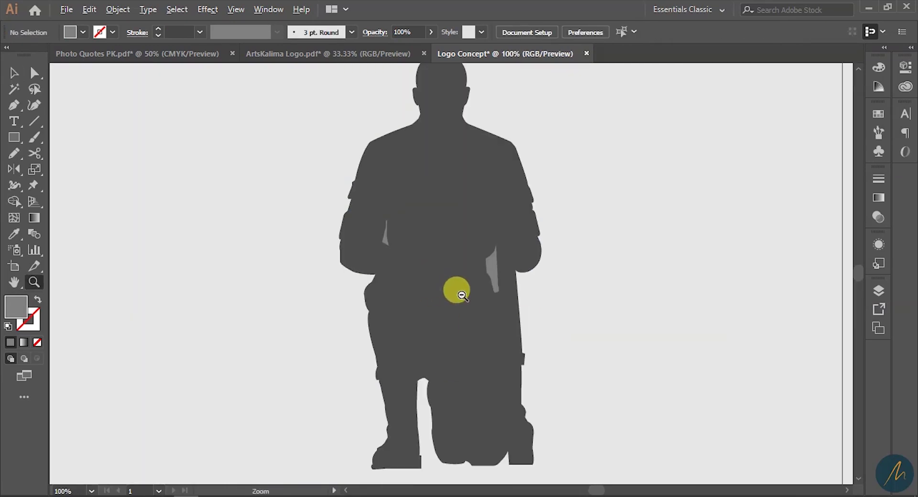
{"action": "left_click", "coordinate": [455, 291], "text": "alt"}
{"action": "key", "text": "v"}
{"action": "left_click_drag", "start_coordinate": [558, 451], "coordinate": [234, 172]}
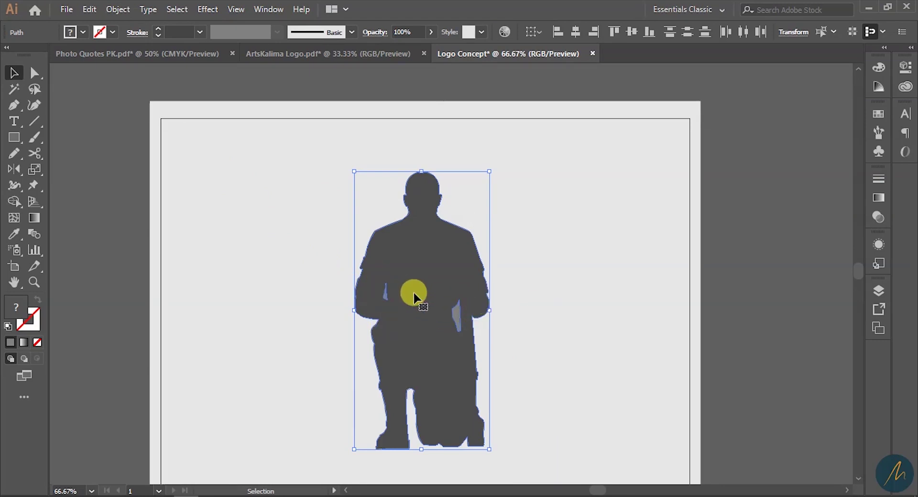
{"action": "left_click", "coordinate": [115, 9]}
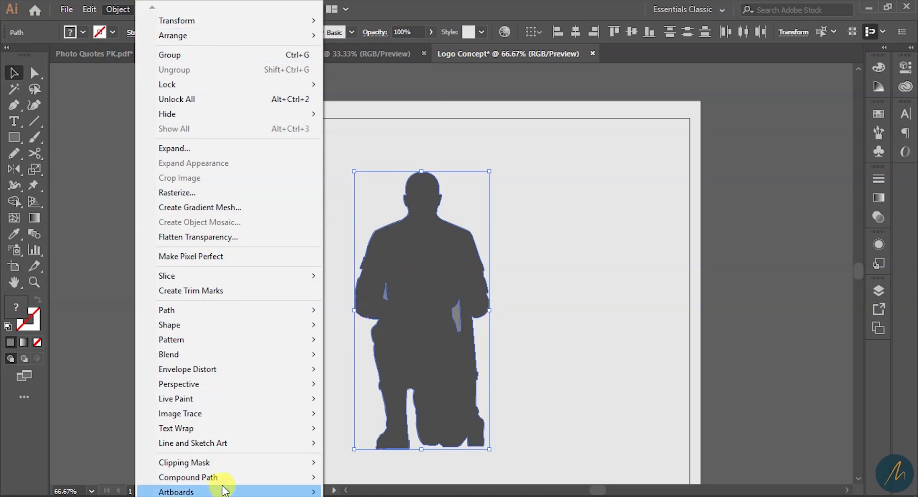
{"action": "mouse_move", "coordinate": [263, 480]}
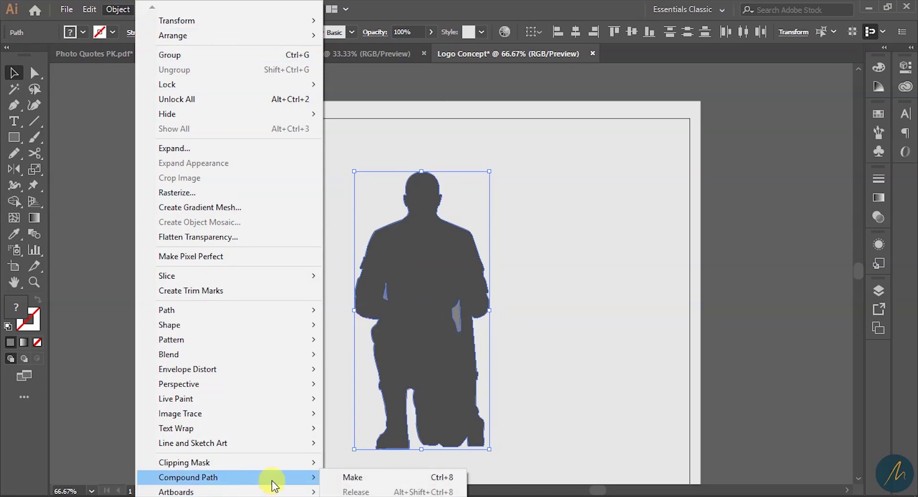
{"action": "left_click", "coordinate": [351, 478]}
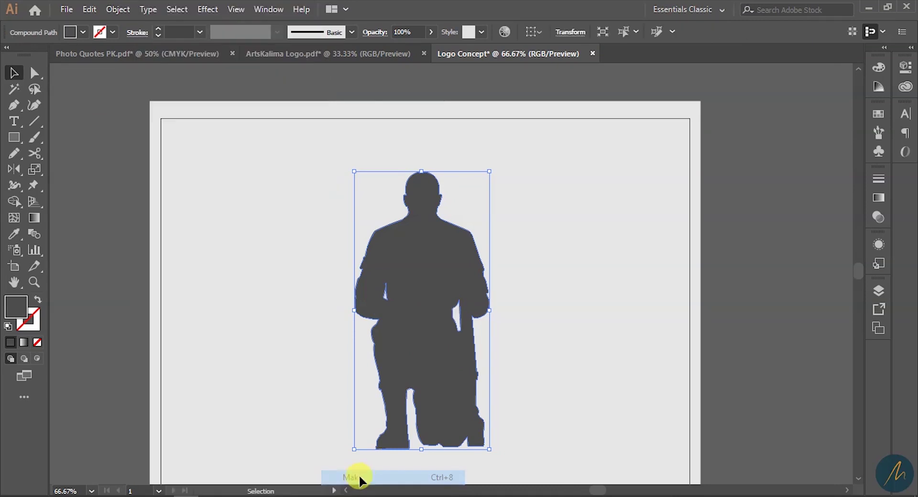
Step: Move the silhouette off the artboard onto the dark canvas, inspect its cut-out gaps, and undo the move
{"action": "left_click", "coordinate": [516, 344]}
{"action": "key", "text": "z"}
{"action": "left_click", "coordinate": [433, 318]}
{"action": "left_click", "coordinate": [456, 332]}
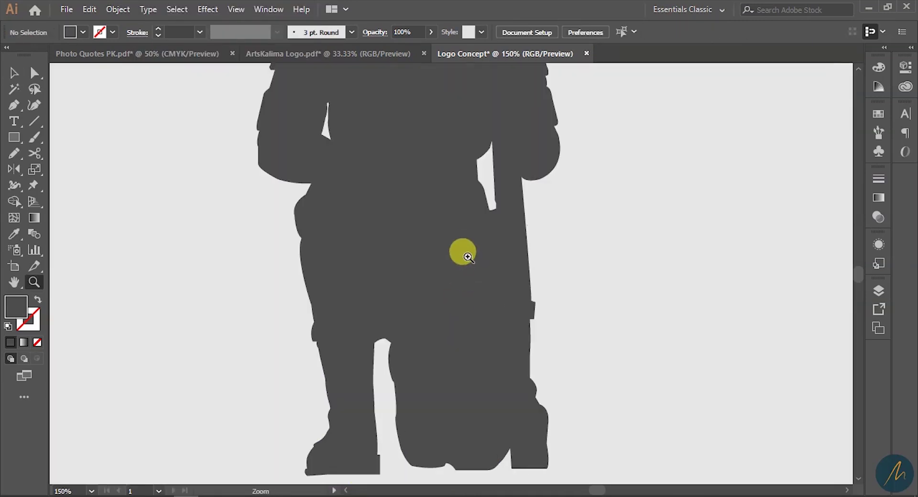
{"action": "left_click", "coordinate": [469, 254], "text": "alt"}
{"action": "left_click", "coordinate": [468, 254], "text": "alt"}
{"action": "left_click_drag", "start_coordinate": [438, 322], "coordinate": [286, 282]}
{"action": "key", "text": "v"}
{"action": "left_click_drag", "start_coordinate": [258, 251], "coordinate": [657, 258]}
{"action": "left_click", "coordinate": [743, 332]}
{"action": "key", "text": "z"}
{"action": "left_click", "coordinate": [623, 236]}
{"action": "left_click", "coordinate": [623, 236]}
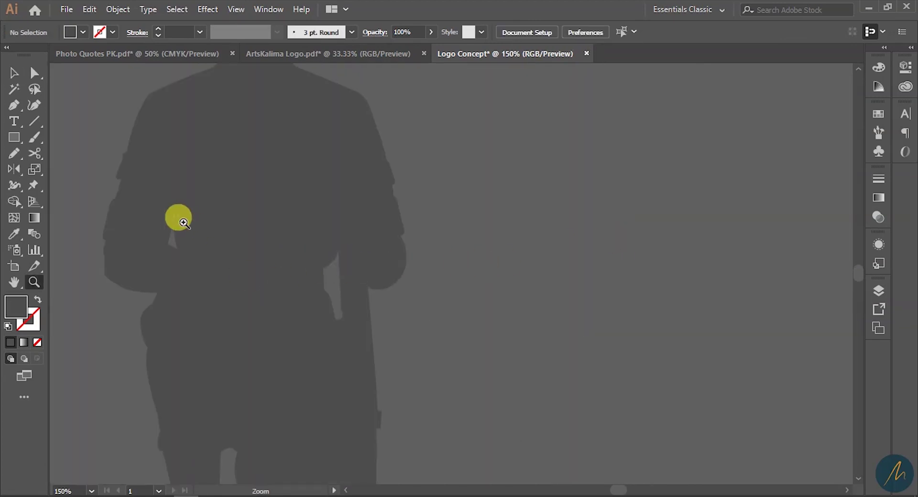
{"action": "key", "text": "ctrl+minus"}
{"action": "key", "text": "ctrl+minus"}
{"action": "key", "text": "ctrl+z"}
Step: Compare the finished silhouette with the statue photo beside the artboard and select the photo
{"action": "left_click_drag", "start_coordinate": [298, 300], "coordinate": [529, 343]}
{"action": "key", "text": "v"}
{"action": "left_click", "coordinate": [509, 338]}
{"action": "key", "text": "z"}
{"action": "left_click", "coordinate": [390, 358], "text": "alt"}
{"action": "left_click", "coordinate": [396, 347], "text": "alt"}
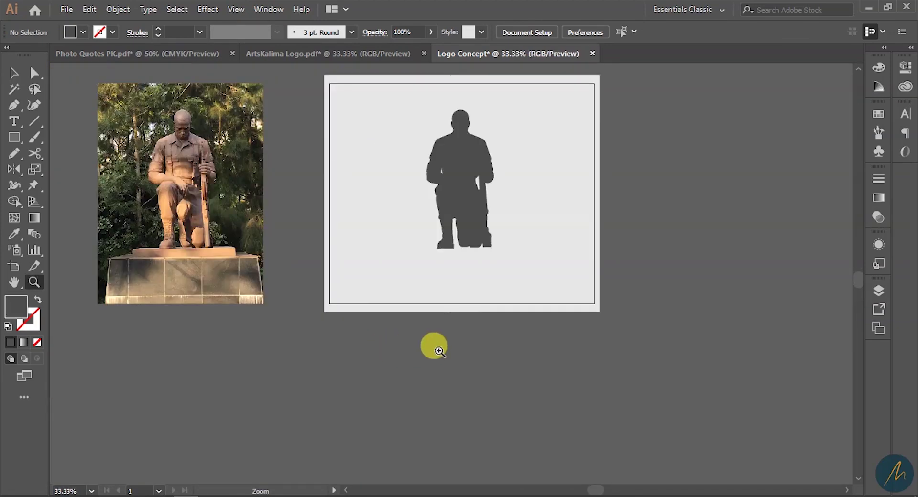
{"action": "left_click_drag", "start_coordinate": [476, 240], "coordinate": [466, 361]}
{"action": "left_click", "coordinate": [451, 291]}
{"action": "key", "text": "c"}
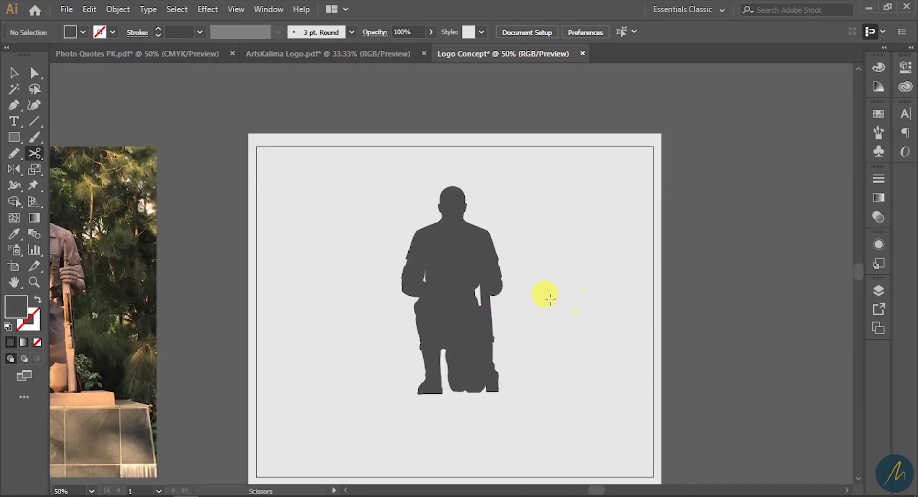
{"action": "left_click_drag", "start_coordinate": [483, 370], "coordinate": [643, 349]}
{"action": "key", "text": "v"}
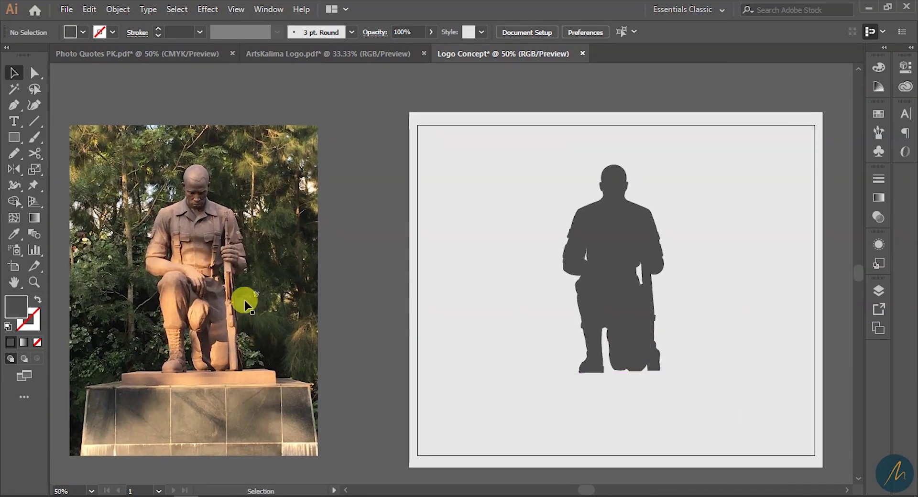
{"action": "left_click", "coordinate": [264, 354]}
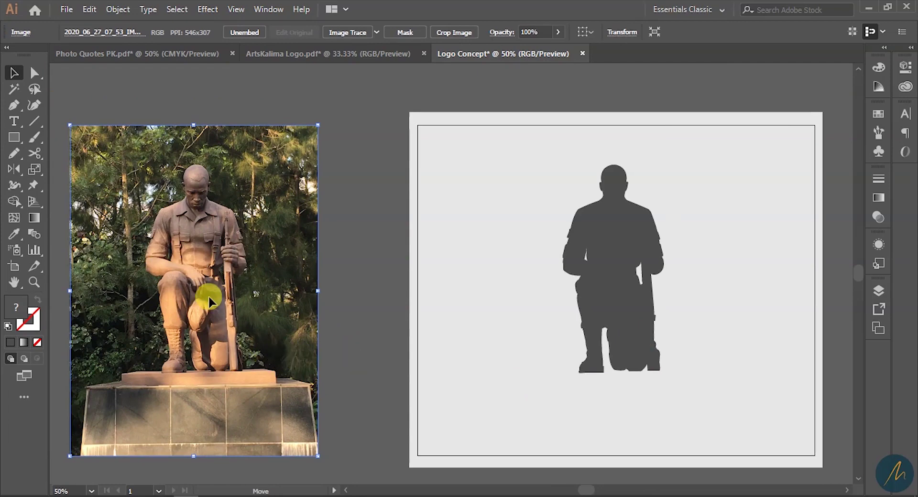
Step: Move the statue photo slightly closer to the artboard, then shrink the silhouette to about half size and place it in the artboard's left part
{"action": "left_click_drag", "start_coordinate": [203, 298], "coordinate": [223, 298]}
{"action": "left_click_drag", "start_coordinate": [586, 335], "coordinate": [330, 341]}
{"action": "scroll", "coordinate": [488, 318], "scroll_direction": "up", "scroll_amount": 1}
{"action": "left_click_drag", "start_coordinate": [454, 299], "coordinate": [375, 328]}
{"action": "left_click_drag", "start_coordinate": [428, 440], "coordinate": [396, 395]}
{"action": "left_click_drag", "start_coordinate": [373, 323], "coordinate": [353, 275]}
{"action": "left_click", "coordinate": [441, 324]}
Step: Draw a long, thin dark gray rectangle as a ground bar and position it directly under the soldier's feet
{"action": "key", "text": "z"}
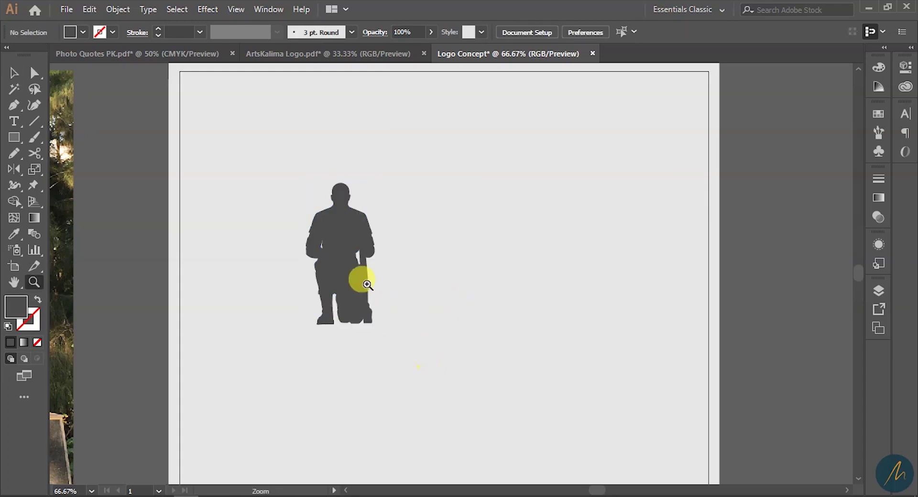
{"action": "left_click", "coordinate": [366, 284]}
{"action": "left_click", "coordinate": [405, 294]}
{"action": "left_click", "coordinate": [525, 332]}
{"action": "left_click", "coordinate": [13, 138]}
{"action": "left_click_drag", "start_coordinate": [287, 277], "coordinate": [674, 286]}
{"action": "key", "text": "z"}
{"action": "left_click", "coordinate": [378, 268]}
{"action": "key", "text": "v"}
{"action": "left_click_drag", "start_coordinate": [603, 285], "coordinate": [596, 296]}
{"action": "left_click", "coordinate": [567, 329]}
Step: Lower the bottom anchor points of the silhouette's rifle-side foot so that it meets the ground bar
{"action": "key", "text": "z"}
{"action": "left_click", "coordinate": [484, 233], "text": "alt"}
{"action": "left_click", "coordinate": [485, 233], "text": "alt"}
{"action": "left_click", "coordinate": [484, 235], "text": "alt"}
{"action": "left_click", "coordinate": [432, 313]}
{"action": "left_click", "coordinate": [432, 313]}
{"action": "left_click", "coordinate": [472, 275]}
{"action": "left_click", "coordinate": [479, 264]}
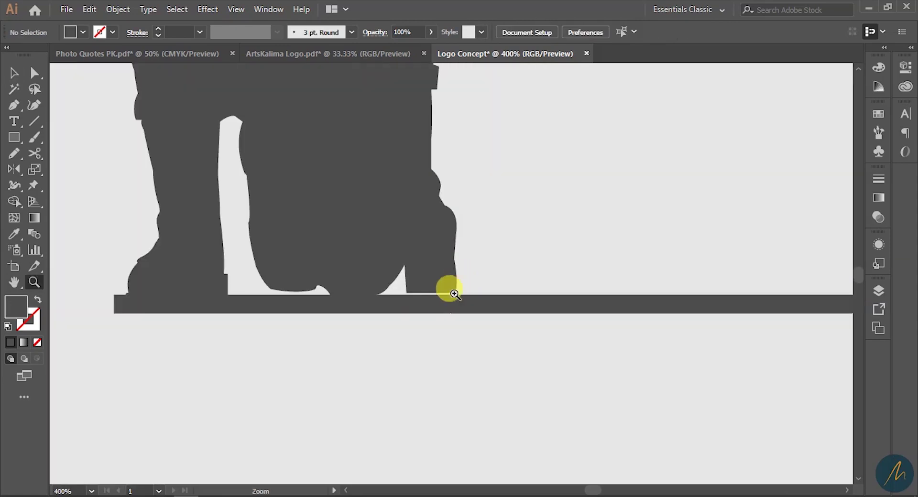
{"action": "key", "text": "a"}
{"action": "left_click", "coordinate": [407, 292]}
{"action": "left_click", "coordinate": [437, 301], "text": "shift"}
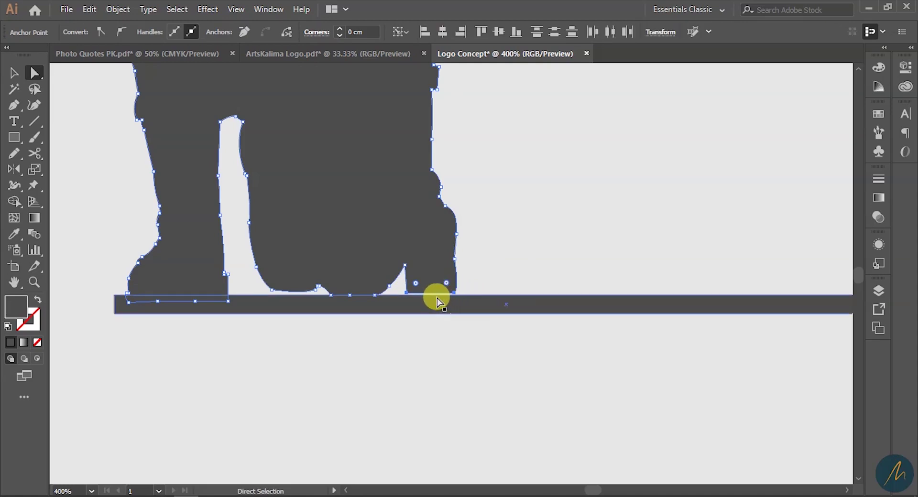
{"action": "left_click", "coordinate": [522, 261]}
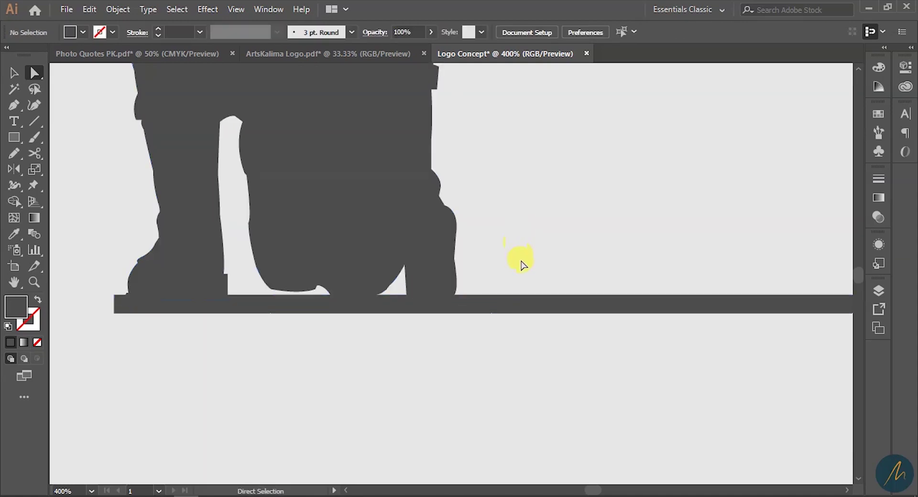
Step: Make the ground bar thinner by raising its lower edge, keeping its top edge under the feet
{"action": "key", "text": "z"}
{"action": "left_click", "coordinate": [445, 273], "text": "alt"}
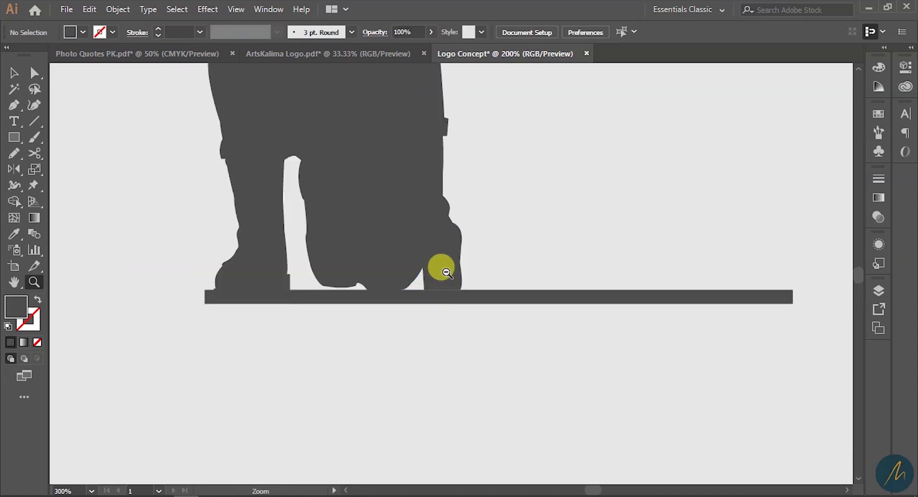
{"action": "left_click", "coordinate": [446, 272], "text": "alt"}
{"action": "left_click", "coordinate": [446, 272], "text": "alt"}
{"action": "left_click", "coordinate": [446, 272], "text": "alt"}
{"action": "left_click", "coordinate": [490, 271]}
{"action": "left_click", "coordinate": [490, 271]}
{"action": "left_click", "coordinate": [490, 271]}
{"action": "key", "text": "v"}
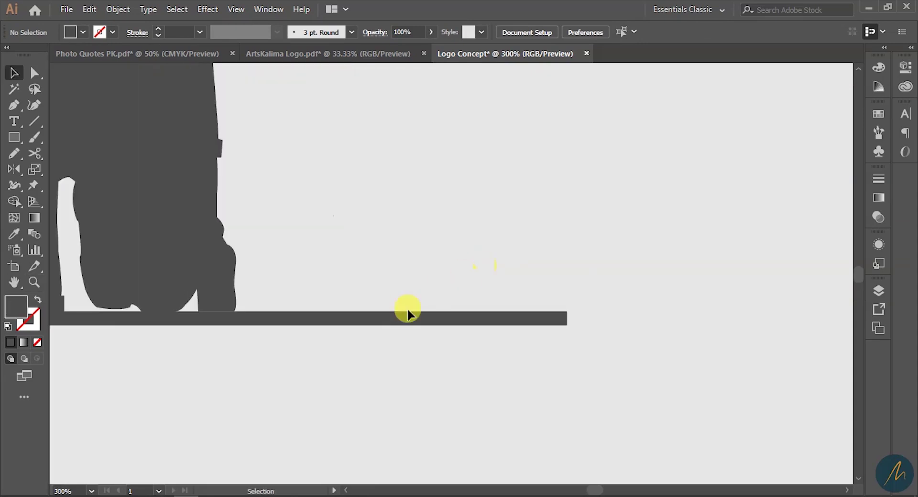
{"action": "left_click", "coordinate": [280, 323]}
{"action": "left_click_drag", "start_coordinate": [275, 327], "coordinate": [273, 316]}
{"action": "scroll", "coordinate": [451, 328], "scroll_direction": "left", "scroll_amount": 5}
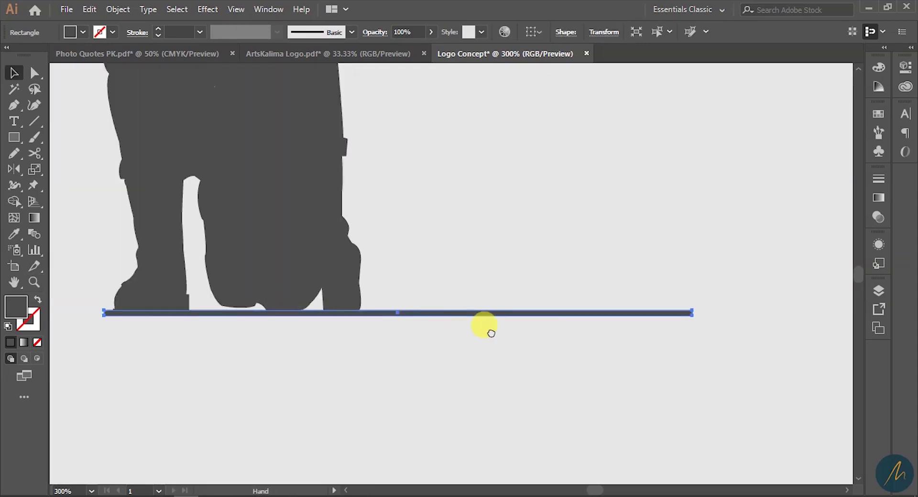
{"action": "left_click", "coordinate": [459, 353]}
Step: Draw a straight horizontal line along the ground bar, extending slightly past both of its ends
{"action": "key", "text": "z"}
{"action": "left_click", "coordinate": [495, 299], "text": "alt"}
{"action": "left_click", "coordinate": [496, 299], "text": "alt"}
{"action": "left_click", "coordinate": [495, 300], "text": "alt"}
{"action": "left_click_drag", "start_coordinate": [424, 240], "coordinate": [455, 356]}
{"action": "left_click", "coordinate": [430, 330]}
{"action": "key", "text": "v"}
{"action": "left_click_drag", "start_coordinate": [461, 275], "coordinate": [563, 367]}
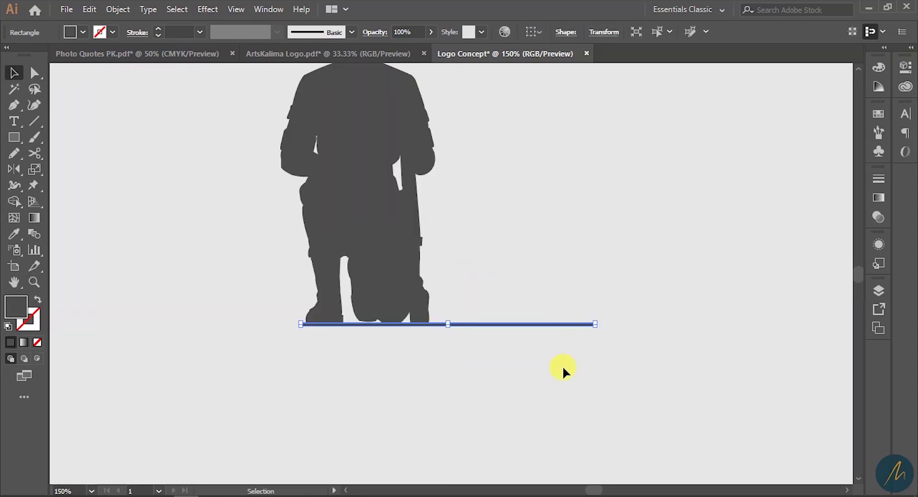
{"action": "left_click", "coordinate": [34, 121]}
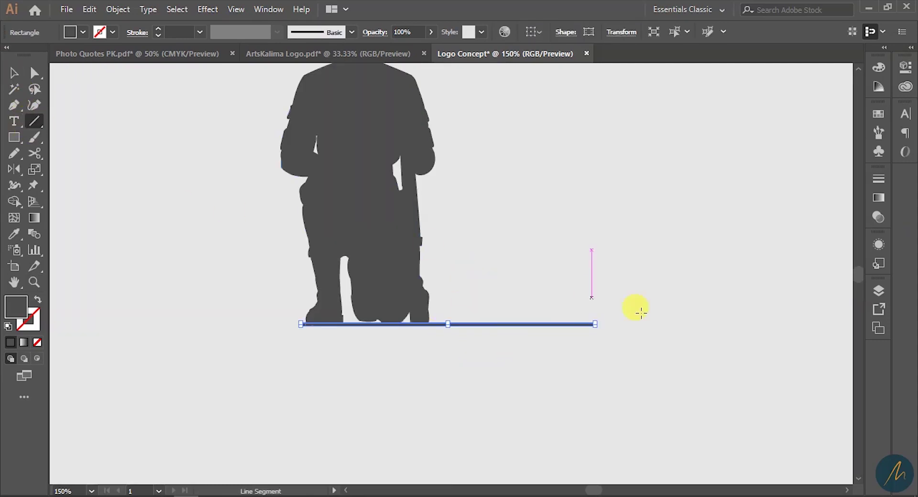
{"action": "left_click_drag", "start_coordinate": [614, 326], "coordinate": [299, 336]}
Step: Give the line a dark gray stroke using the color sampled from the ground bar, and delete the bar
{"action": "key", "text": "z"}
{"action": "left_click", "coordinate": [501, 304]}
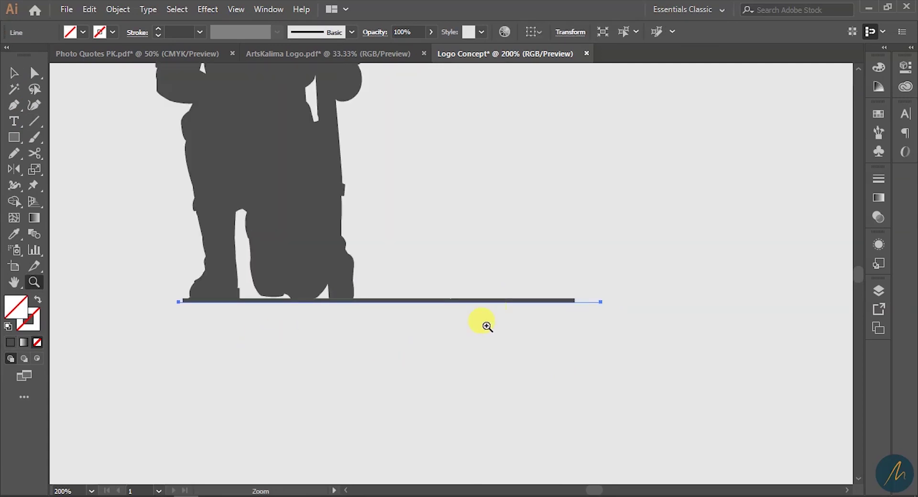
{"action": "left_click", "coordinate": [486, 325]}
{"action": "key", "text": "i"}
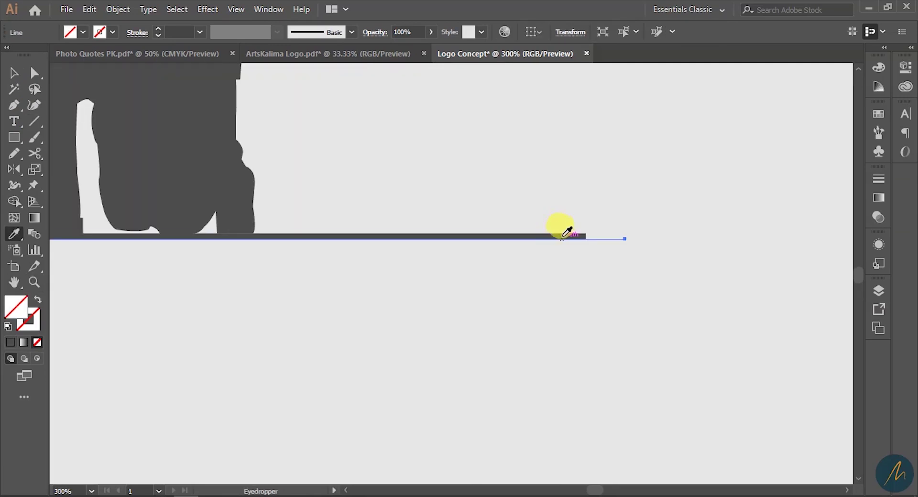
{"action": "left_click", "coordinate": [566, 234]}
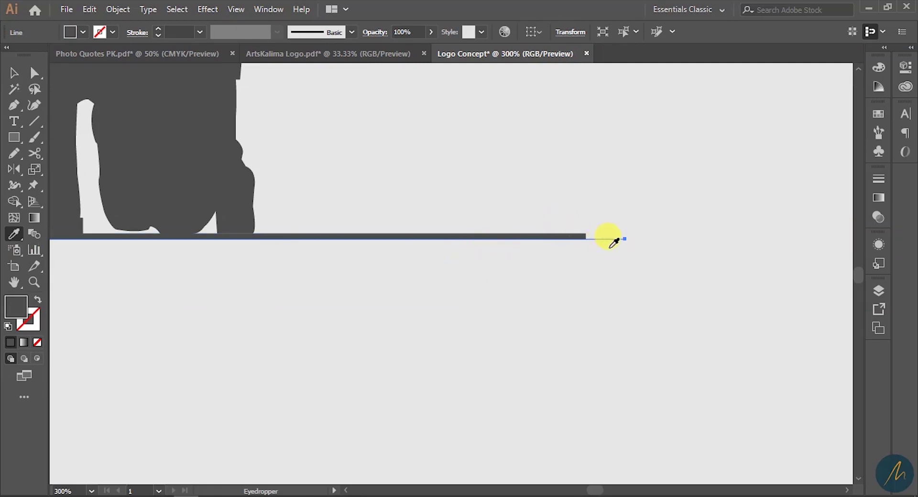
{"action": "key", "text": "v"}
{"action": "left_click", "coordinate": [544, 246]}
{"action": "left_click", "coordinate": [560, 235]}
{"action": "key", "text": "Delete"}
{"action": "key", "text": "space"}
{"action": "left_click_drag", "start_coordinate": [298, 316], "coordinate": [450, 357]}
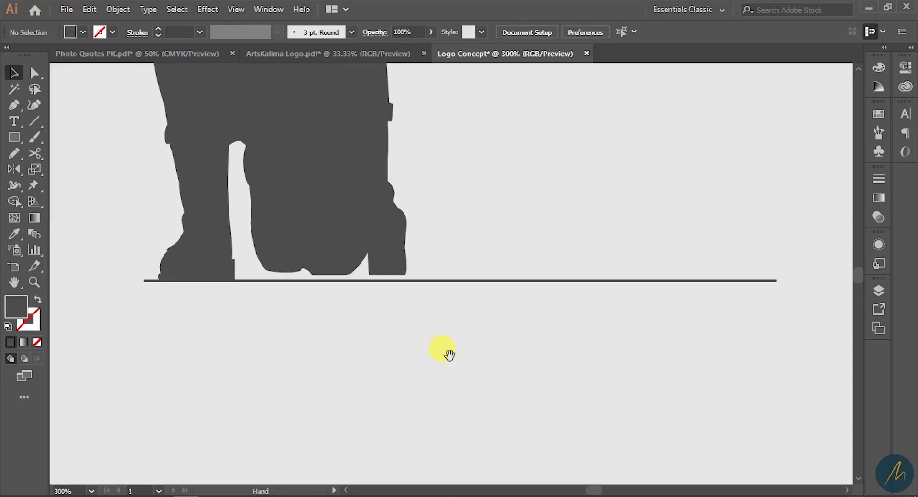
Step: Lower the bottom anchor points of the silhouette's knee and rifle-side foot onto the thin ground line
{"action": "left_click", "coordinate": [399, 277]}
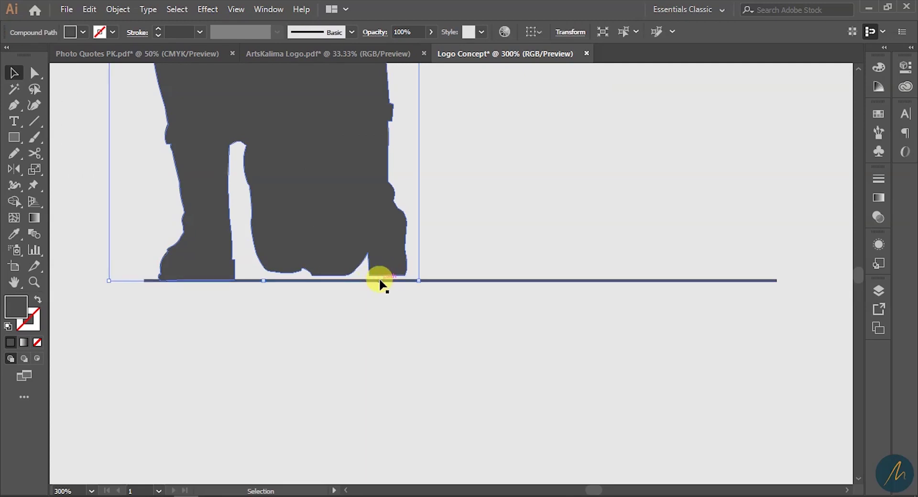
{"action": "key", "text": "a"}
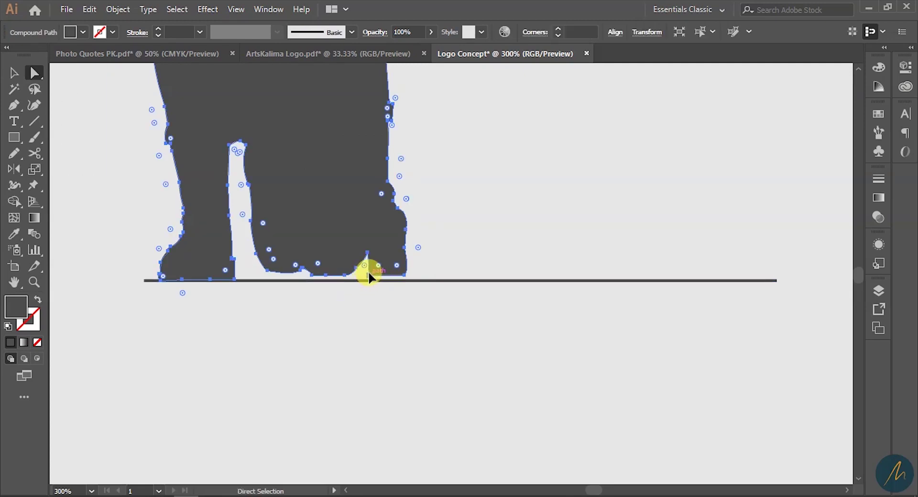
{"action": "left_click", "coordinate": [369, 277]}
{"action": "left_click_drag", "start_coordinate": [369, 279], "coordinate": [405, 276]}
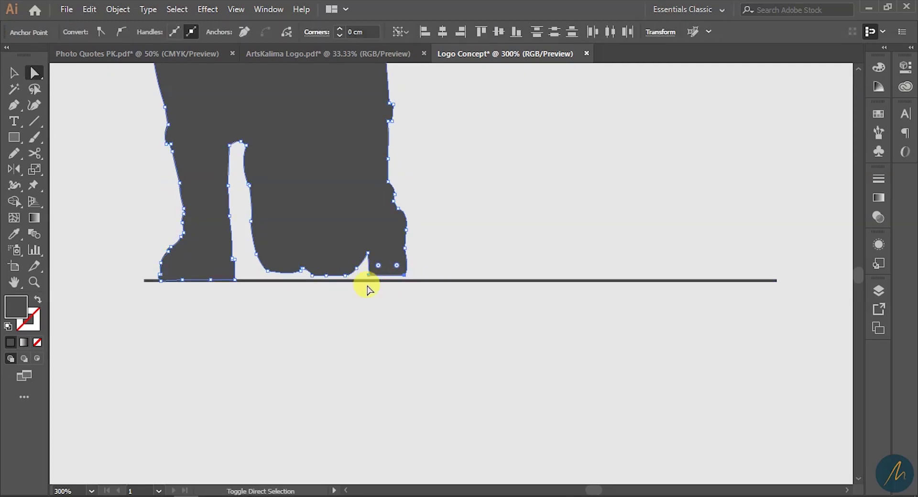
{"action": "left_click", "coordinate": [326, 275]}
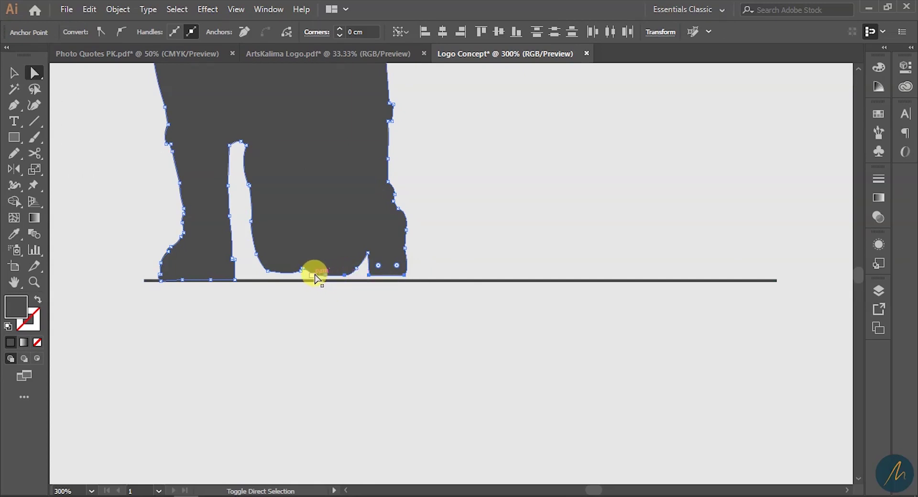
{"action": "left_click_drag", "start_coordinate": [326, 276], "coordinate": [327, 280]}
{"action": "left_click", "coordinate": [425, 333]}
{"action": "key", "text": "z"}
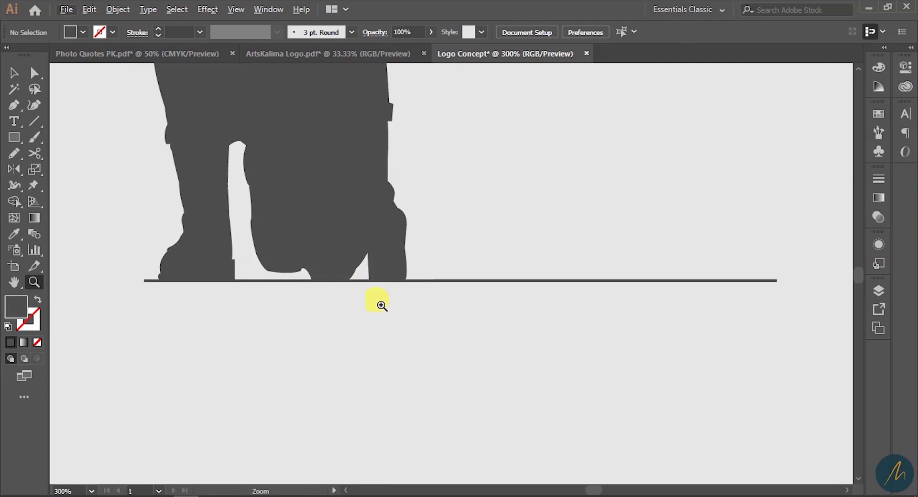
Step: Try adjusting the curve under the silhouette's knee, and undo the edits to the knee and foot anchor points
{"action": "left_click", "coordinate": [309, 281]}
{"action": "key", "text": "a"}
{"action": "mouse_move", "coordinate": [441, 266]}
{"action": "left_mouse_down"}
{"action": "mouse_move", "coordinate": [389, 260]}
{"action": "mouse_move", "coordinate": [444, 274]}
{"action": "left_mouse_up"}
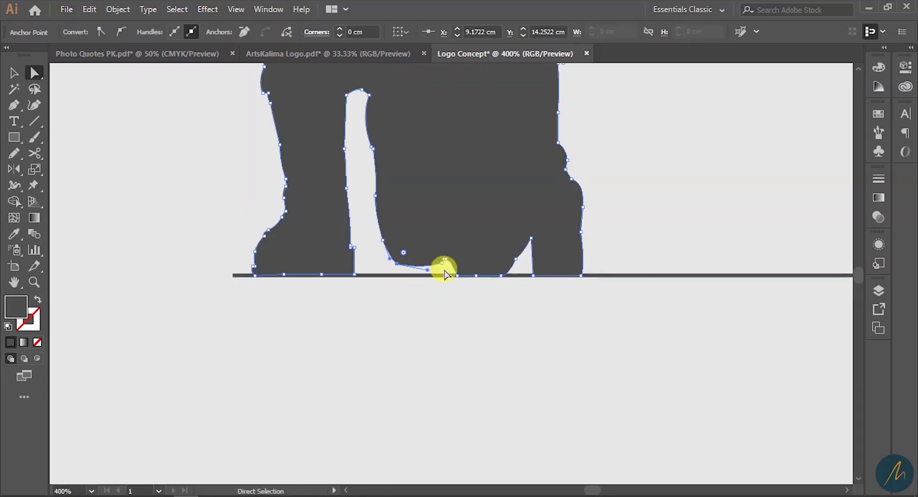
{"action": "left_click", "coordinate": [465, 289]}
{"action": "left_click", "coordinate": [478, 272]}
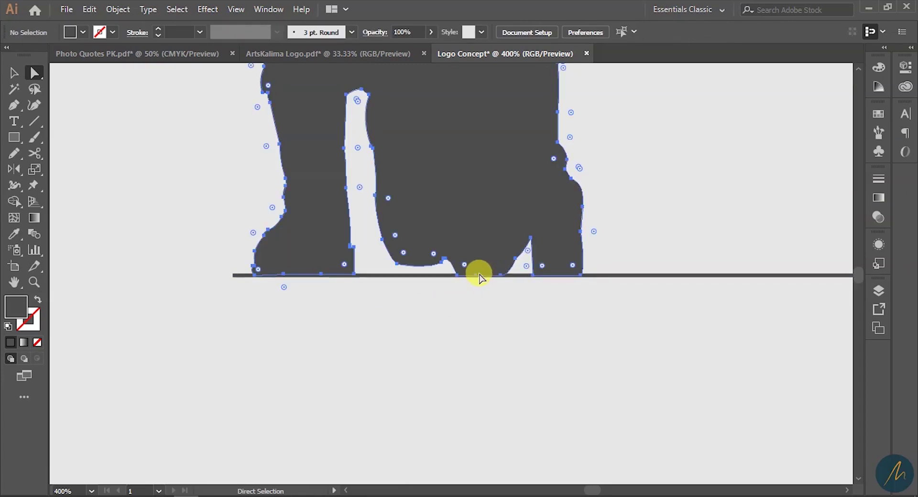
{"action": "key", "text": "v"}
{"action": "left_click", "coordinate": [593, 315]}
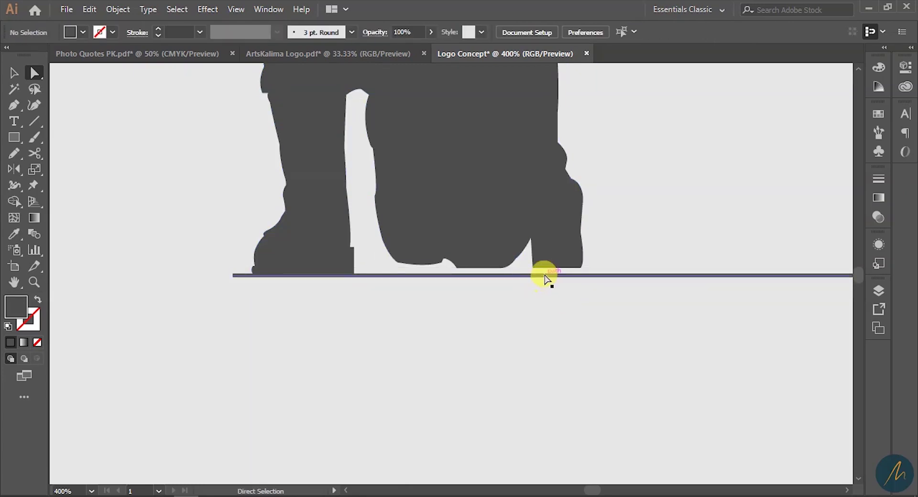
Step: Select the ground line and set its stroke weight to 3 pt
{"action": "key", "text": "v"}
{"action": "left_click_drag", "start_coordinate": [691, 334], "coordinate": [671, 363]}
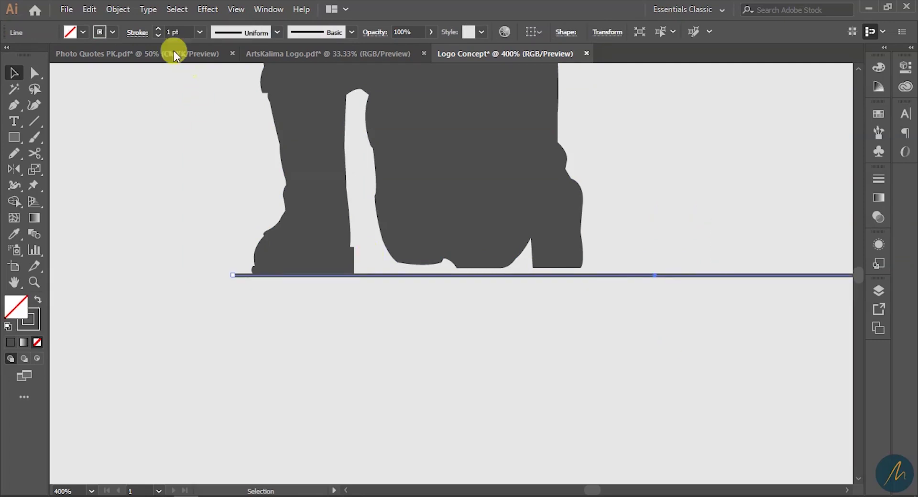
{"action": "left_click", "coordinate": [156, 32]}
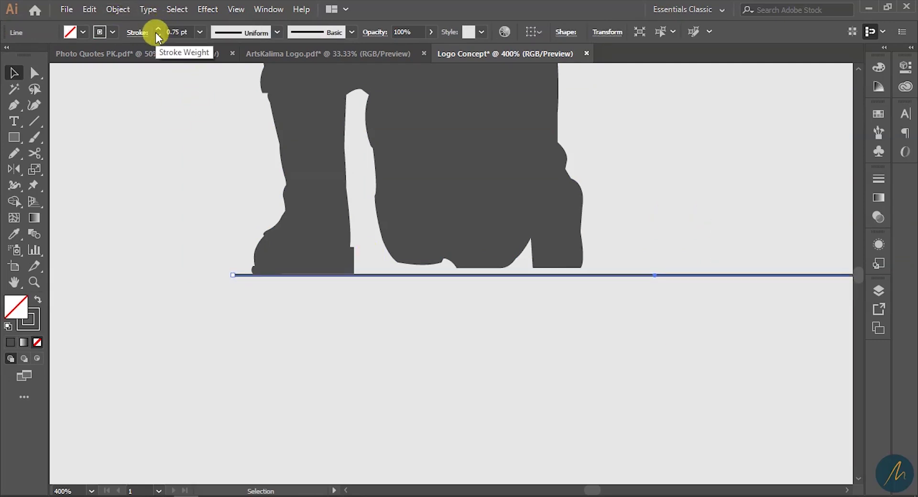
{"action": "left_click", "coordinate": [157, 30]}
{"action": "left_click", "coordinate": [157, 30]}
{"action": "left_click", "coordinate": [157, 29]}
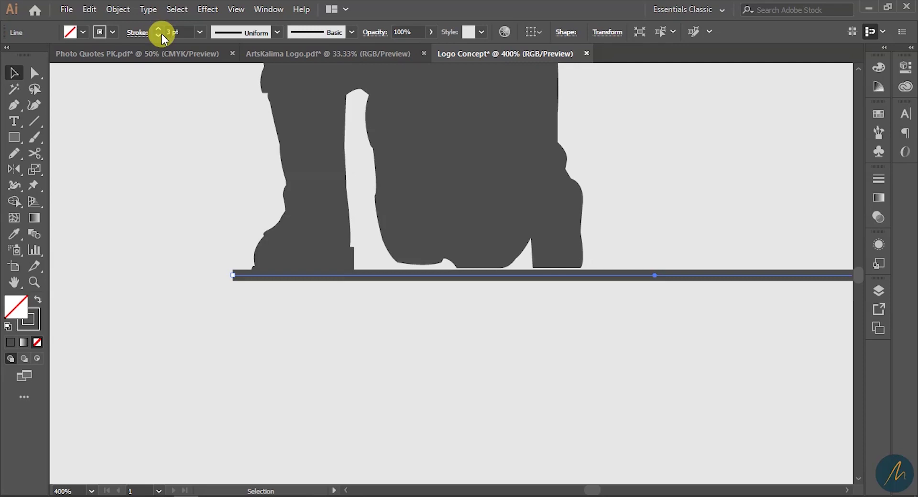
{"action": "left_click", "coordinate": [159, 36]}
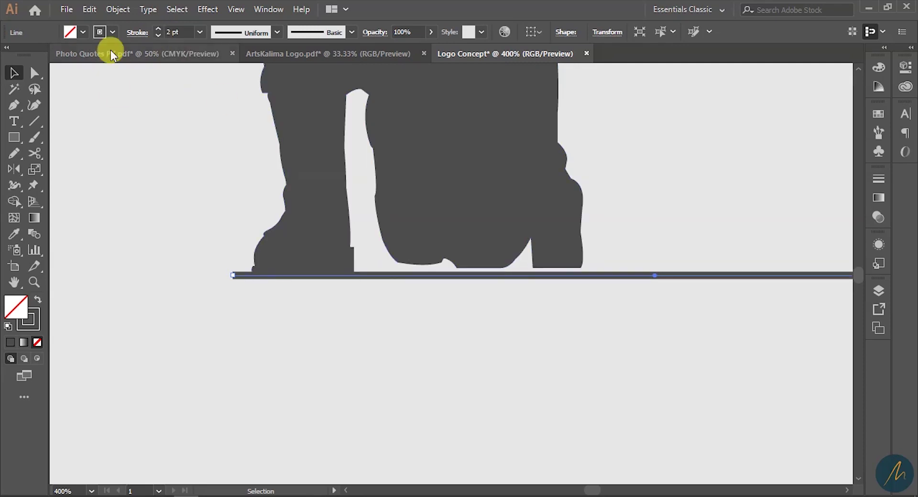
{"action": "left_click", "coordinate": [157, 29]}
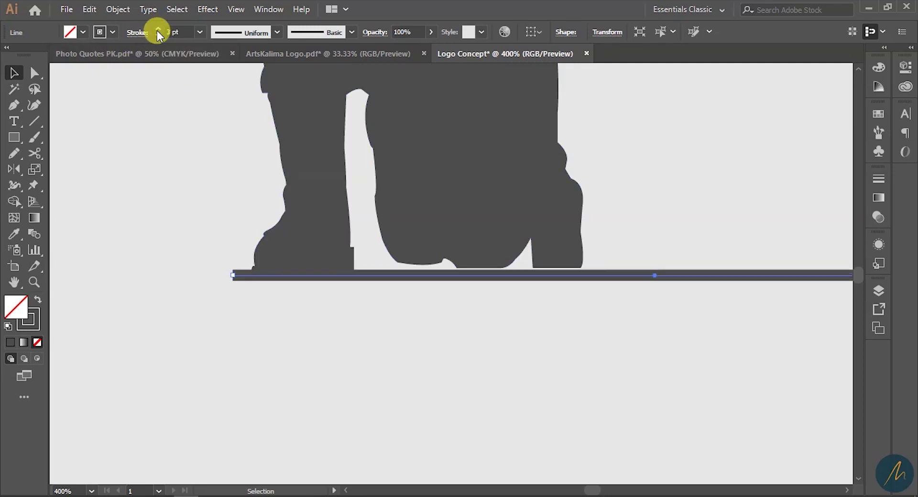
{"action": "left_click", "coordinate": [703, 238]}
Step: Lower the bottom anchor points of the knee and rifle-side foot into the thicker ground line, including the knee's middle point
{"action": "key", "text": "a"}
{"action": "left_click", "coordinate": [457, 268]}
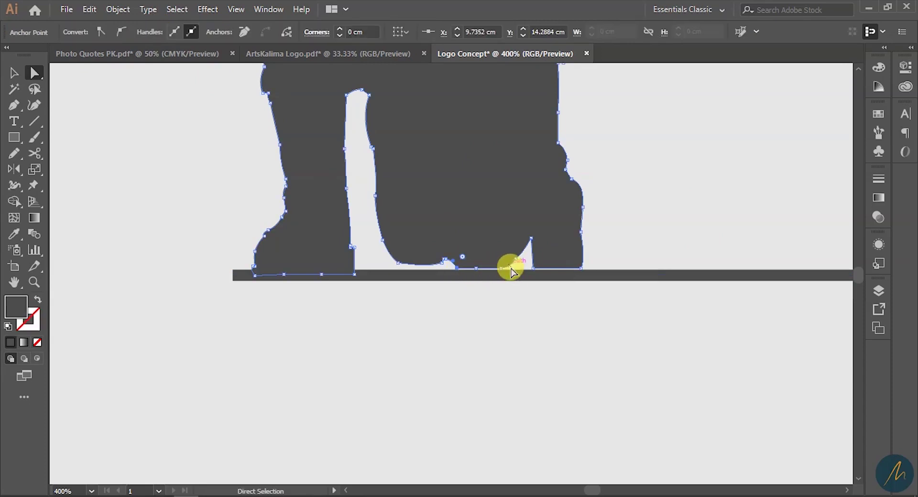
{"action": "left_click", "coordinate": [501, 269], "text": "shift"}
{"action": "left_click", "coordinate": [533, 268], "text": "shift"}
{"action": "left_click", "coordinate": [581, 269], "text": "shift"}
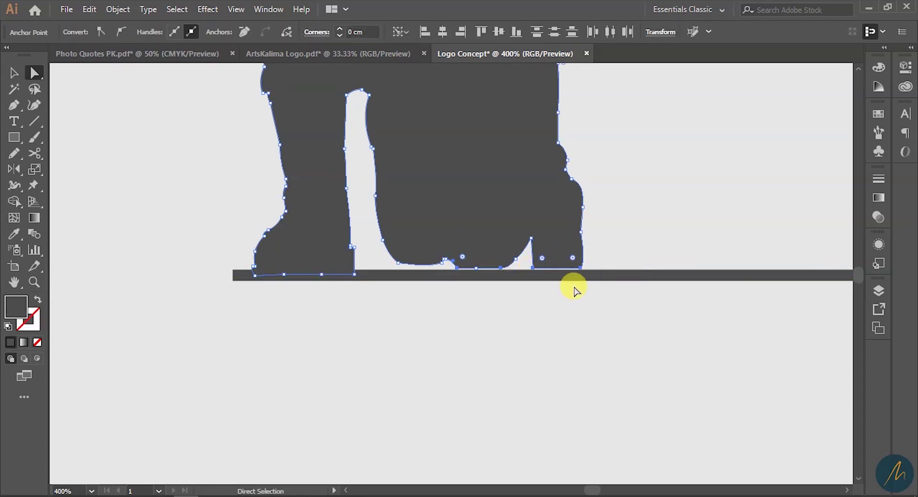
{"action": "left_click", "coordinate": [574, 305]}
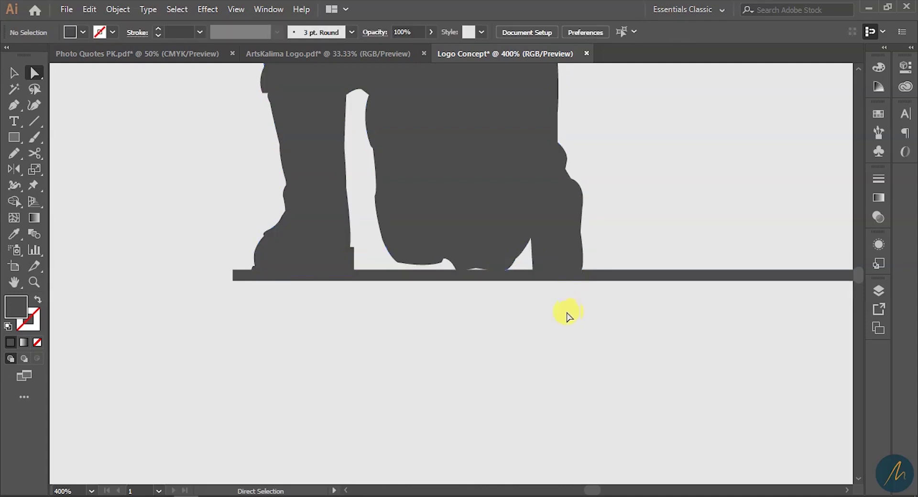
{"action": "left_click", "coordinate": [481, 271]}
{"action": "left_click", "coordinate": [477, 273]}
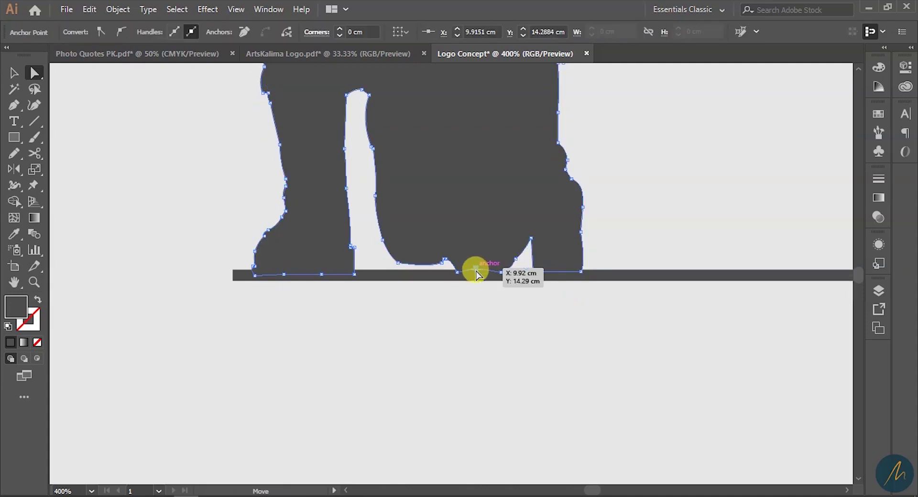
{"action": "left_click", "coordinate": [508, 303]}
Step: Examine the whole silhouette and its ground line on the artboard
{"action": "key", "text": "z"}
{"action": "left_click", "coordinate": [460, 270], "text": "alt"}
{"action": "left_click", "coordinate": [460, 269], "text": "alt"}
{"action": "left_click", "coordinate": [460, 270], "text": "alt"}
{"action": "left_click", "coordinate": [460, 270], "text": "alt"}
{"action": "left_click", "coordinate": [463, 317], "text": "alt"}
{"action": "left_click_drag", "start_coordinate": [540, 239], "coordinate": [515, 361]}
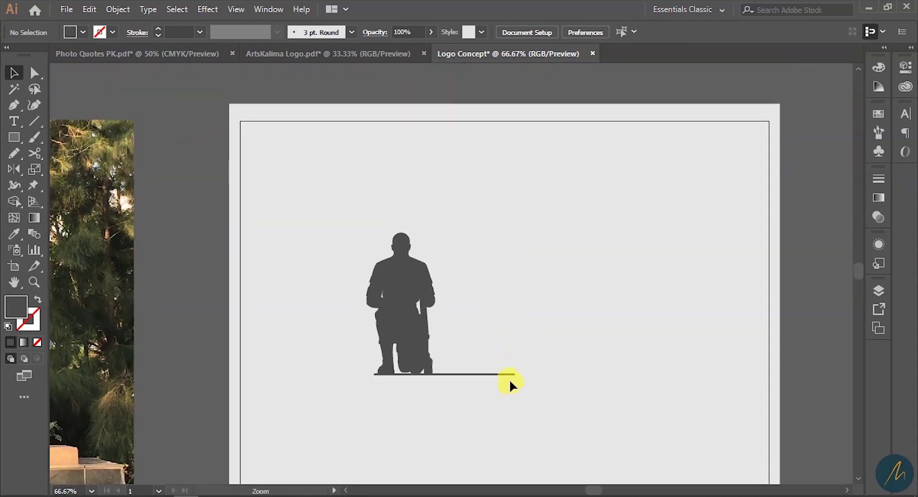
{"action": "left_click_drag", "start_coordinate": [538, 398], "coordinate": [536, 396]}
Step: Extend the ground line horizontally by moving its right end anchor point farther from the soldier
{"action": "key", "text": "a"}
{"action": "left_click", "coordinate": [478, 334]}
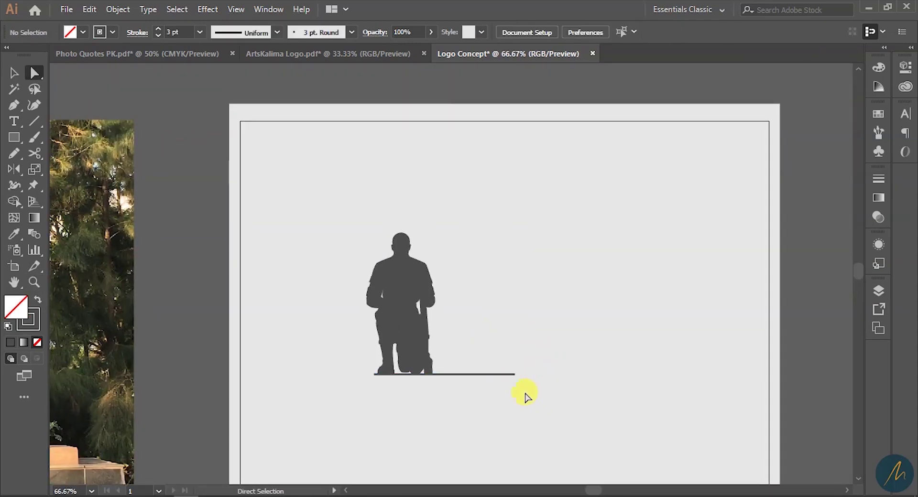
{"action": "key", "text": "z"}
{"action": "left_click", "coordinate": [472, 364]}
{"action": "left_click", "coordinate": [461, 351]}
{"action": "left_click_drag", "start_coordinate": [463, 229], "coordinate": [494, 293]}
{"action": "key", "text": "a"}
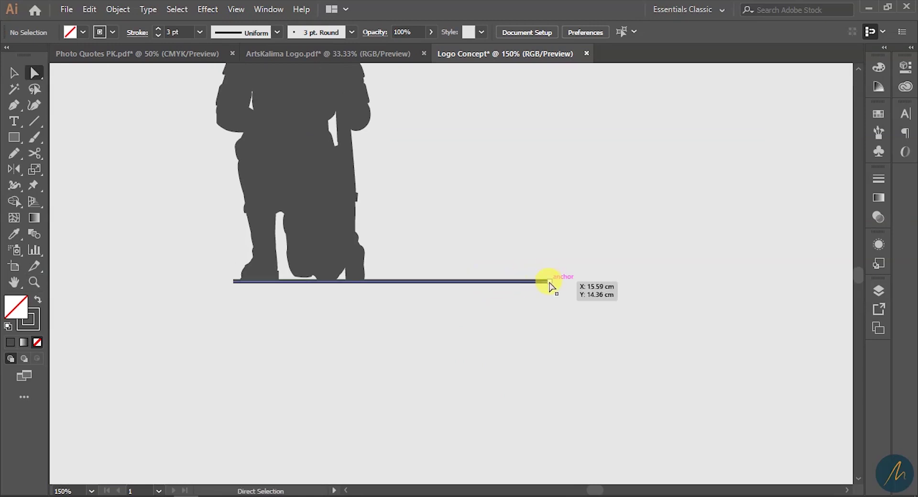
{"action": "left_click", "coordinate": [550, 283]}
{"action": "left_click_drag", "start_coordinate": [550, 282], "coordinate": [586, 280]}
{"action": "left_click", "coordinate": [599, 313]}
{"action": "key", "text": "z"}
{"action": "left_click", "coordinate": [418, 266], "text": "alt"}
{"action": "left_click", "coordinate": [416, 266], "text": "alt"}
{"action": "left_click", "coordinate": [418, 266], "text": "alt"}
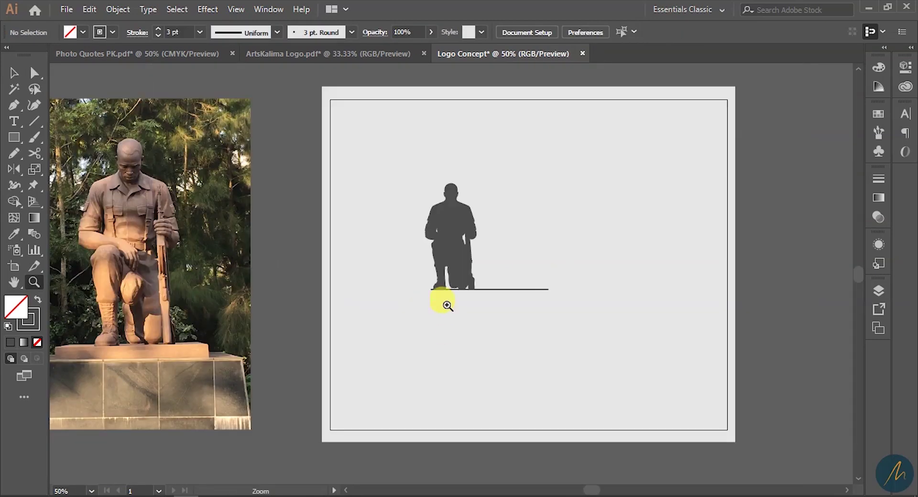
{"action": "left_click", "coordinate": [504, 317]}
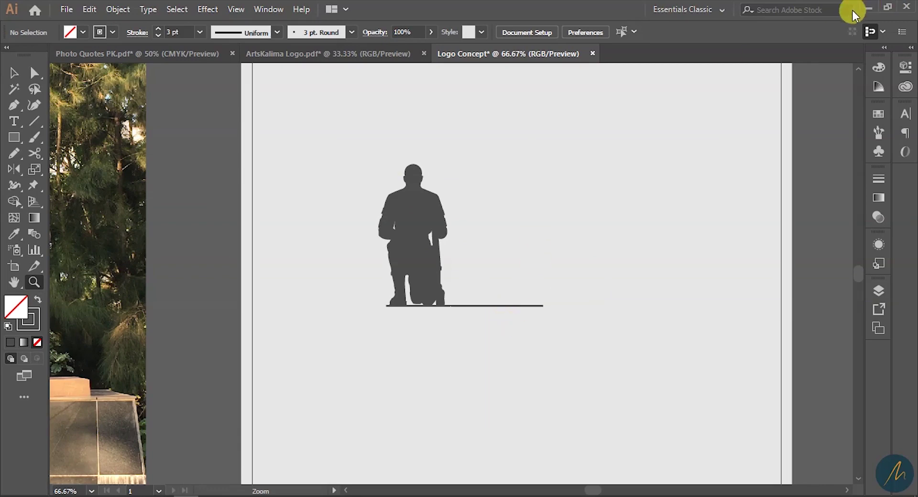
Step: Select the soldier silhouette together with its ground line and shift both slightly to the left on the artboard
{"action": "left_click", "coordinate": [521, 263], "text": "alt"}
{"action": "left_click", "coordinate": [430, 281]}
{"action": "left_click", "coordinate": [430, 281]}
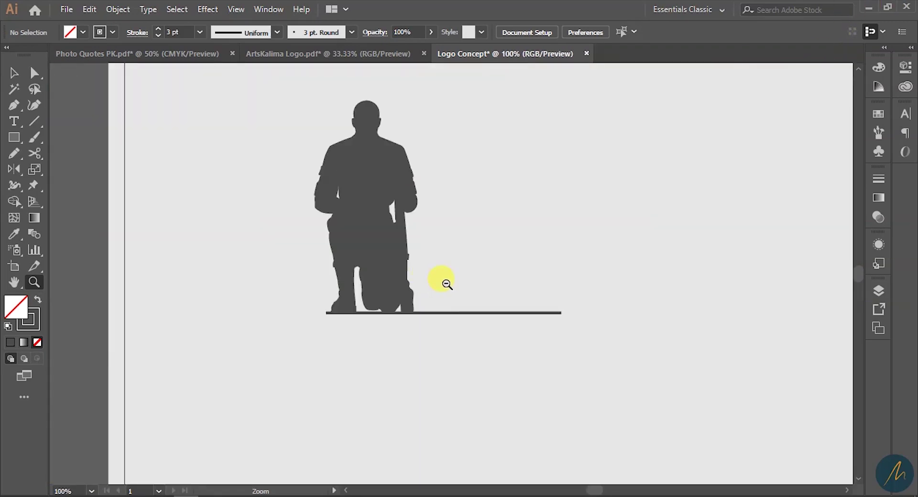
{"action": "left_click", "coordinate": [436, 282], "text": "alt"}
{"action": "left_click", "coordinate": [436, 282], "text": "alt"}
{"action": "key", "text": "v"}
{"action": "left_click_drag", "start_coordinate": [357, 169], "coordinate": [556, 353]}
{"action": "left_click_drag", "start_coordinate": [436, 289], "coordinate": [425, 283]}
{"action": "left_click", "coordinate": [649, 289]}
{"action": "key", "text": "z"}
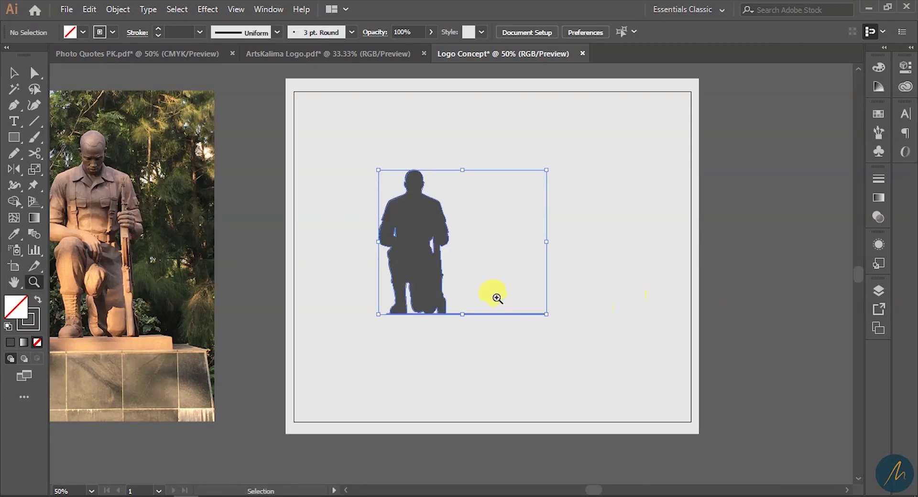
Step: Select the light gray background rectangle behind the silhouette and lock it
{"action": "left_click", "coordinate": [497, 299]}
{"action": "left_click_drag", "start_coordinate": [459, 226], "coordinate": [437, 300]}
{"action": "left_click", "coordinate": [427, 286]}
{"action": "left_click_drag", "start_coordinate": [497, 275], "coordinate": [484, 291]}
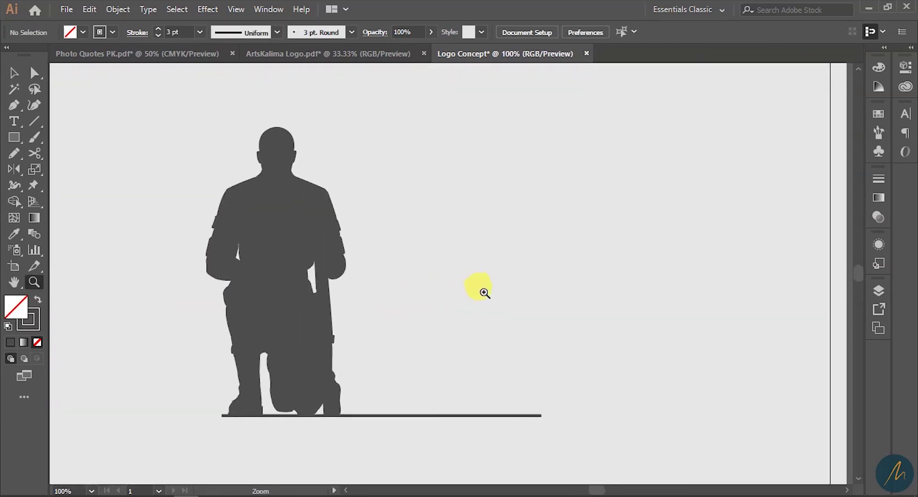
{"action": "left_click", "coordinate": [483, 307], "text": "alt"}
{"action": "scroll", "coordinate": [480, 353], "scroll_direction": "up", "scroll_amount": 2}
{"action": "key", "text": "v"}
{"action": "left_click", "coordinate": [523, 319], "text": "ctrl"}
{"action": "key", "text": "v"}
{"action": "left_click", "coordinate": [671, 233]}
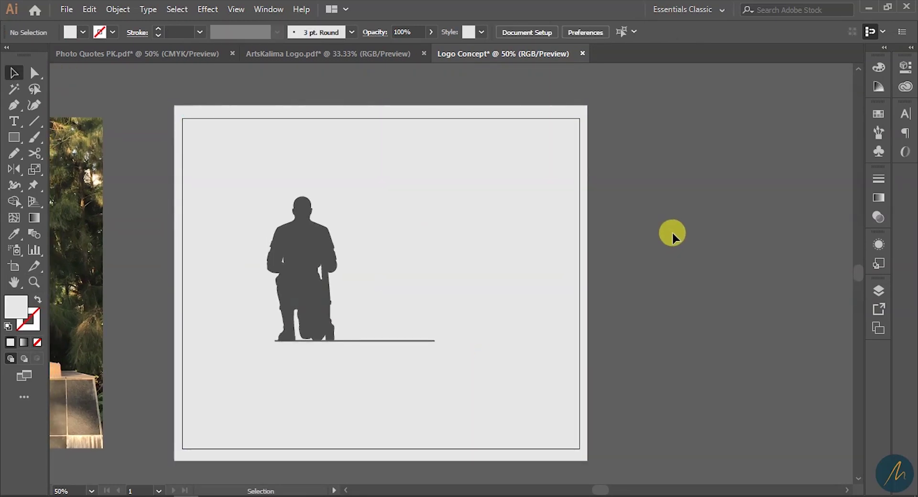
{"action": "left_click", "coordinate": [451, 197]}
{"action": "key", "text": "ctrl+2"}
Step: Compare the finished silhouette on the artboard with the original statue photo
{"action": "left_click", "coordinate": [452, 267]}
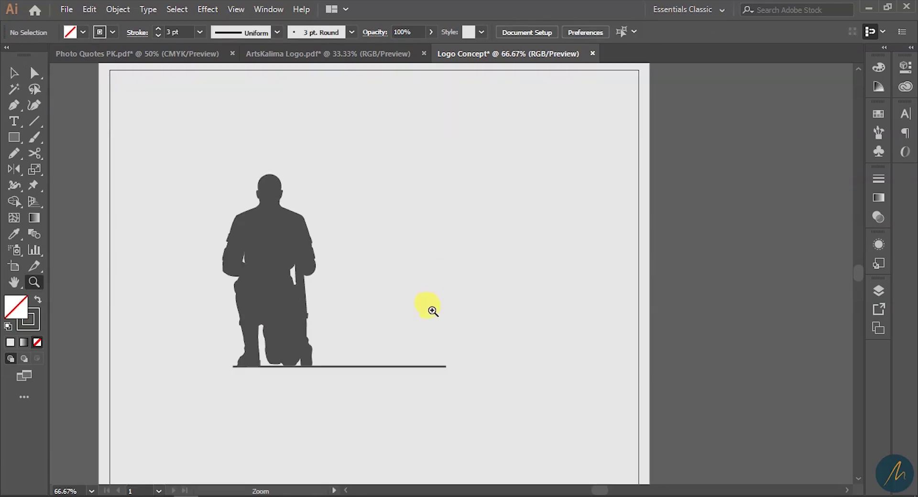
{"action": "left_click", "coordinate": [392, 302]}
{"action": "left_click", "coordinate": [386, 289], "text": "alt"}
{"action": "left_click", "coordinate": [384, 286], "text": "alt"}
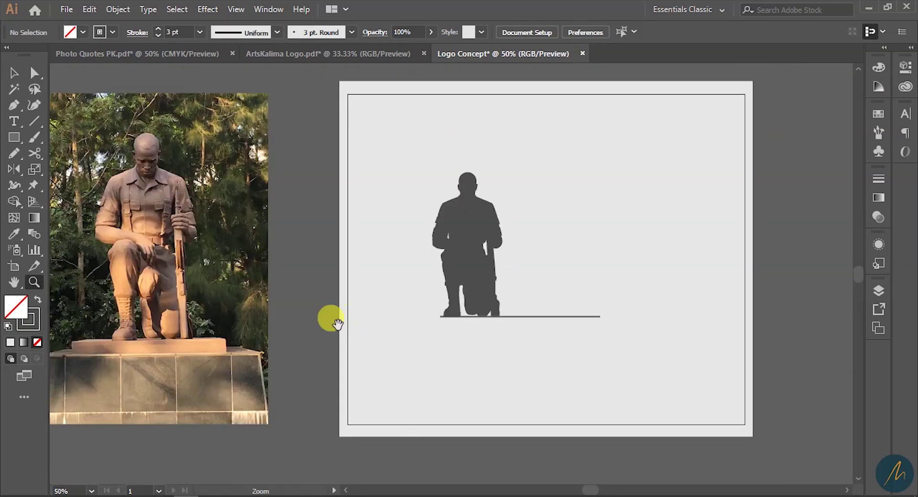
{"action": "left_click_drag", "start_coordinate": [342, 322], "coordinate": [501, 333]}
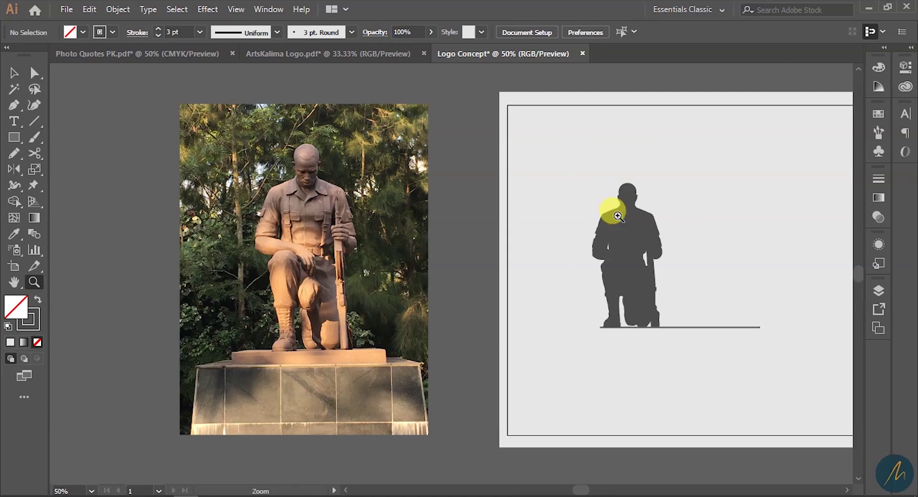
{"action": "left_click", "coordinate": [636, 249]}
{"action": "left_click", "coordinate": [638, 256]}
{"action": "scroll", "coordinate": [496, 307], "scroll_direction": "left", "scroll_amount": 3}
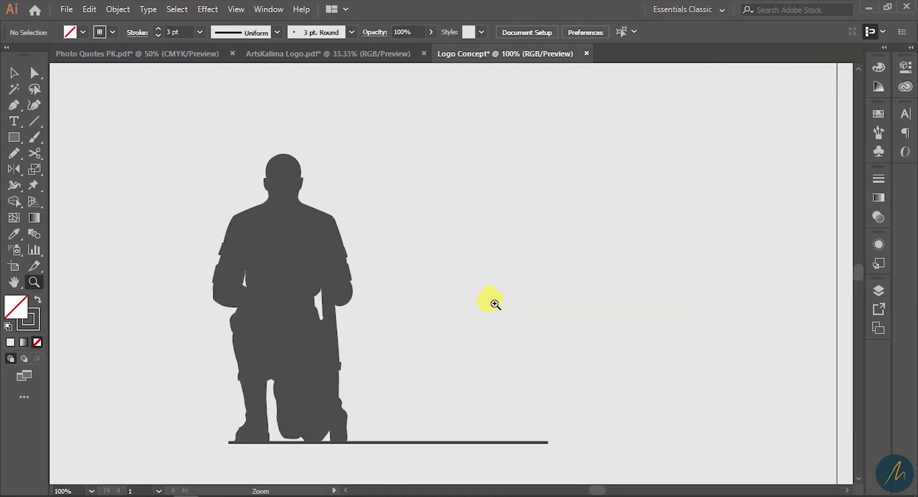
Step: Add the point text INKOTANYI CYANE in the empty space beside the soldier
{"action": "key", "text": "t"}
{"action": "left_click", "coordinate": [426, 282]}
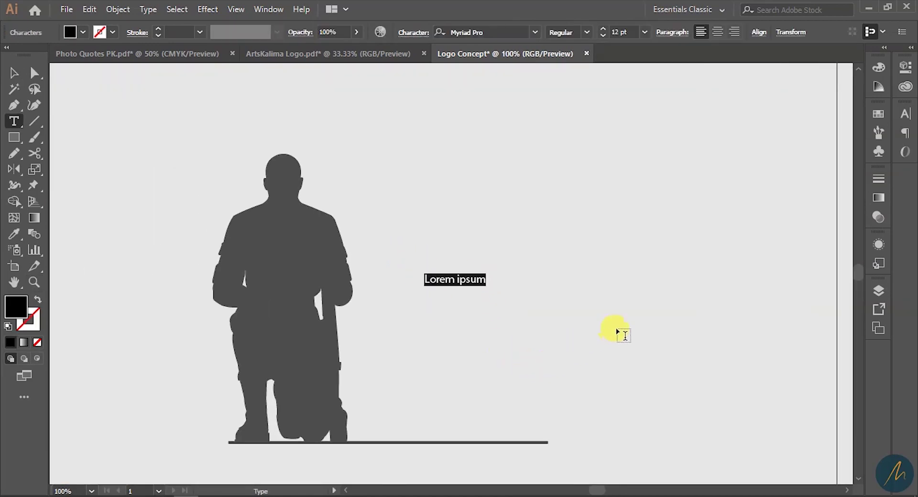
{"action": "type", "text": "INKOTANYI CYANE"}
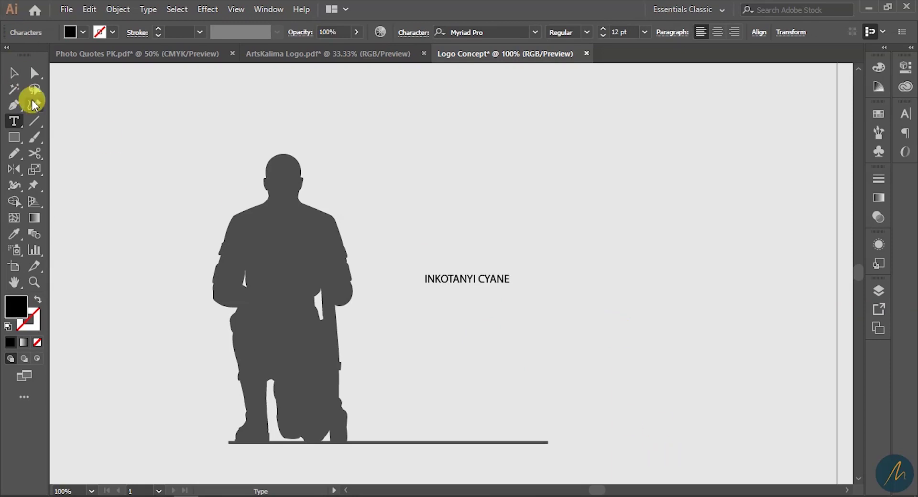
{"action": "left_click", "coordinate": [14, 73]}
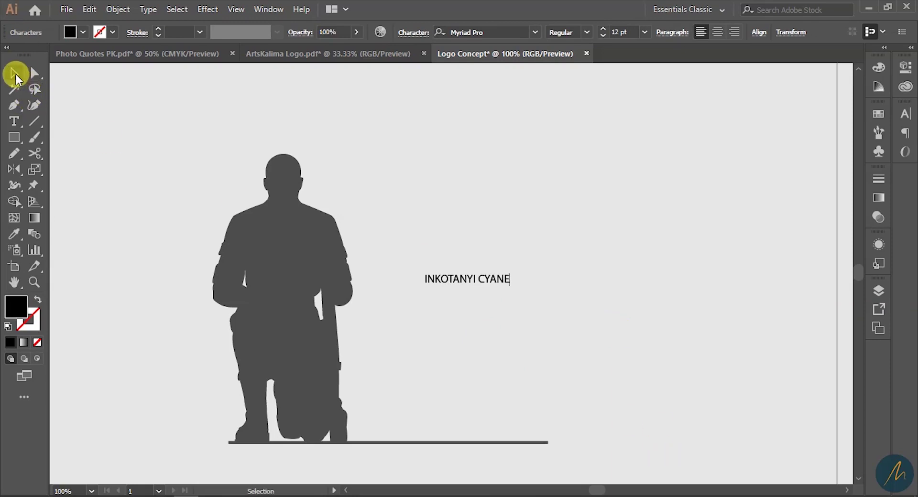
Step: Enlarge the INKOTANYI CYANE text to 42.52 pt and place it beside the soldier's legs, above the ground line
{"action": "left_click_drag", "start_coordinate": [505, 290], "coordinate": [591, 301]}
{"action": "left_click_drag", "start_coordinate": [477, 285], "coordinate": [498, 405]}
{"action": "left_click_drag", "start_coordinate": [614, 416], "coordinate": [659, 422]}
{"action": "left_click_drag", "start_coordinate": [570, 411], "coordinate": [573, 360]}
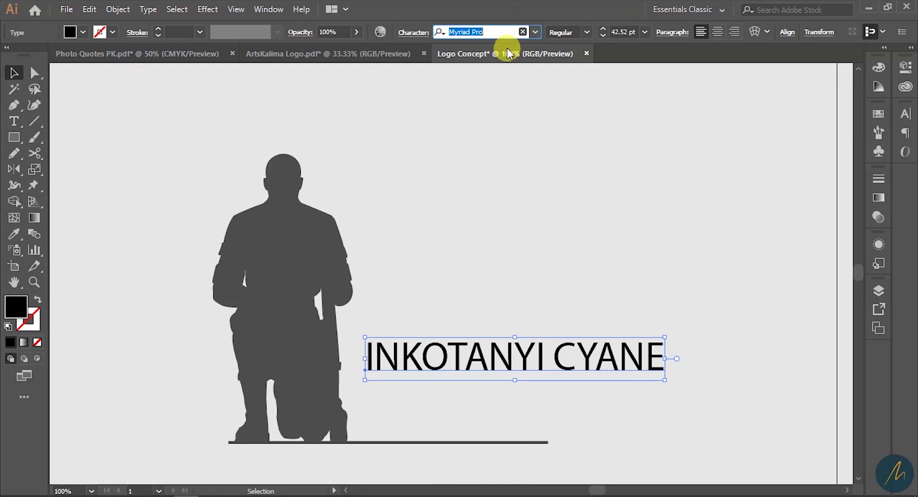
Step: Change the font of the INKOTANYI CYANE text to Evil Dead and select the space between its two words
{"action": "left_click", "coordinate": [535, 32]}
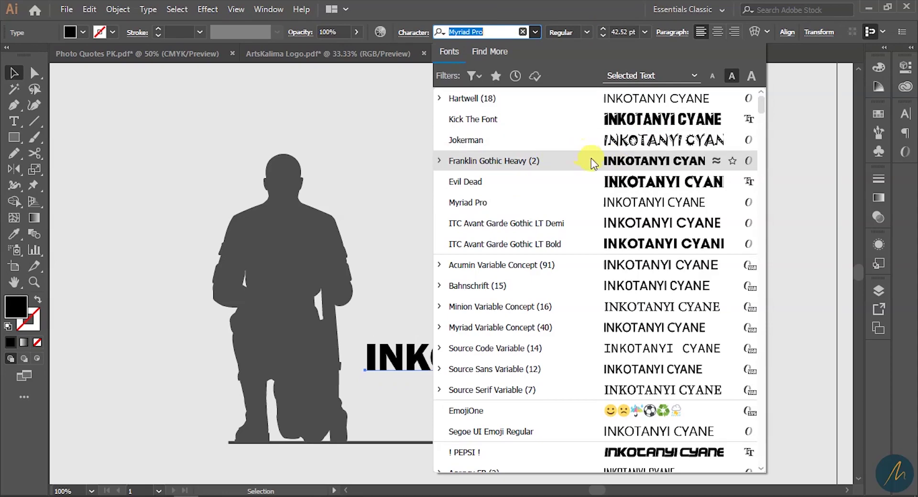
{"action": "left_click", "coordinate": [593, 181]}
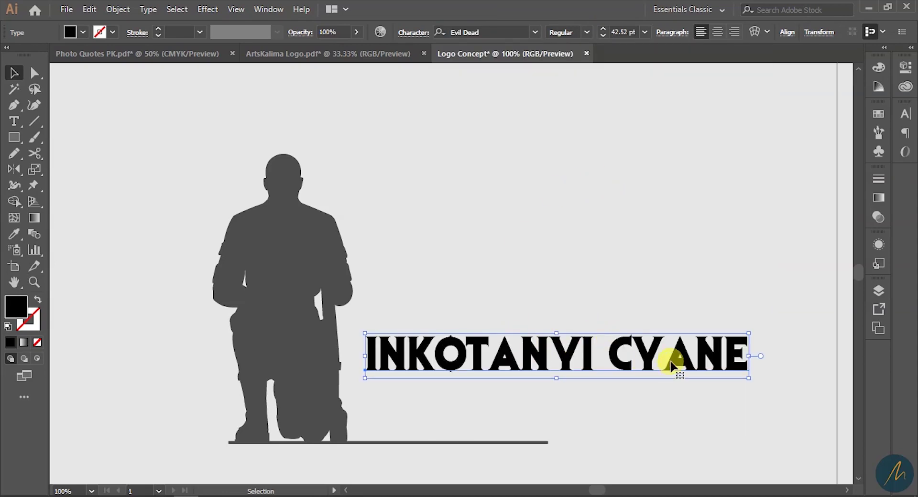
{"action": "double_click", "coordinate": [607, 351]}
{"action": "left_click_drag", "start_coordinate": [614, 351], "coordinate": [594, 343]}
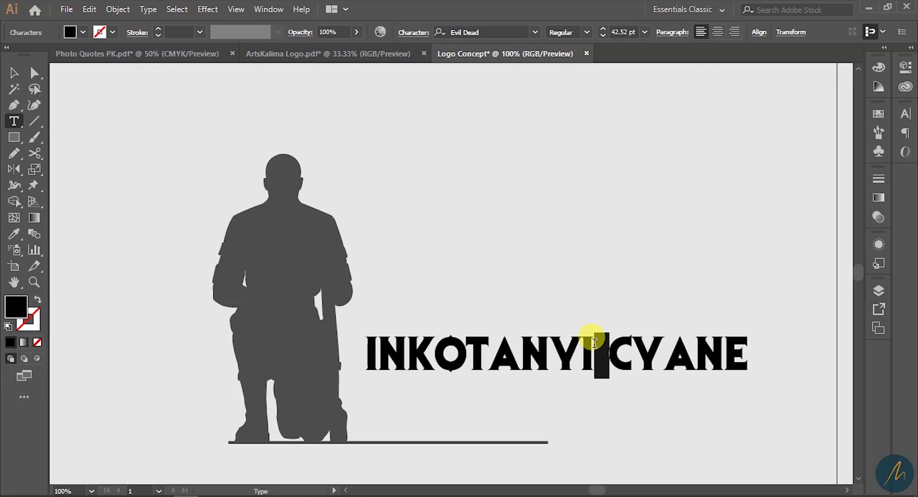
{"action": "left_click", "coordinate": [14, 73]}
Step: Move the INKOTANYI CYANE text directly beneath the ground line, with its start near the line's left end
{"action": "left_click_drag", "start_coordinate": [502, 290], "coordinate": [529, 196]}
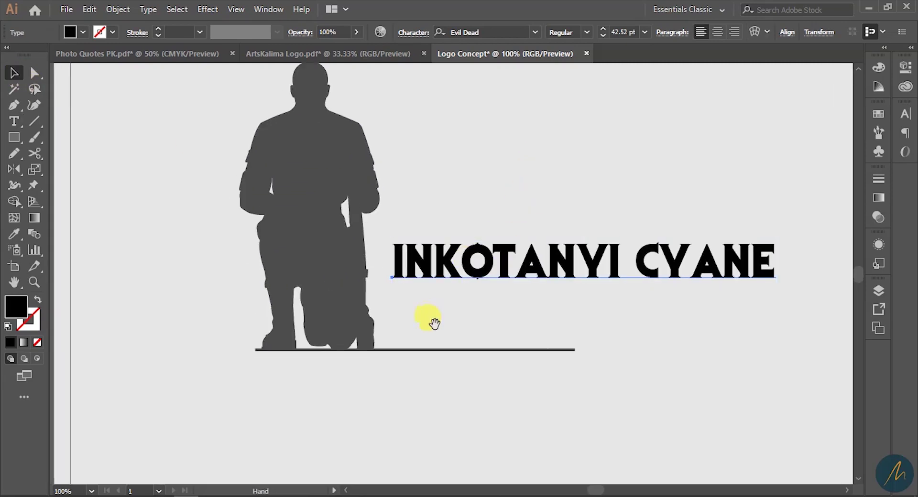
{"action": "left_click_drag", "start_coordinate": [434, 322], "coordinate": [444, 368]}
{"action": "left_click_drag", "start_coordinate": [341, 372], "coordinate": [481, 256]}
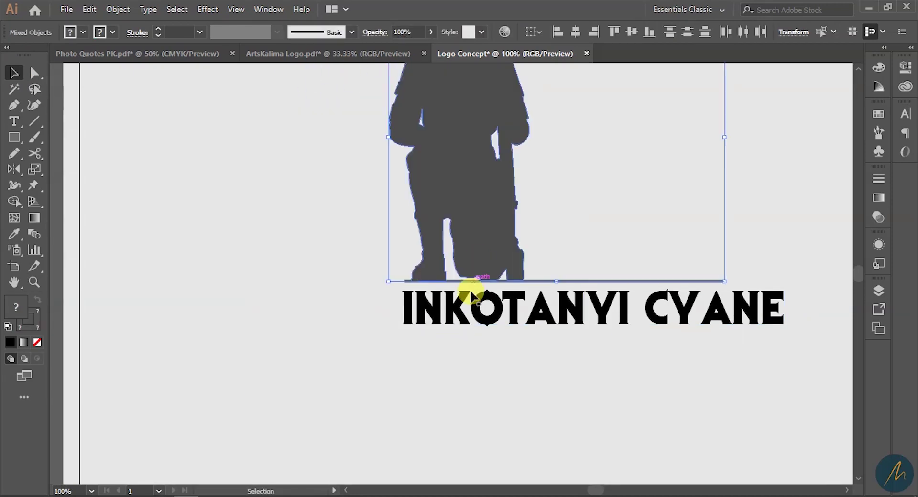
Step: Try scaling the silhouette, ground line and text down together and repositioning them on the artboard
{"action": "key", "text": "ctrl+minus"}
{"action": "left_click_drag", "start_coordinate": [647, 437], "coordinate": [262, 234]}
{"action": "left_click_drag", "start_coordinate": [361, 235], "coordinate": [271, 302]}
{"action": "left_click_drag", "start_coordinate": [390, 314], "coordinate": [417, 192]}
{"action": "left_click_drag", "start_coordinate": [354, 264], "coordinate": [384, 254]}
{"action": "left_click_drag", "start_coordinate": [616, 378], "coordinate": [421, 293]}
{"action": "left_click_drag", "start_coordinate": [583, 346], "coordinate": [531, 383]}
Step: Try scaling only the silhouette and ground line down, keeping the text at its size
{"action": "left_click_drag", "start_coordinate": [261, 109], "coordinate": [560, 309]}
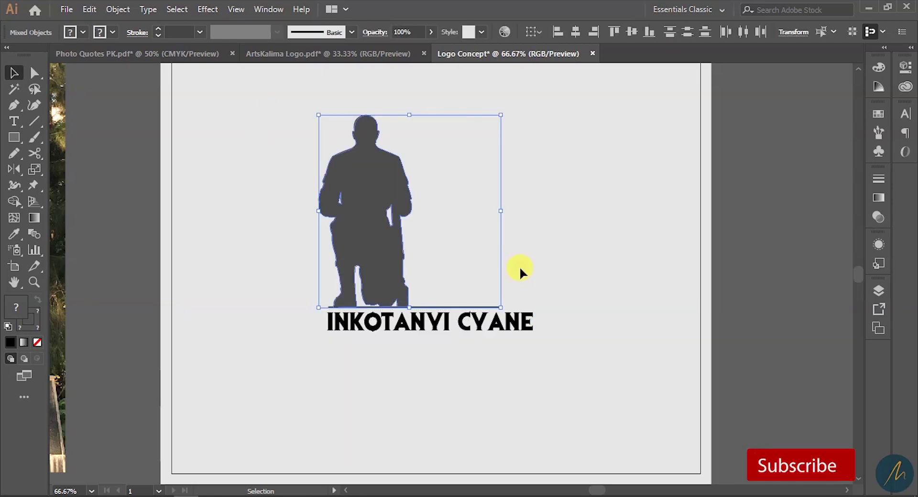
{"action": "left_click_drag", "start_coordinate": [498, 116], "coordinate": [477, 221]}
{"action": "left_click", "coordinate": [478, 224]}
Step: Set the stroke weight of the scaled ground line to 2 pt
{"action": "left_click", "coordinate": [399, 307], "text": "ctrl"}
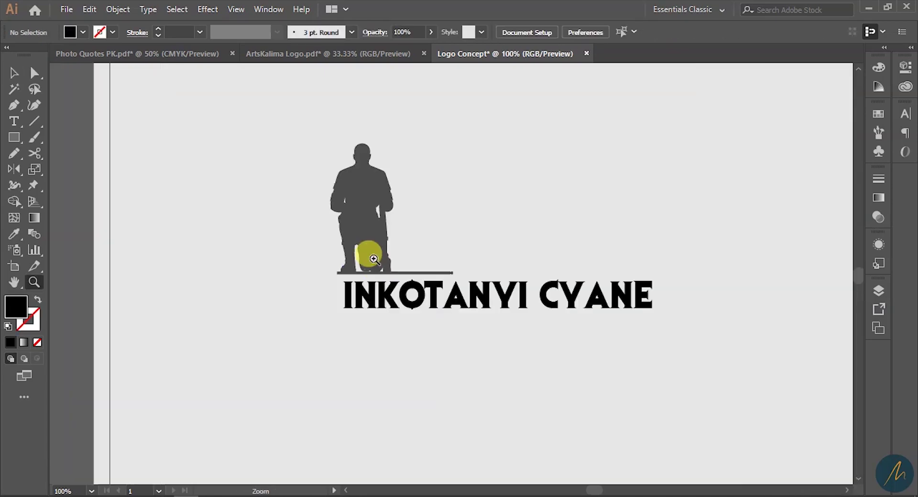
{"action": "left_click", "coordinate": [375, 259], "text": "ctrl"}
{"action": "left_click_drag", "start_coordinate": [536, 256], "coordinate": [359, 289]}
{"action": "left_click", "coordinate": [385, 329]}
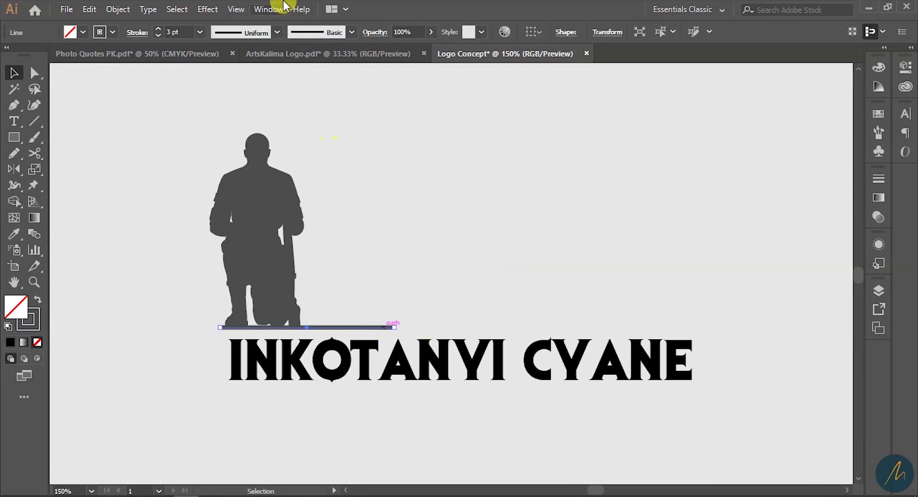
{"action": "left_click", "coordinate": [406, 272]}
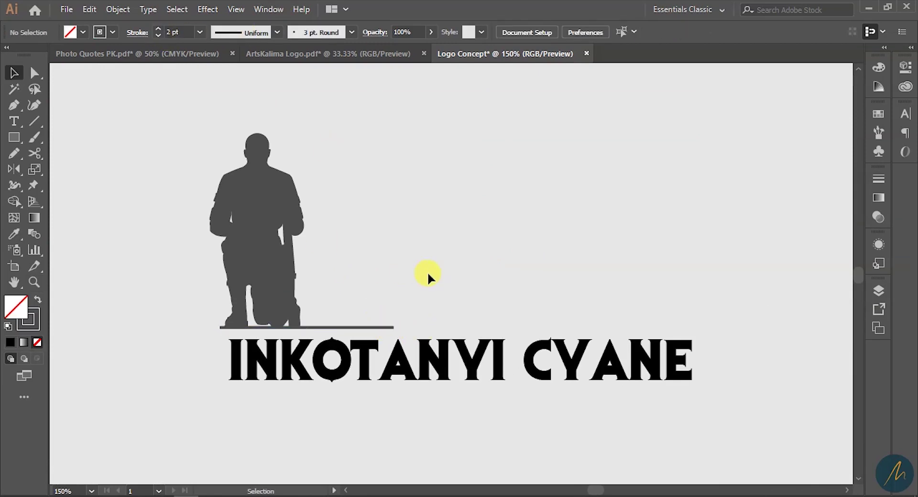
Step: Undo the stroke weight change and the scaling of the silhouette, ground line and text, and clear the selection
{"action": "key", "text": "z"}
{"action": "key", "text": "ctrl+z"}
{"action": "key", "text": "ctrl+z"}
{"action": "key", "text": "ctrl+z"}
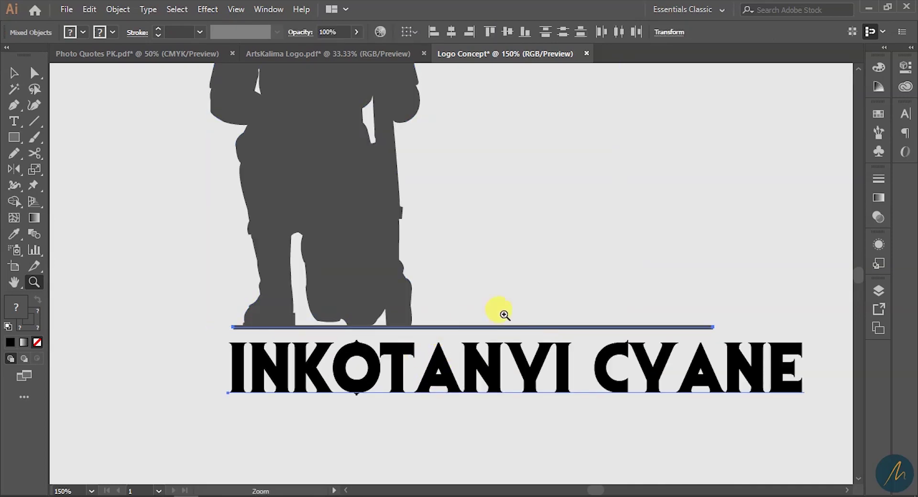
{"action": "key", "text": "v"}
{"action": "left_click", "coordinate": [545, 258]}
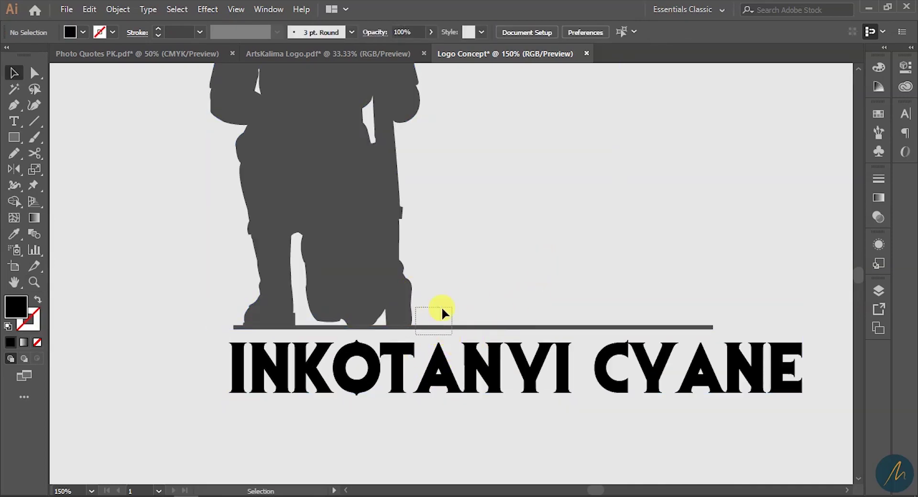
Step: Expand the ground line's stroke into a filled shape
{"action": "left_click_drag", "start_coordinate": [411, 310], "coordinate": [449, 306]}
{"action": "left_click", "coordinate": [118, 9]}
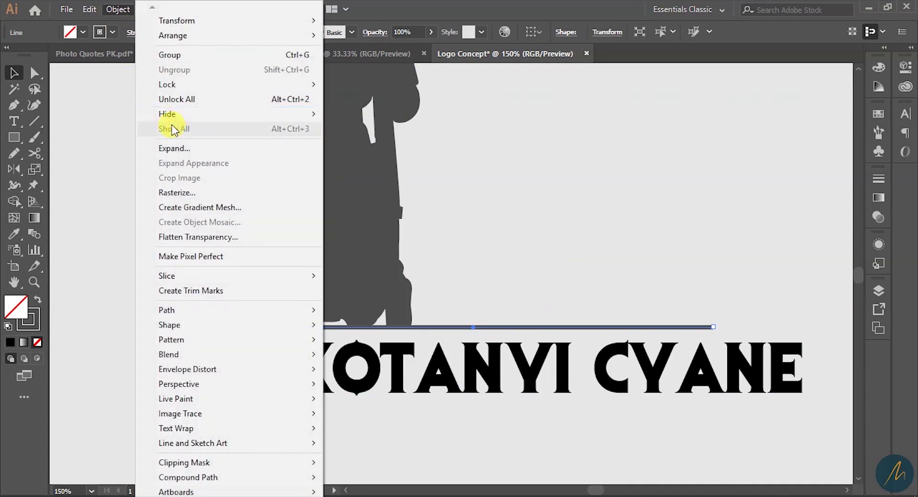
{"action": "left_click", "coordinate": [229, 149]}
{"action": "left_click", "coordinate": [545, 343]}
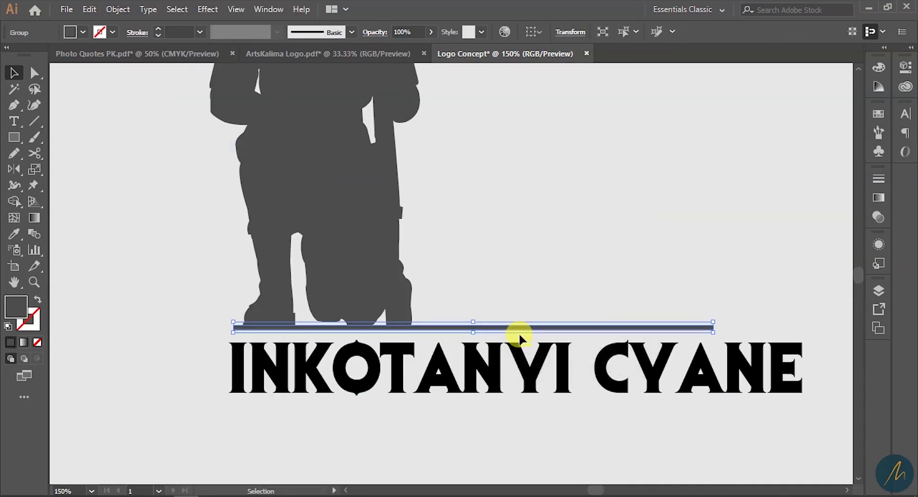
Step: Select the silhouette, expanded ground line and text and scale them down together proportionally
{"action": "left_click_drag", "start_coordinate": [179, 209], "coordinate": [415, 331]}
{"action": "left_click_drag", "start_coordinate": [551, 308], "coordinate": [523, 304]}
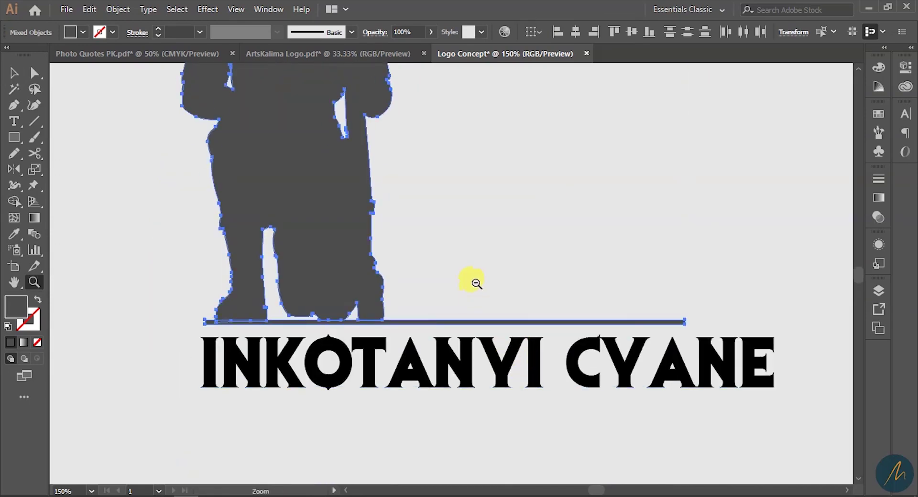
{"action": "left_click", "coordinate": [475, 283], "text": "ctrl+alt"}
{"action": "left_click", "coordinate": [473, 277], "text": "ctrl+alt"}
{"action": "left_click_drag", "start_coordinate": [474, 276], "coordinate": [476, 372]}
{"action": "left_click", "coordinate": [479, 392], "text": "shift"}
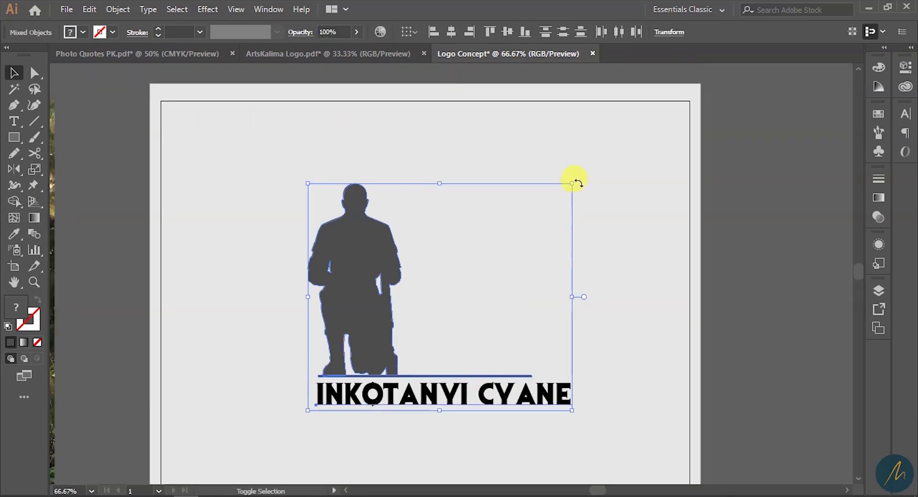
{"action": "left_click_drag", "start_coordinate": [572, 185], "coordinate": [452, 287]}
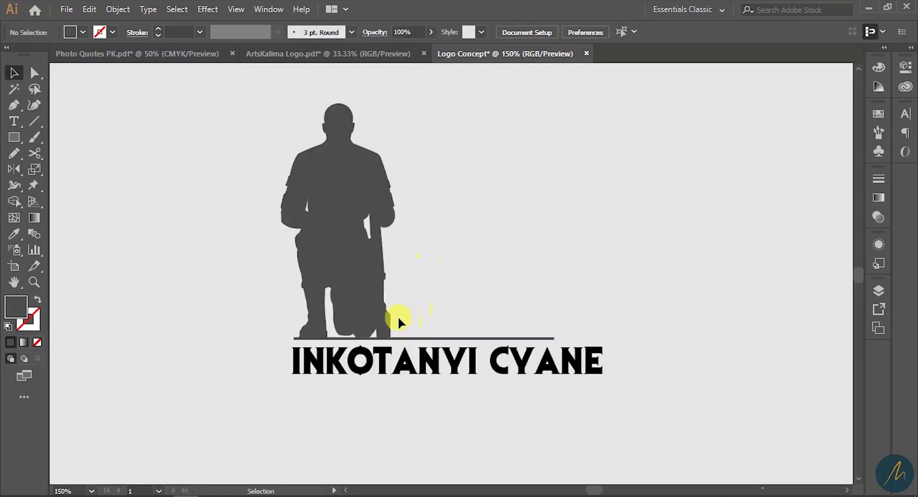
{"action": "left_click", "coordinate": [336, 274]}
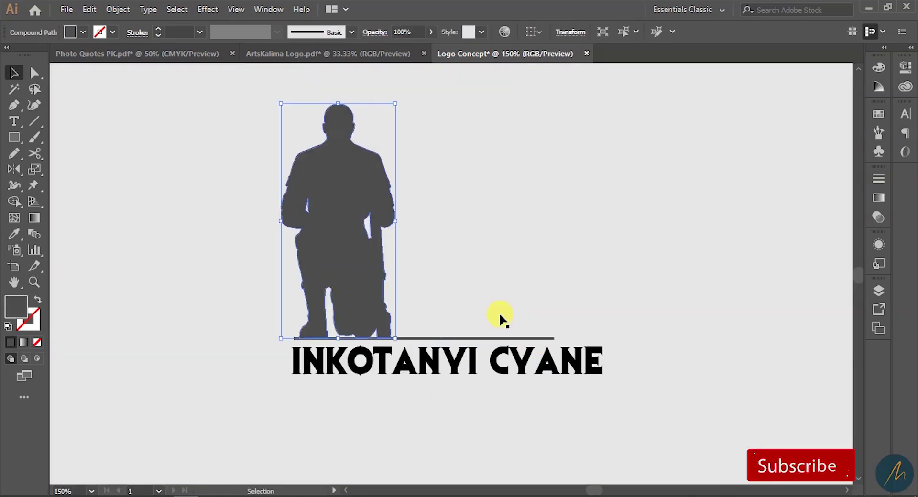
{"action": "left_click", "coordinate": [474, 314]}
Step: Stretch the expanded ground line horizontally until it ends flush with the last letter of the text
{"action": "key", "text": "z"}
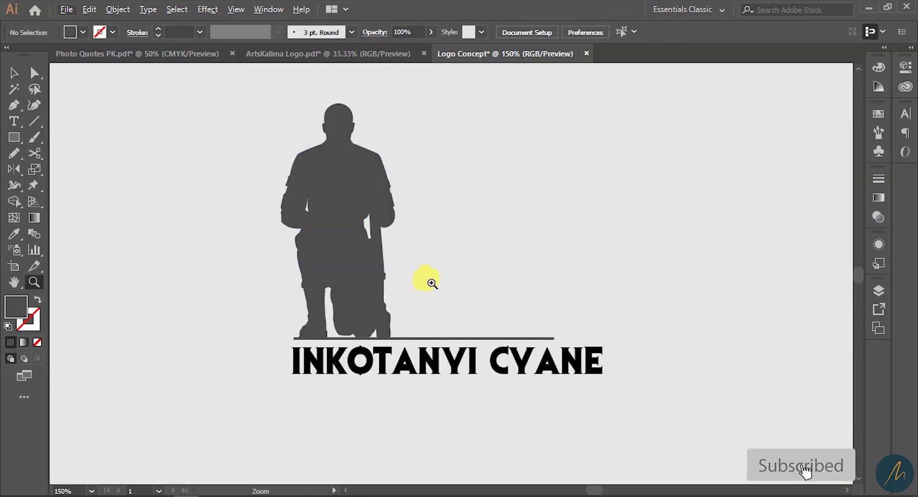
{"action": "left_click", "coordinate": [432, 284]}
{"action": "left_click", "coordinate": [437, 279], "text": "alt"}
{"action": "left_click_drag", "start_coordinate": [509, 308], "coordinate": [453, 378]}
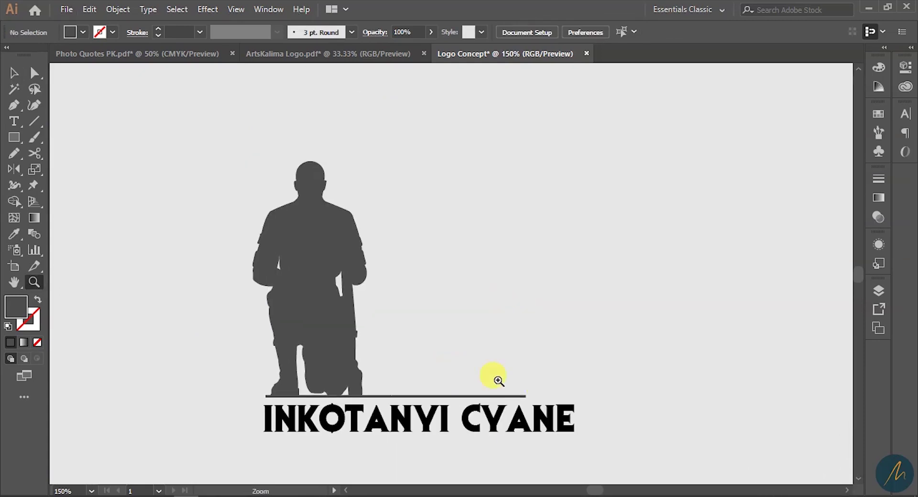
{"action": "key", "text": "v"}
{"action": "left_click", "coordinate": [525, 397]}
{"action": "key", "text": "z"}
{"action": "left_click", "coordinate": [500, 358]}
{"action": "left_click", "coordinate": [504, 358]}
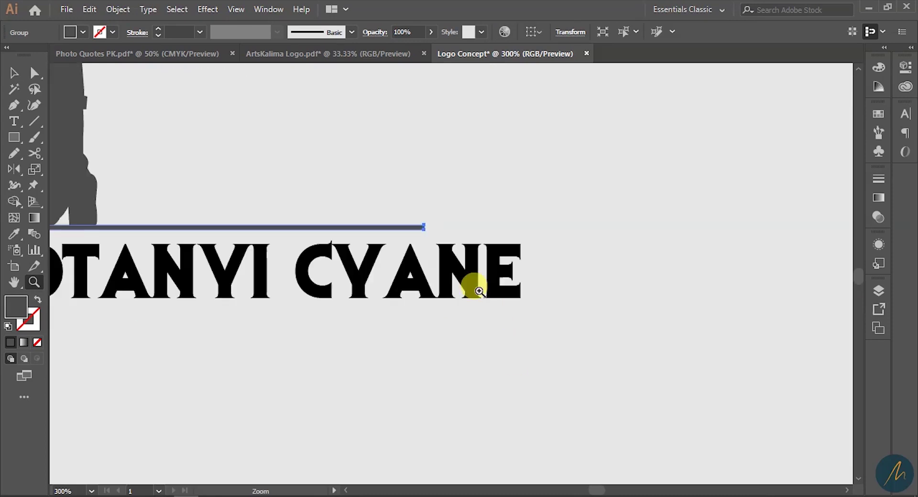
{"action": "left_click", "coordinate": [479, 291]}
{"action": "key", "text": "v"}
{"action": "left_click_drag", "start_coordinate": [381, 186], "coordinate": [508, 189]}
{"action": "left_click", "coordinate": [560, 186]}
{"action": "key", "text": "z"}
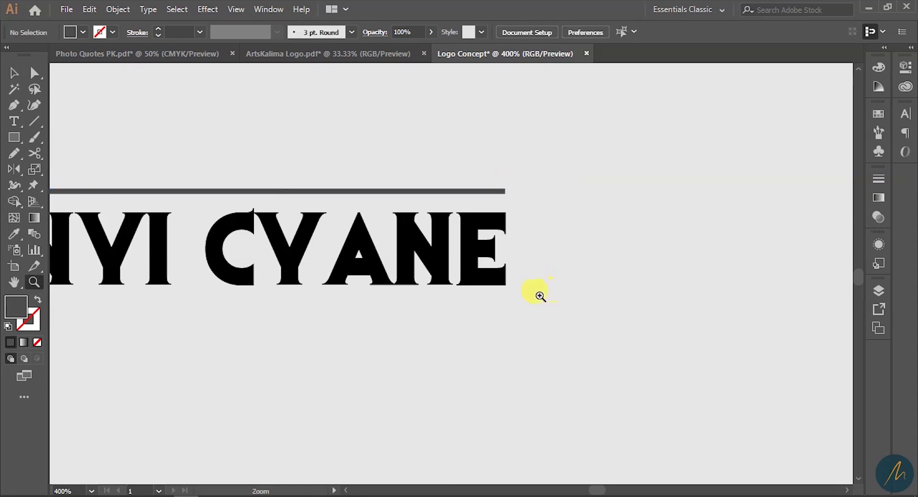
{"action": "left_click", "coordinate": [435, 274], "text": "alt"}
{"action": "left_click", "coordinate": [435, 274], "text": "alt"}
{"action": "left_click_drag", "start_coordinate": [354, 283], "coordinate": [462, 307]}
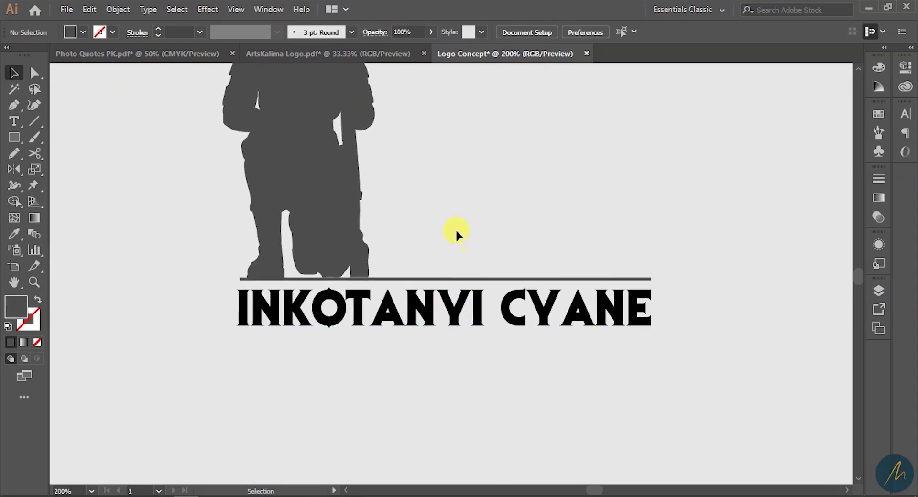
{"action": "left_click", "coordinate": [431, 297], "text": "alt"}
{"action": "left_click_drag", "start_coordinate": [521, 201], "coordinate": [450, 328]}
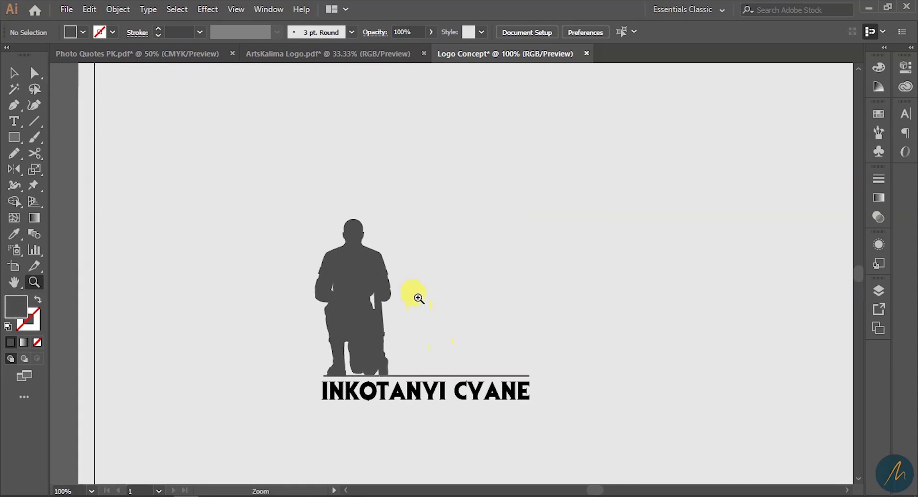
Step: Try moving the title text up over the ground line, and undo the move
{"action": "left_click_drag", "start_coordinate": [418, 299], "coordinate": [456, 357]}
{"action": "key", "text": "v"}
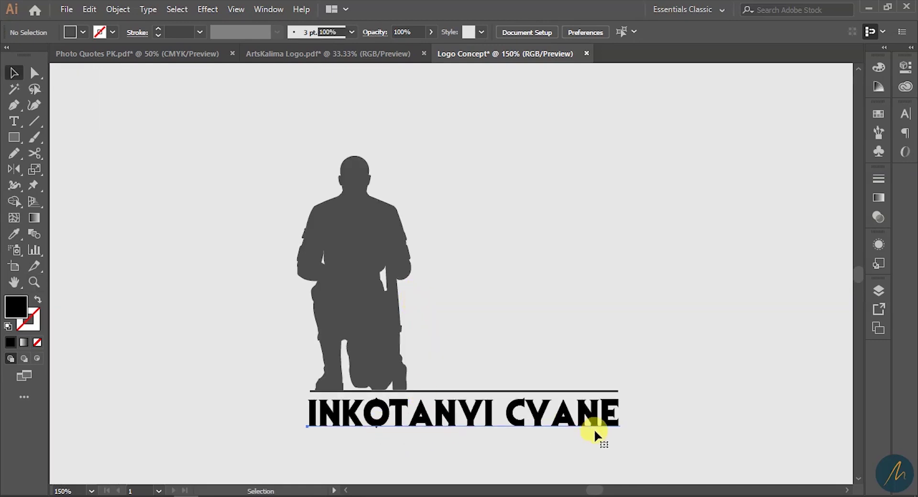
{"action": "left_click", "coordinate": [594, 429]}
{"action": "left_click_drag", "start_coordinate": [473, 421], "coordinate": [580, 380]}
{"action": "key", "text": "ctrl+z"}
{"action": "left_click", "coordinate": [632, 299]}
Step: Select the silhouette, ground line and title together and enlarge them proportionally near the middle of the artboard
{"action": "key", "text": "z"}
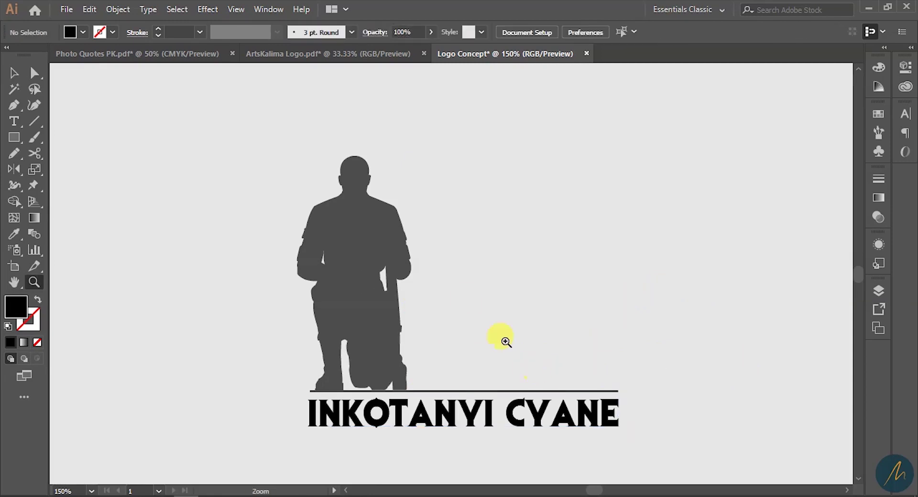
{"action": "left_click", "coordinate": [495, 342], "text": "alt"}
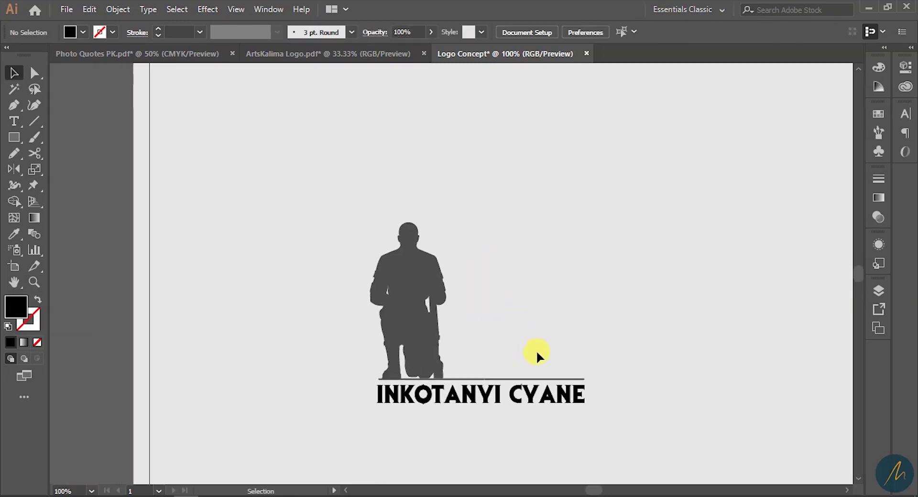
{"action": "left_click", "coordinate": [487, 344], "text": "alt"}
{"action": "key", "text": "v"}
{"action": "left_click_drag", "start_coordinate": [268, 141], "coordinate": [574, 310]}
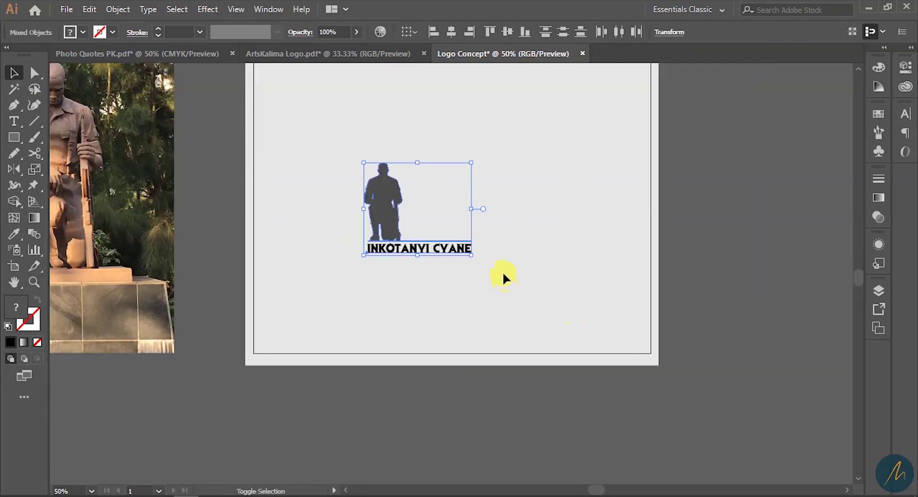
{"action": "left_click_drag", "start_coordinate": [472, 256], "coordinate": [481, 204]}
{"action": "left_click_drag", "start_coordinate": [483, 295], "coordinate": [461, 315]}
{"action": "left_click_drag", "start_coordinate": [511, 330], "coordinate": [525, 342]}
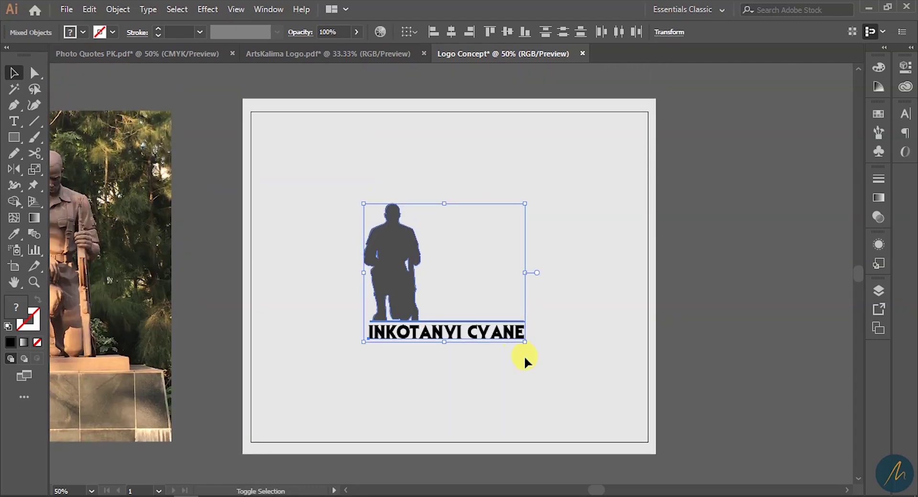
Step: Switch to Notepad, copy the dark blue hex code 0A191E from the color list, and return to Illustrator
{"action": "key", "text": "alt+Tab"}
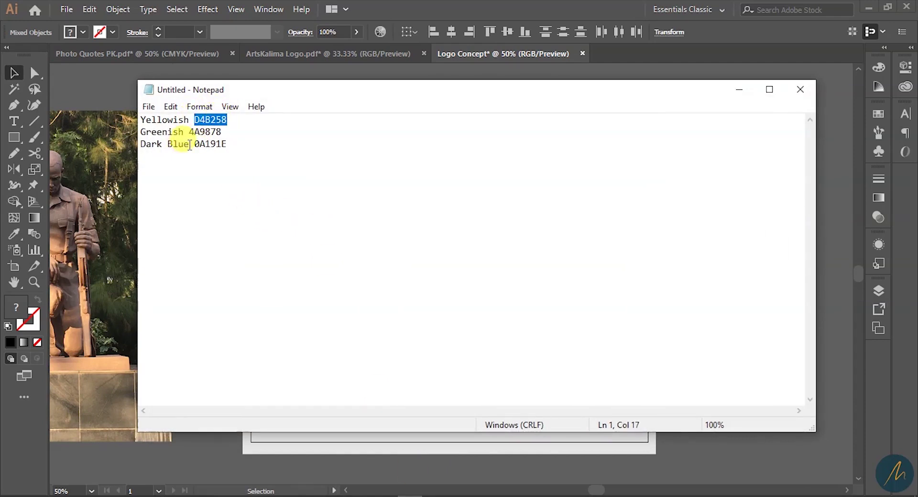
{"action": "left_click_drag", "start_coordinate": [195, 145], "coordinate": [229, 145]}
{"action": "key", "text": "ctrl+c"}
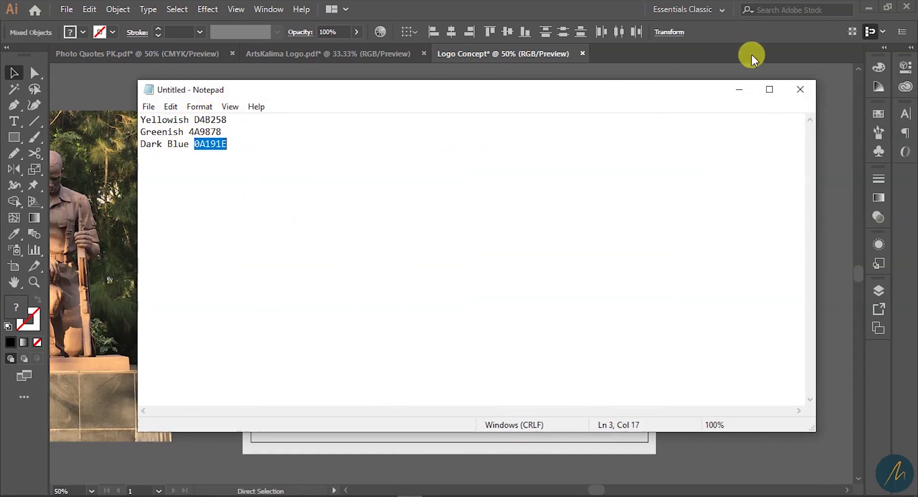
{"action": "left_click", "coordinate": [739, 90]}
Step: Clear the logo selection and unlock the light gray background rectangle
{"action": "left_click", "coordinate": [549, 358]}
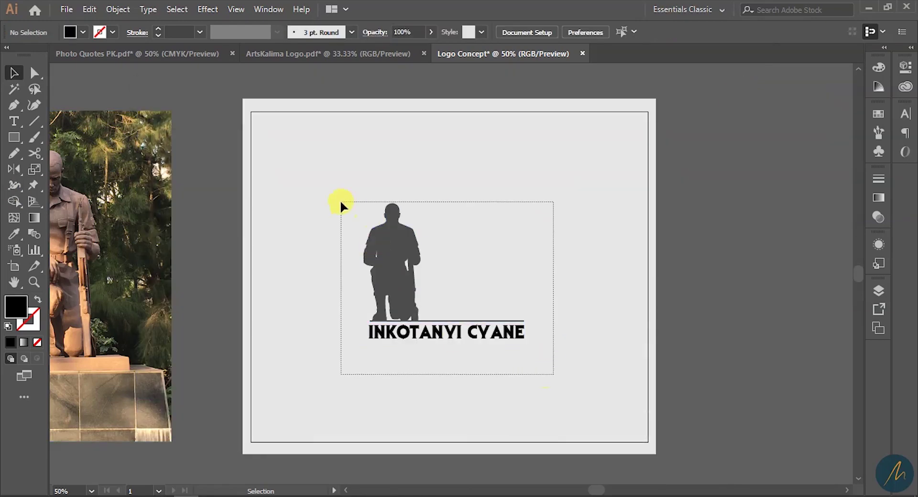
{"action": "left_click_drag", "start_coordinate": [341, 202], "coordinate": [341, 202]}
{"action": "key", "text": "z"}
{"action": "left_click", "coordinate": [432, 285]}
{"action": "left_click_drag", "start_coordinate": [525, 278], "coordinate": [499, 336]}
{"action": "key", "text": "v"}
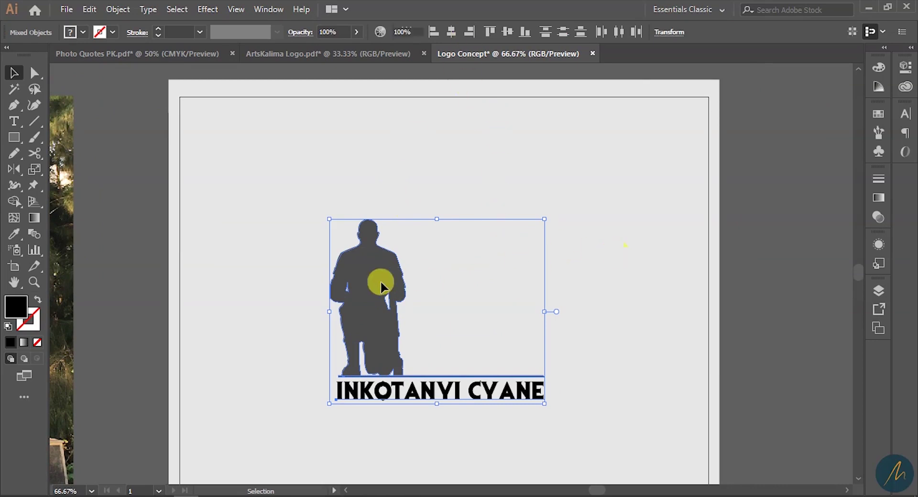
{"action": "left_click", "coordinate": [229, 133]}
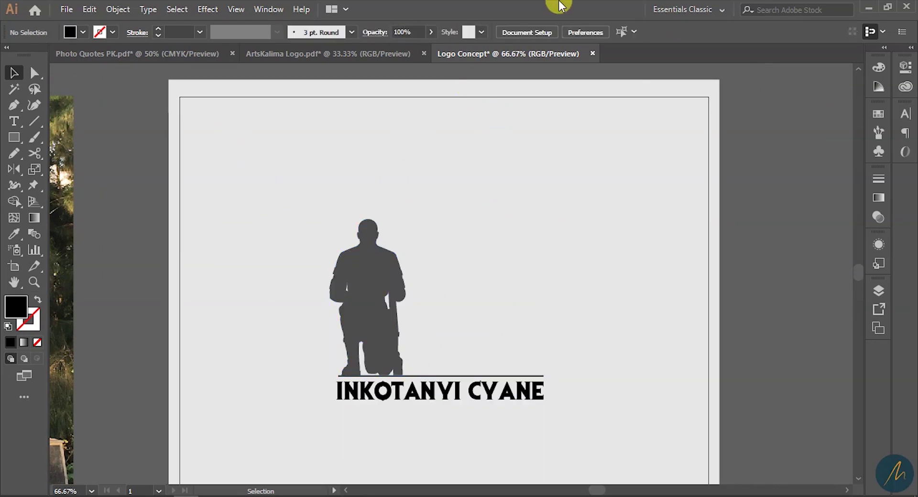
{"action": "key", "text": "ctrl+alt+2"}
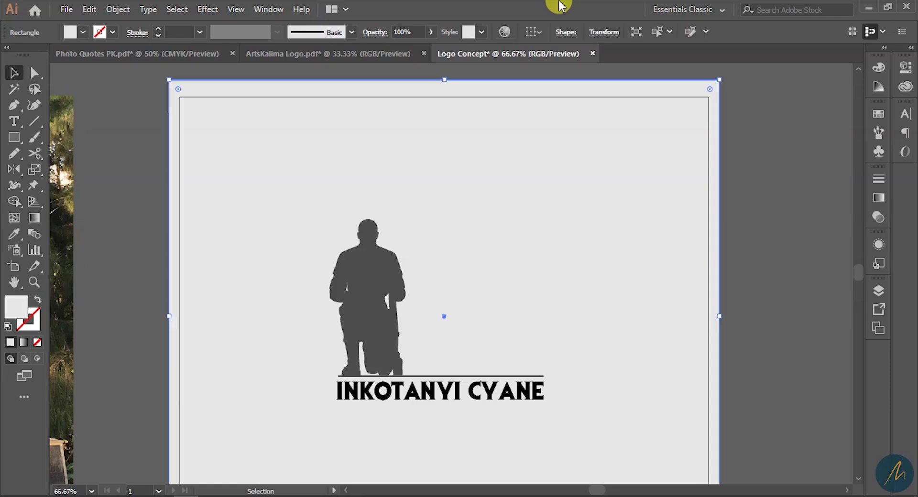
Step: Fill the background rectangle with dark blue 0A191E and deselect it
{"action": "double_click", "coordinate": [17, 315]}
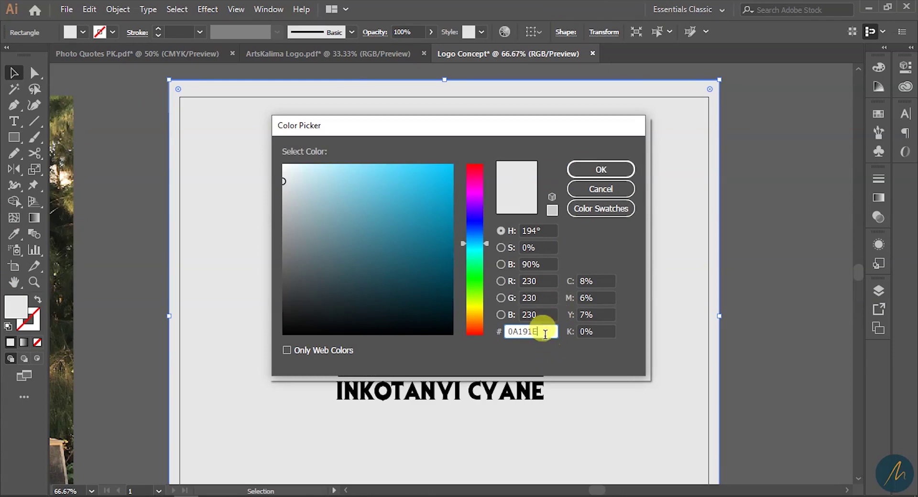
{"action": "left_click_drag", "start_coordinate": [545, 331], "coordinate": [488, 326]}
{"action": "left_click", "coordinate": [627, 173]}
{"action": "left_click", "coordinate": [622, 171]}
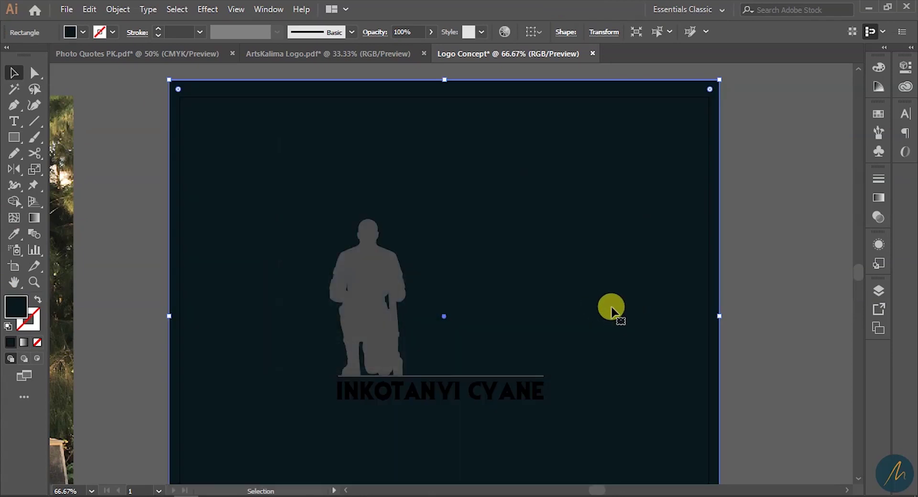
{"action": "left_click", "coordinate": [743, 287]}
Step: Select the soldier silhouette, copy the yellowish hex code D4B258 from the Notepad color list, and return to Illustrator
{"action": "left_click", "coordinate": [356, 391], "text": "ctrl+alt"}
{"action": "left_click_drag", "start_coordinate": [448, 321], "coordinate": [350, 396]}
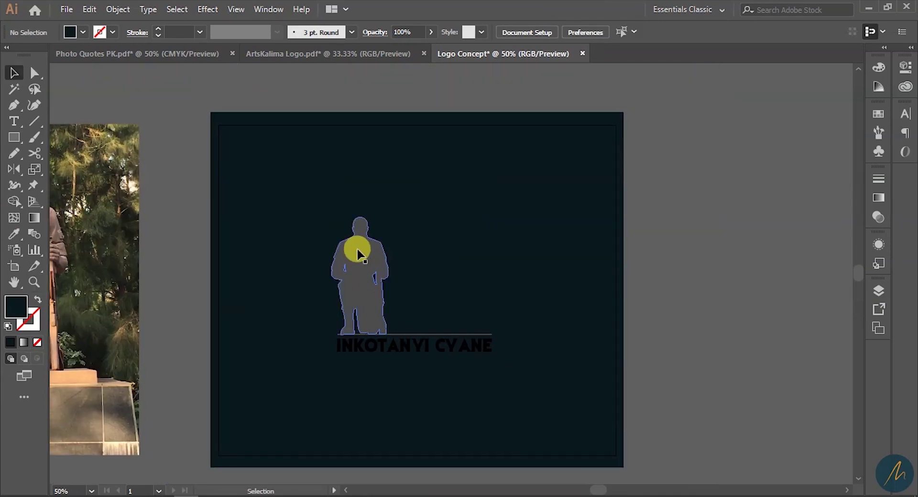
{"action": "left_click", "coordinate": [357, 248]}
{"action": "mouse_move", "coordinate": [410, 496]}
{"action": "left_click", "coordinate": [390, 444]}
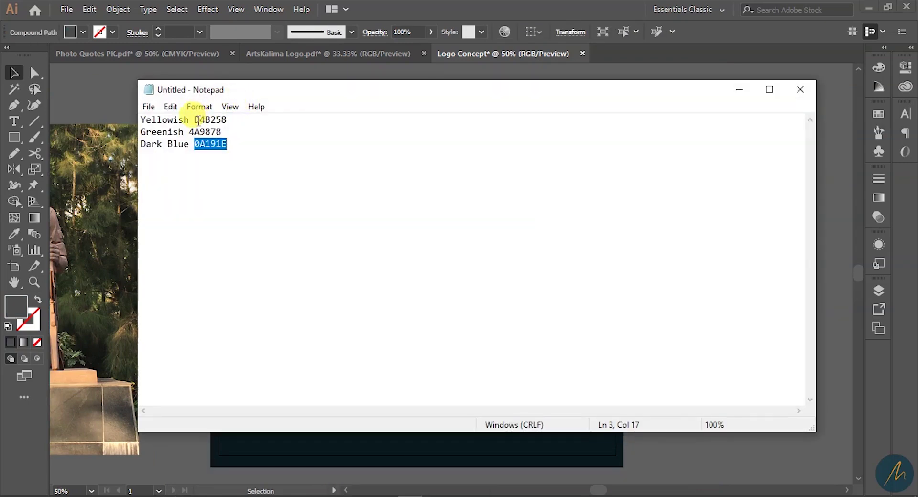
{"action": "left_click_drag", "start_coordinate": [195, 120], "coordinate": [235, 119]}
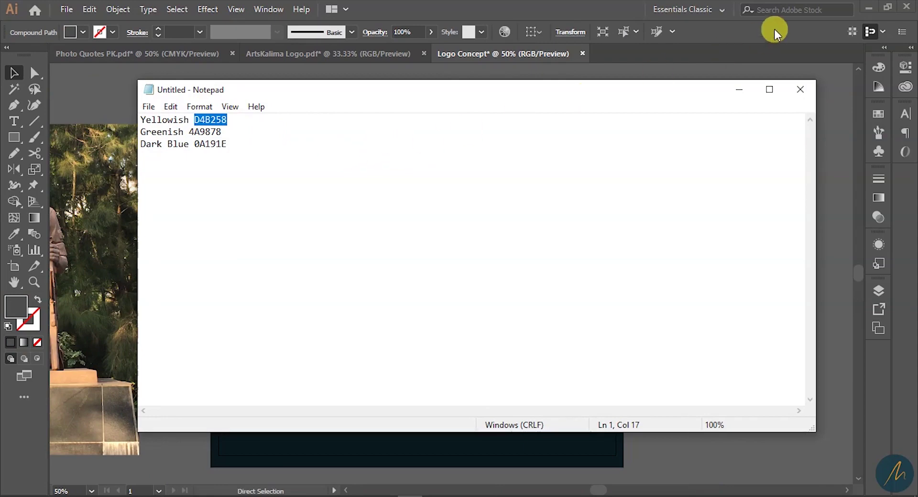
{"action": "left_click", "coordinate": [739, 89]}
Step: Fill the soldier silhouette with the yellowish color D4B258 and deselect it
{"action": "double_click", "coordinate": [16, 307]}
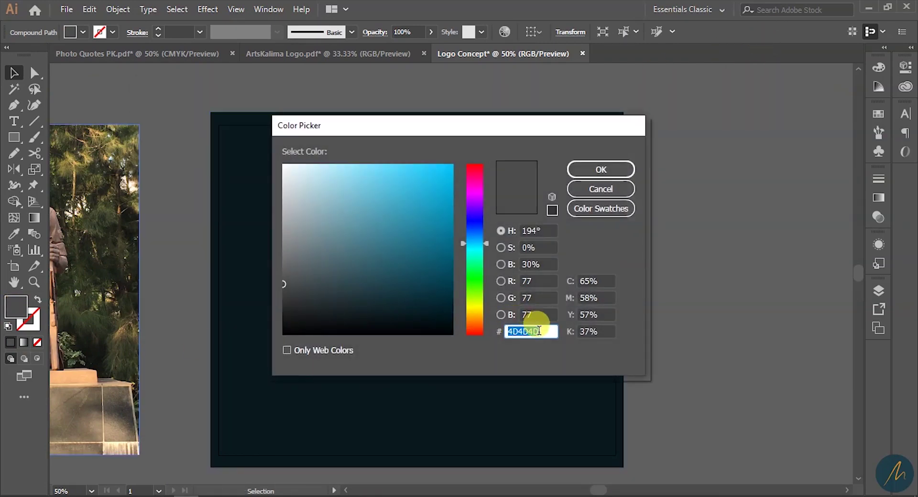
{"action": "left_click", "coordinate": [601, 170]}
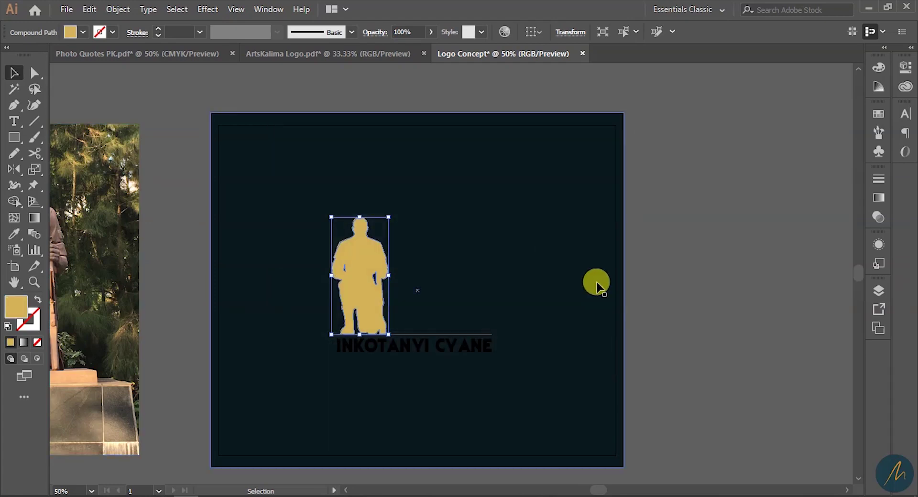
{"action": "left_click", "coordinate": [498, 317]}
Step: Color the ground line to match the silhouette by sampling its fill with the Eyedropper tool
{"action": "key", "text": "z"}
{"action": "left_click", "coordinate": [426, 345]}
{"action": "key", "text": "v"}
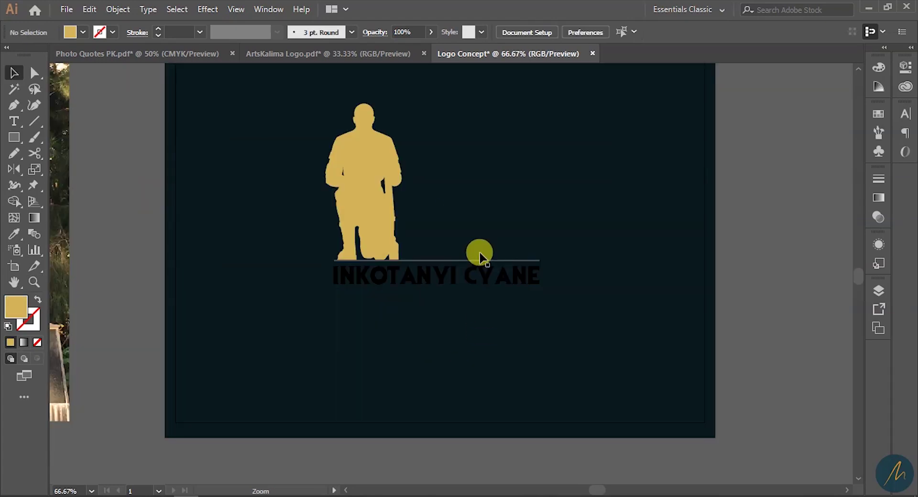
{"action": "left_click", "coordinate": [484, 263]}
{"action": "key", "text": "i"}
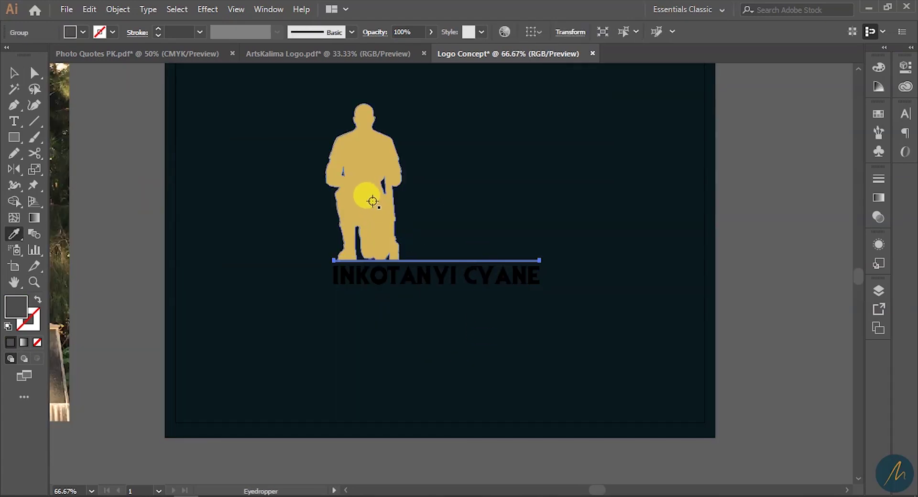
{"action": "left_click", "coordinate": [373, 202]}
{"action": "key", "text": "v"}
{"action": "left_click", "coordinate": [597, 268]}
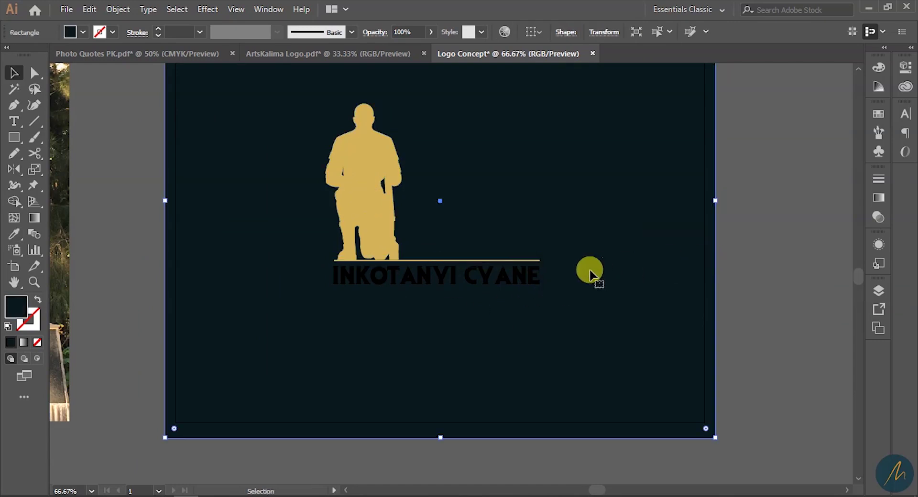
{"action": "left_click", "coordinate": [794, 270]}
Step: Select the INKOTANYI CYANE text and copy the greenish hex code 4A9878 from the Notepad color list
{"action": "left_click", "coordinate": [502, 281]}
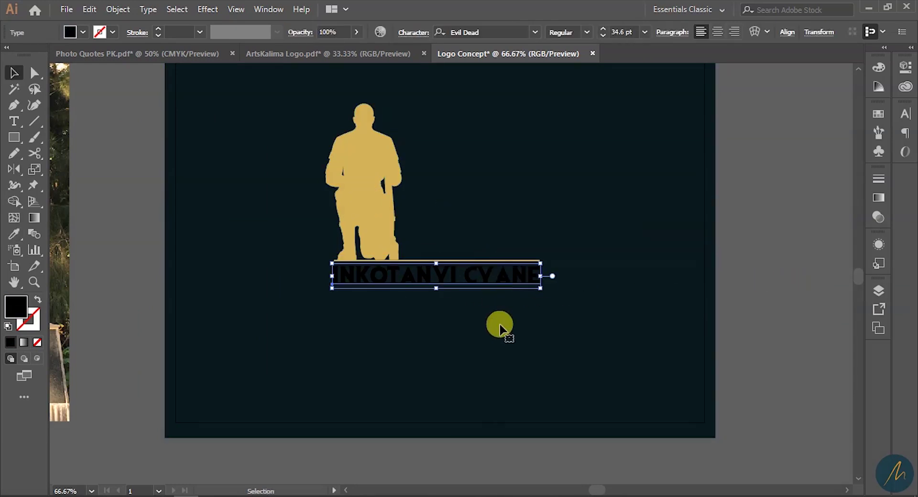
{"action": "key", "text": "alt+Tab"}
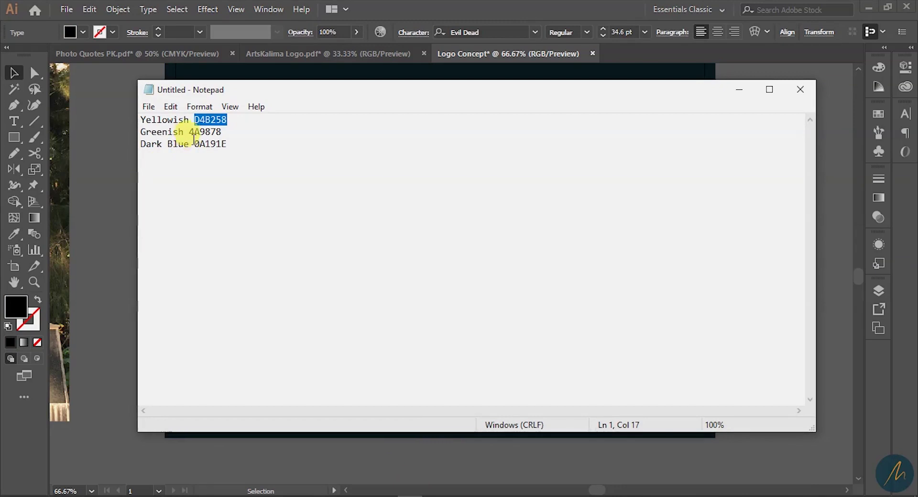
{"action": "left_click_drag", "start_coordinate": [189, 132], "coordinate": [223, 135]}
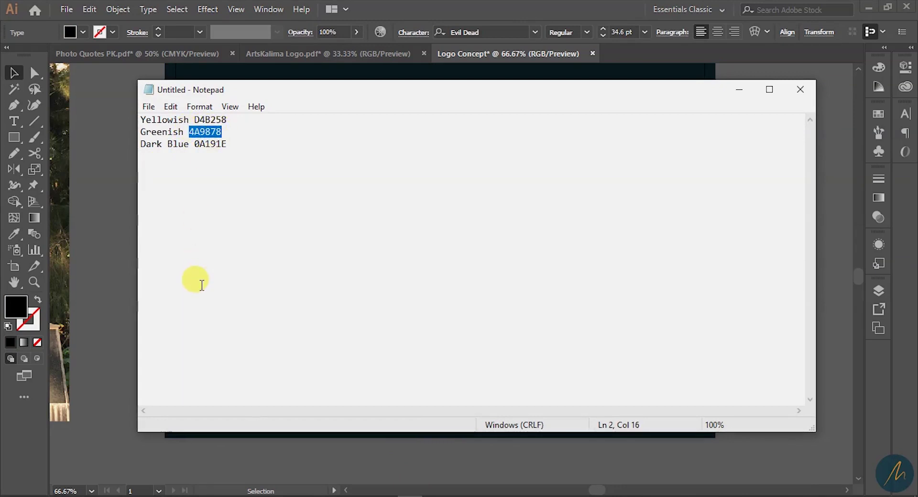
{"action": "left_click", "coordinate": [740, 90]}
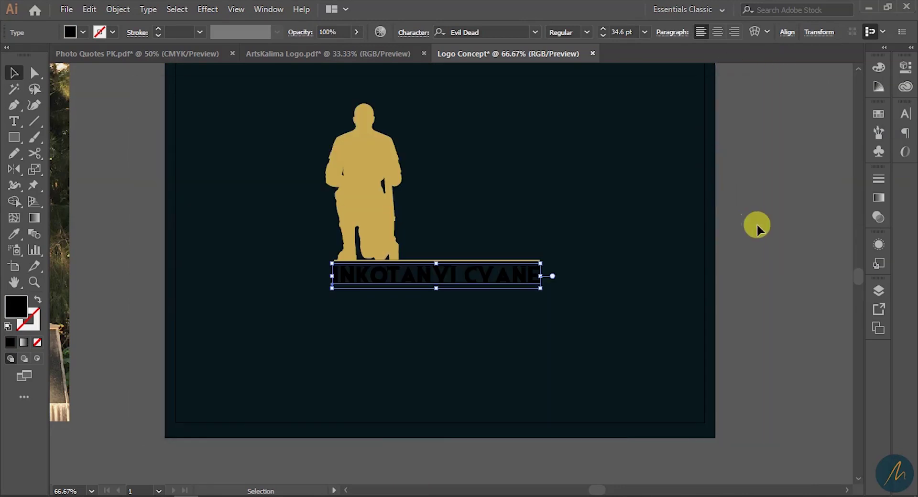
Step: Fill the INKOTANYI CYANE text with the greenish color 4A9878 and deselect it
{"action": "left_click", "coordinate": [758, 225]}
{"action": "left_click", "coordinate": [504, 286]}
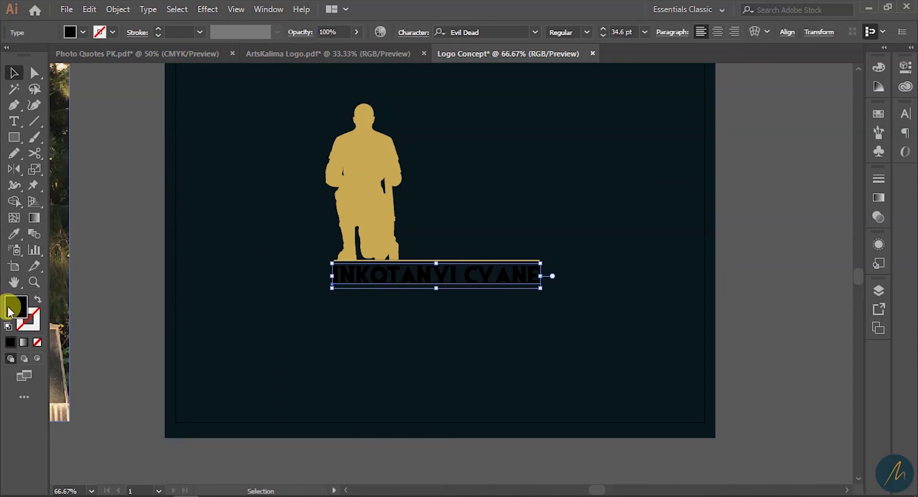
{"action": "key", "text": "ctrl+v"}
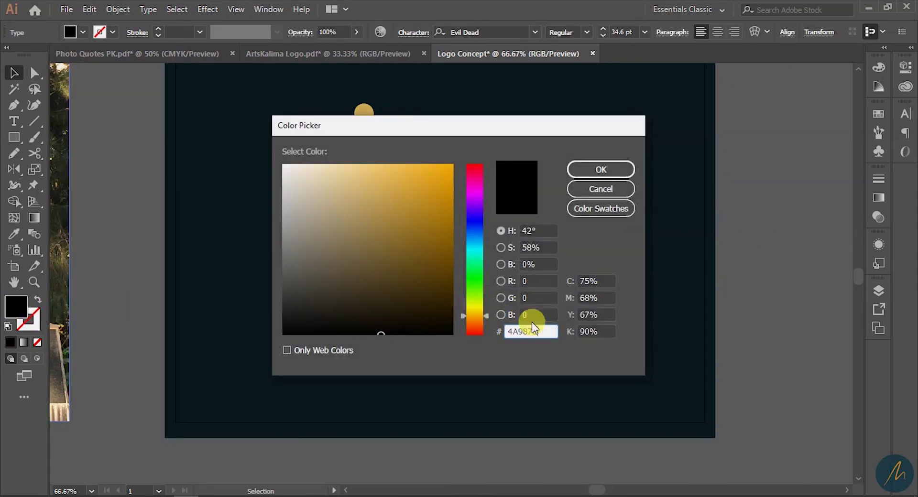
{"action": "left_click", "coordinate": [601, 169]}
{"action": "left_click", "coordinate": [731, 253]}
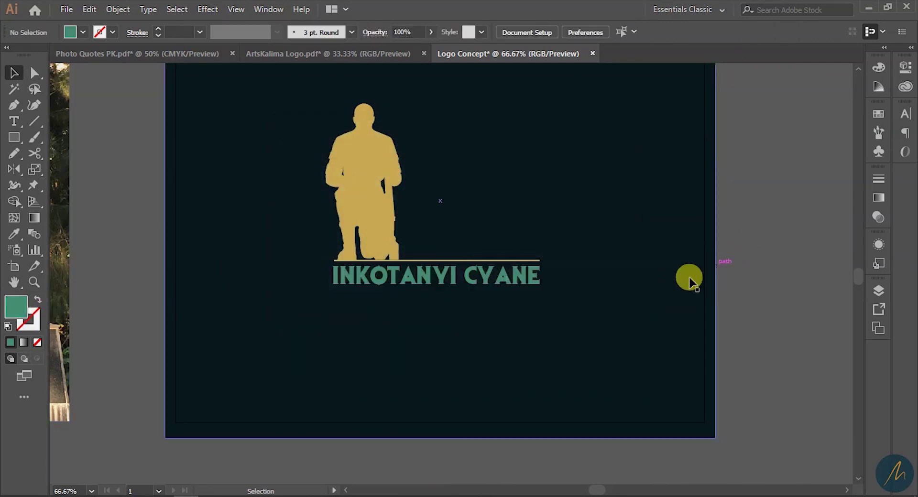
Step: Examine the recolored silhouette, ground line and title against the dark background at several zoom levels
{"action": "key", "text": "z"}
{"action": "left_click", "coordinate": [455, 269], "text": "alt"}
{"action": "left_click", "coordinate": [430, 286]}
{"action": "left_click", "coordinate": [465, 252], "text": "alt"}
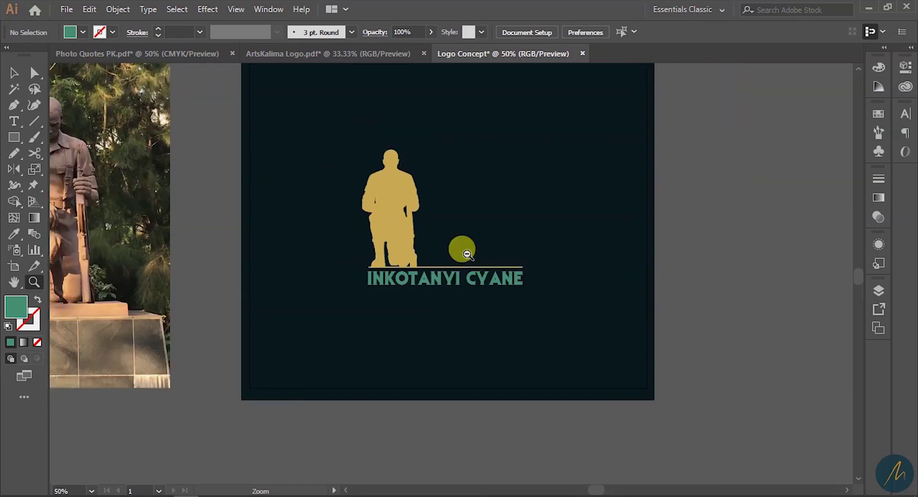
{"action": "left_click", "coordinate": [422, 278], "text": "alt"}
{"action": "left_click", "coordinate": [460, 256]}
{"action": "left_click", "coordinate": [446, 281]}
{"action": "left_click", "coordinate": [448, 281], "text": "alt"}
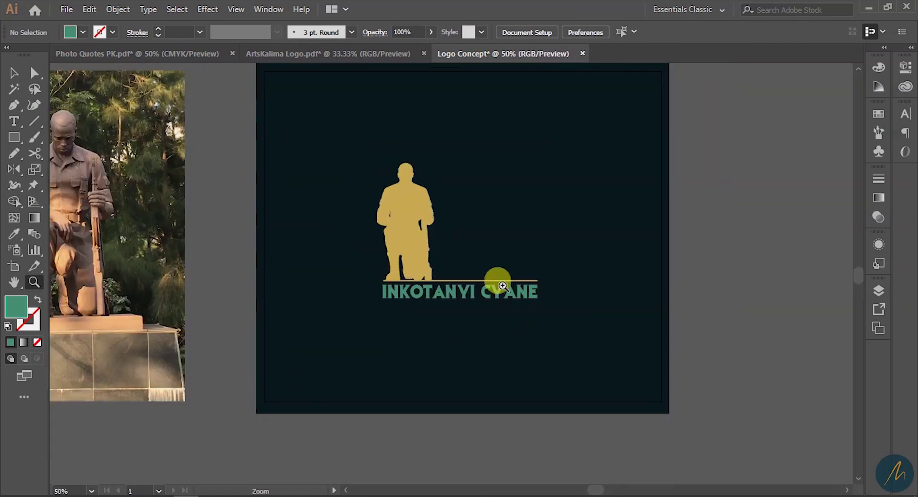
{"action": "left_click_drag", "start_coordinate": [607, 295], "coordinate": [552, 385]}
{"action": "key", "text": "v"}
{"action": "key", "text": "z"}
{"action": "left_click", "coordinate": [432, 345]}
{"action": "left_click", "coordinate": [424, 266]}
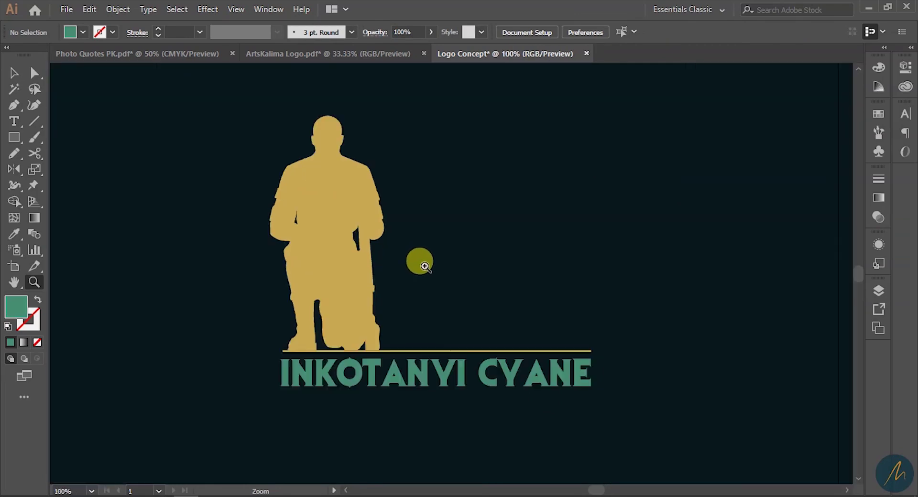
{"action": "left_click", "coordinate": [412, 298], "text": "alt"}
Step: Try moving the ground line below the title text, and undo the move
{"action": "key", "text": "v"}
{"action": "left_click_drag", "start_coordinate": [501, 327], "coordinate": [476, 393]}
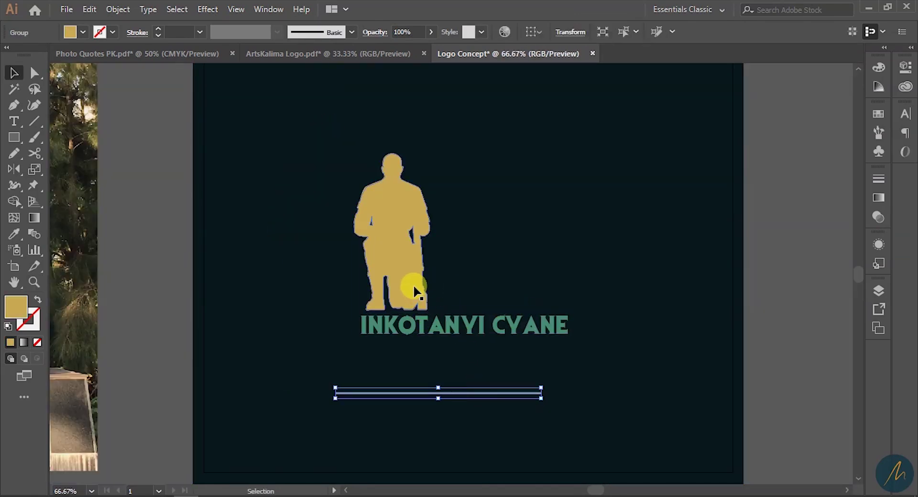
{"action": "key", "text": "ctrl+z"}
Step: Lock the dark blue background rectangle and select the logo elements in front of it
{"action": "left_click", "coordinate": [508, 282]}
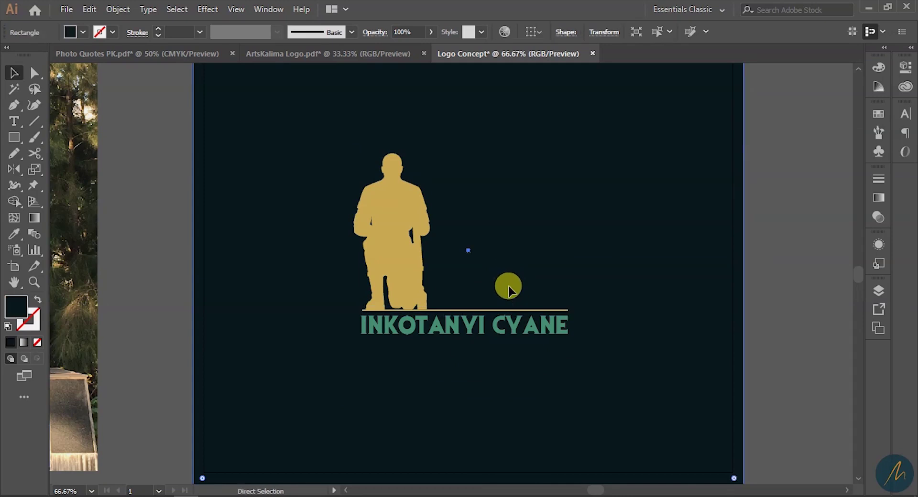
{"action": "key", "text": "ctrl+2"}
{"action": "left_click_drag", "start_coordinate": [297, 164], "coordinate": [581, 351]}
Step: Shorten the ground line from its far end so that it spans only beneath the silhouette
{"action": "key", "text": "z"}
{"action": "left_click", "coordinate": [503, 293]}
{"action": "left_click", "coordinate": [447, 293]}
{"action": "key", "text": "v"}
{"action": "left_click", "coordinate": [677, 319]}
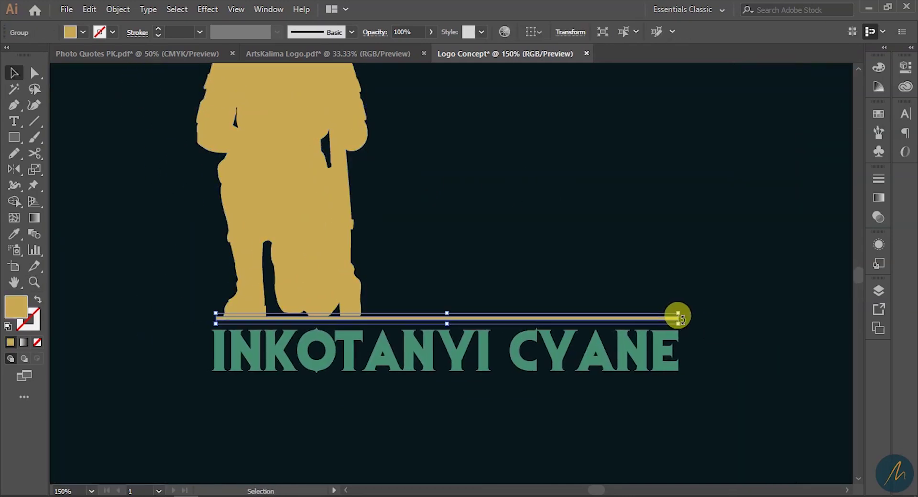
{"action": "left_click_drag", "start_coordinate": [678, 319], "coordinate": [366, 320]}
{"action": "left_click", "coordinate": [416, 306]}
Step: Move the INKOTANYI CYANE text beside the silhouette's feet, with its baseline level with the ground line
{"action": "left_click_drag", "start_coordinate": [382, 363], "coordinate": [499, 317]}
{"action": "left_click", "coordinate": [499, 271]}
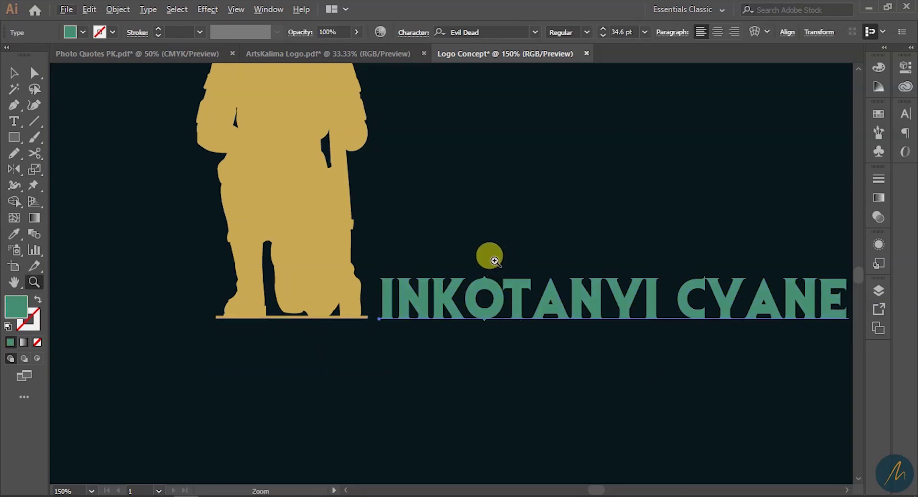
Step: Move the silhouette together with its ground line so they stand on top of the start of the INKOTANYI CYANE text
{"action": "scroll", "coordinate": [484, 258], "scroll_direction": "down", "scroll_amount": 3}
{"action": "scroll", "coordinate": [521, 326], "scroll_direction": "up", "scroll_amount": 1}
{"action": "left_click", "coordinate": [529, 327]}
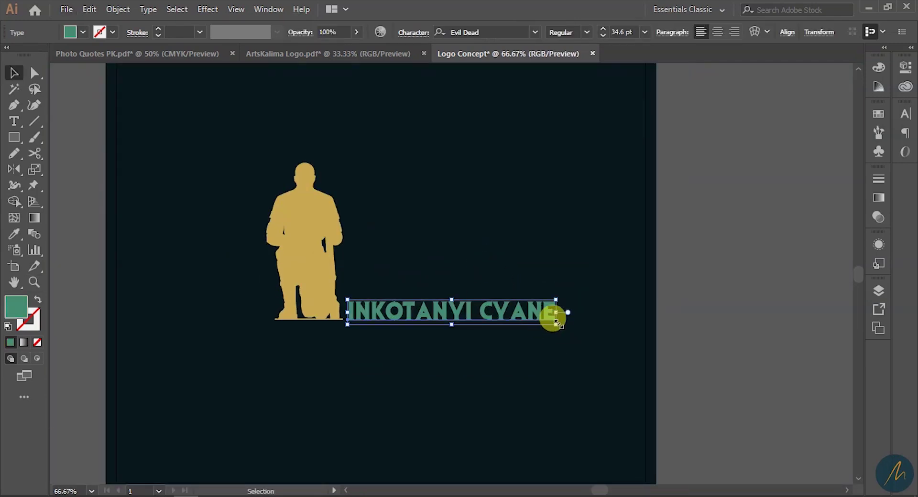
{"action": "left_click_drag", "start_coordinate": [555, 326], "coordinate": [558, 331]}
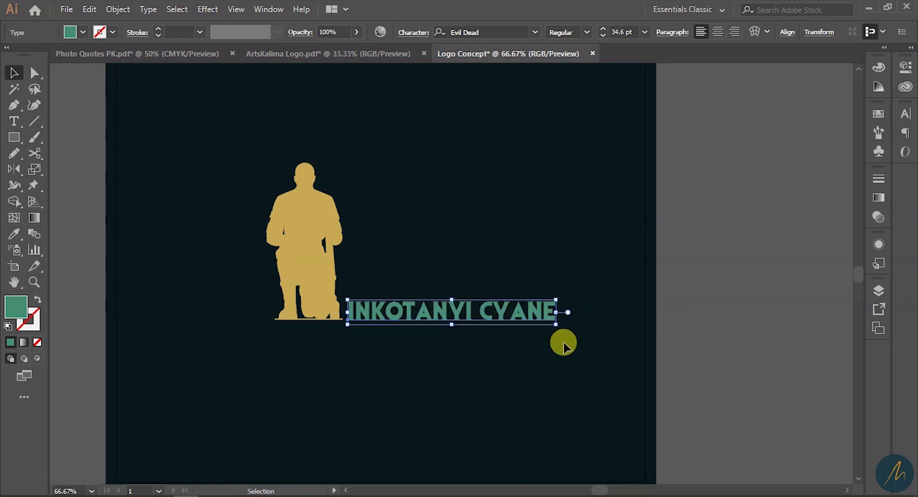
{"action": "left_click", "coordinate": [390, 345]}
{"action": "left_click_drag", "start_coordinate": [325, 349], "coordinate": [251, 204]}
{"action": "left_click_drag", "start_coordinate": [310, 255], "coordinate": [383, 234]}
{"action": "left_click", "coordinate": [489, 221]}
Step: Shift the silhouette and ground line slightly so that the line starts flush with the first letter of the title
{"action": "key", "text": "z"}
{"action": "left_click", "coordinate": [401, 271]}
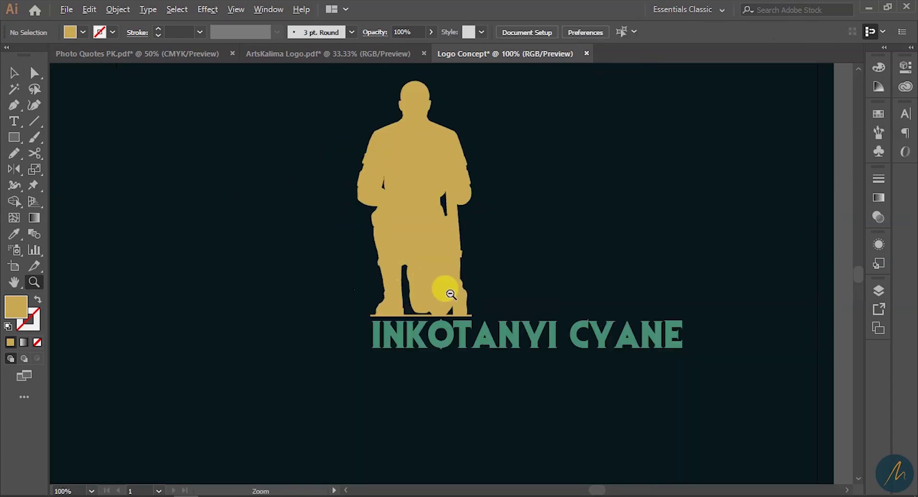
{"action": "left_click", "coordinate": [497, 292]}
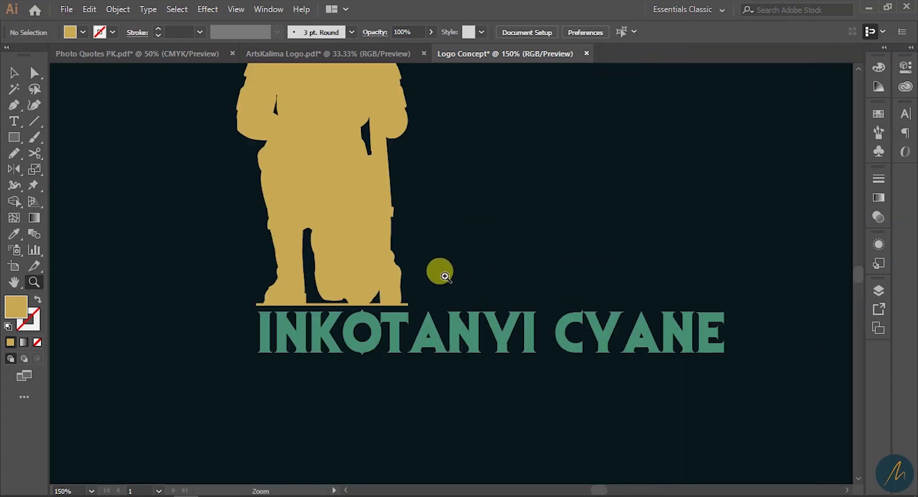
{"action": "left_click", "coordinate": [422, 285]}
{"action": "left_click", "coordinate": [389, 240]}
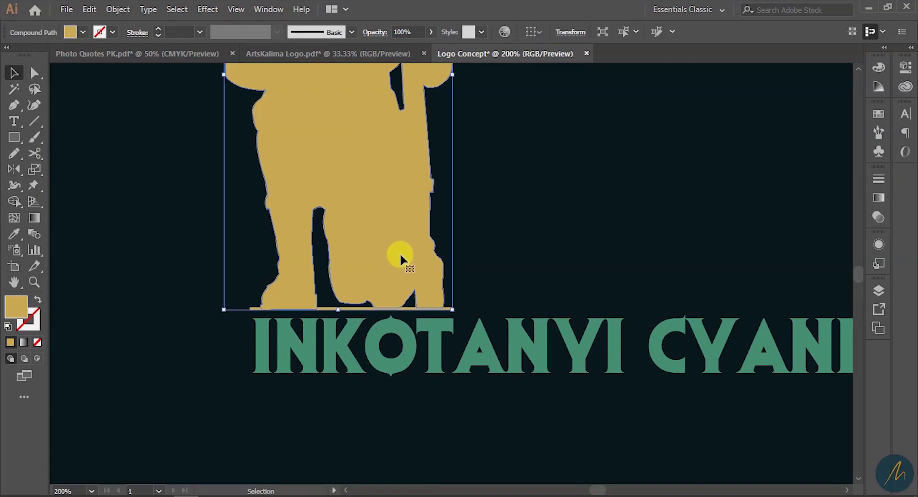
{"action": "left_click_drag", "start_coordinate": [392, 269], "coordinate": [409, 268]}
Step: Select the silhouette, ground line and title together, move them toward the center of the artboard and enlarge them slightly
{"action": "key", "text": "z"}
{"action": "left_click", "coordinate": [411, 258], "text": "alt"}
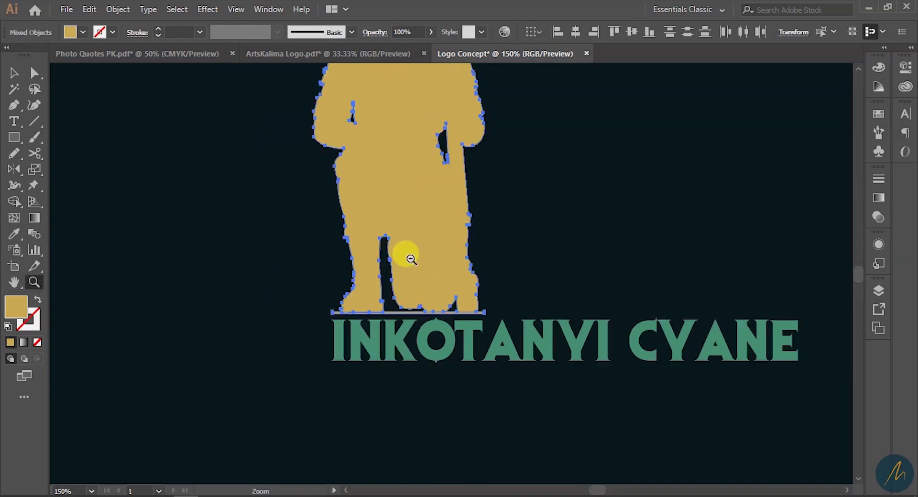
{"action": "left_click", "coordinate": [411, 258], "text": "alt"}
{"action": "left_click", "coordinate": [410, 259], "text": "alt"}
{"action": "left_click", "coordinate": [410, 259], "text": "alt"}
{"action": "key", "text": "v"}
{"action": "left_click_drag", "start_coordinate": [647, 380], "coordinate": [411, 182]}
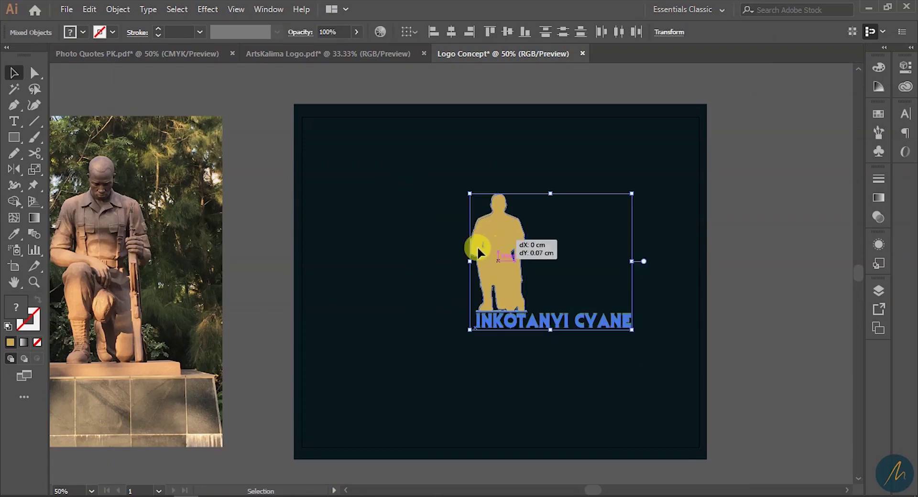
{"action": "left_click_drag", "start_coordinate": [486, 246], "coordinate": [428, 248]}
{"action": "left_click_drag", "start_coordinate": [574, 332], "coordinate": [588, 345]}
{"action": "left_click", "coordinate": [585, 170]}
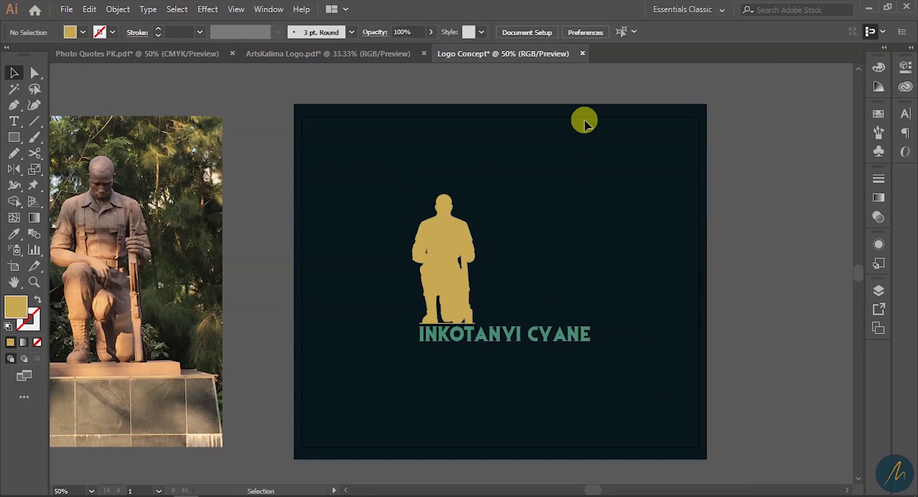
{"action": "key", "text": "z"}
{"action": "left_click", "coordinate": [492, 265]}
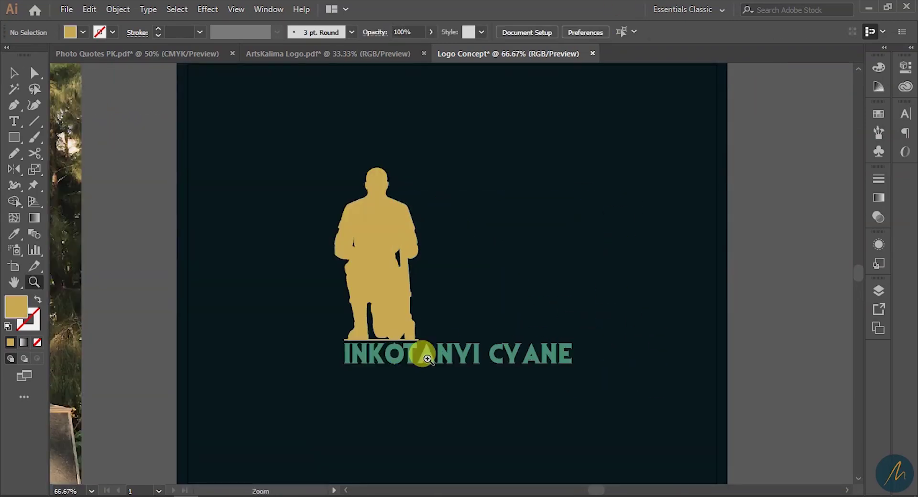
{"action": "key", "text": "v"}
{"action": "left_click_drag", "start_coordinate": [279, 183], "coordinate": [455, 339]}
{"action": "left_click", "coordinate": [475, 360], "text": "shift"}
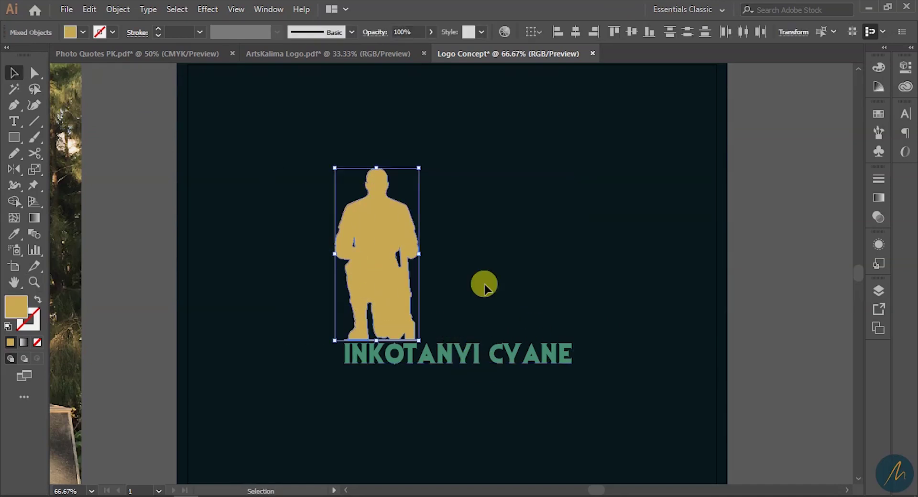
Step: Place a spare copy of the INKOTANYI CYANE text straight below the artboard
{"action": "left_click", "coordinate": [569, 359]}
{"action": "key", "text": "z"}
{"action": "left_click", "coordinate": [405, 304], "text": "alt"}
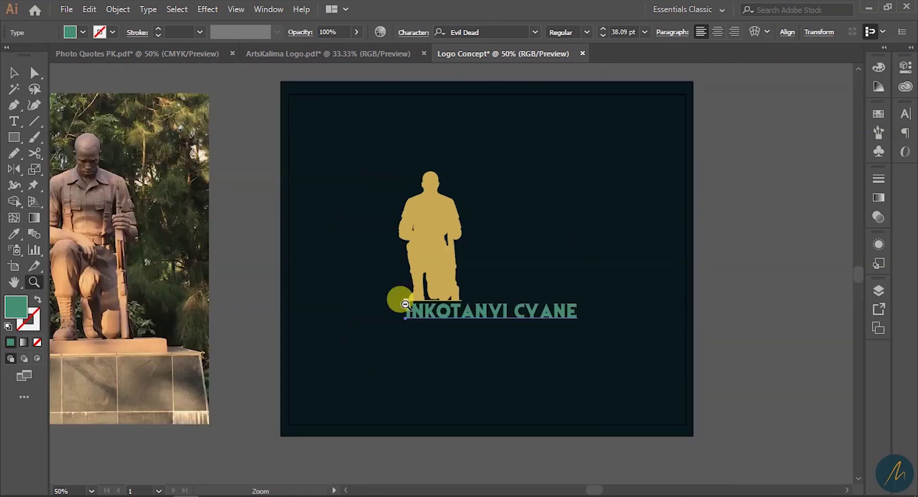
{"action": "key", "text": "v"}
{"action": "scroll", "coordinate": [483, 302], "scroll_direction": "down", "scroll_amount": 2}
{"action": "left_click_drag", "start_coordinate": [507, 237], "coordinate": [512, 411]}
Step: Expand the logo's title text into outlines, with both Object and Fill included
{"action": "left_click", "coordinate": [518, 237]}
{"action": "left_click", "coordinate": [118, 9]}
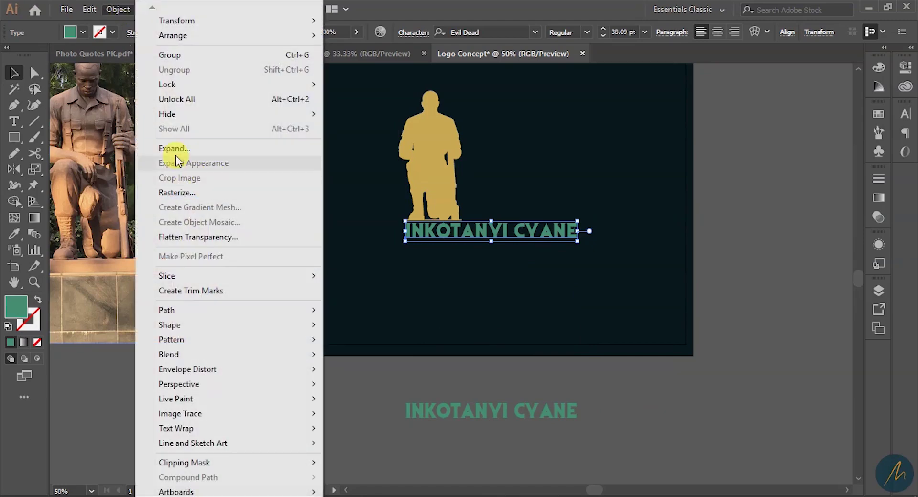
{"action": "left_click", "coordinate": [174, 152]}
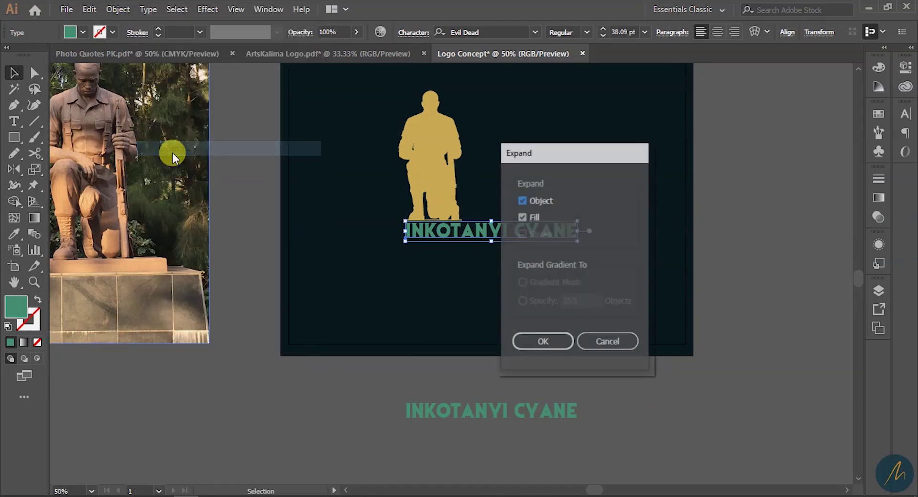
{"action": "left_click", "coordinate": [541, 341]}
Step: Ungroup the outlined INKOTANYI CYANE letters
{"action": "key", "text": "z"}
{"action": "left_click", "coordinate": [516, 312]}
{"action": "key", "text": "v"}
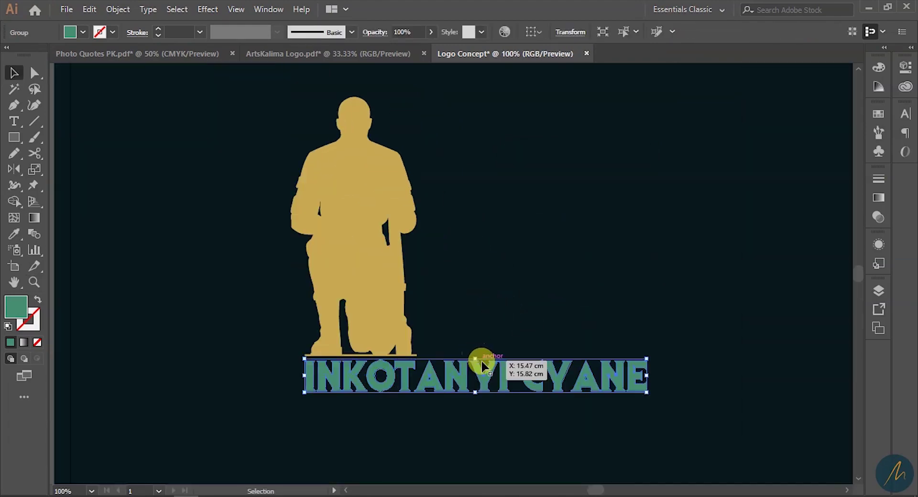
{"action": "left_click", "coordinate": [480, 274]}
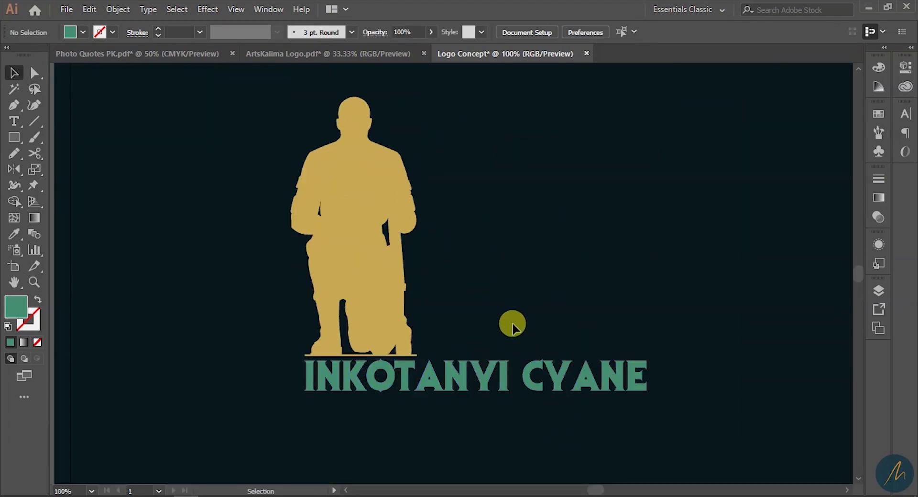
{"action": "left_click_drag", "start_coordinate": [518, 328], "coordinate": [627, 390]}
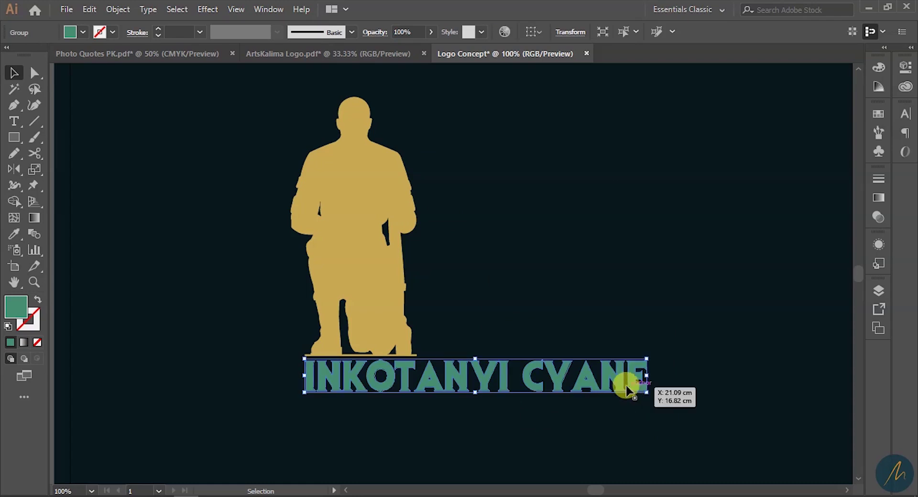
{"action": "right_click", "coordinate": [586, 380]}
{"action": "left_click", "coordinate": [617, 275]}
{"action": "left_click", "coordinate": [680, 436]}
Step: Select the letters of the word CYANE and group them
{"action": "left_click_drag", "start_coordinate": [680, 436], "coordinate": [525, 348]}
{"action": "scroll", "coordinate": [539, 386], "scroll_direction": "left", "scroll_amount": 3}
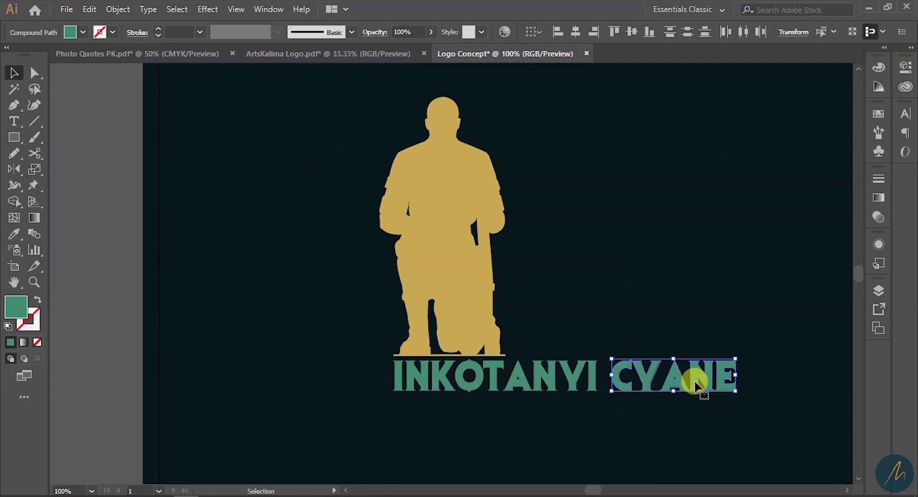
{"action": "left_click_drag", "start_coordinate": [686, 373], "coordinate": [676, 410]}
{"action": "left_click_drag", "start_coordinate": [759, 415], "coordinate": [616, 356]}
{"action": "key", "text": "ctrl+g"}
{"action": "left_click", "coordinate": [612, 457]}
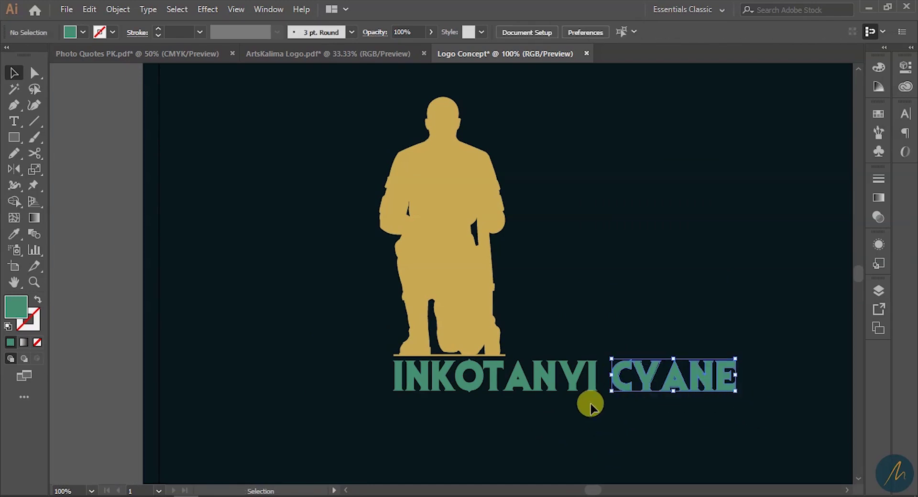
Step: Scale down the silhouette with its ground line and place it before the title, with the line level with the letters' base
{"action": "left_click", "coordinate": [527, 322], "text": "ctrl+alt"}
{"action": "left_click", "coordinate": [527, 323], "text": "alt"}
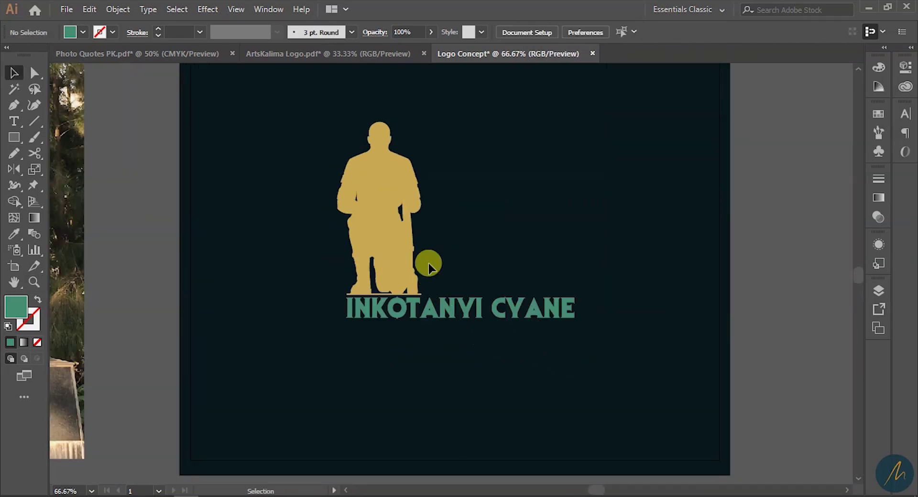
{"action": "left_click_drag", "start_coordinate": [243, 123], "coordinate": [443, 292]}
{"action": "left_click_drag", "start_coordinate": [422, 123], "coordinate": [408, 149]}
{"action": "left_click_drag", "start_coordinate": [368, 233], "coordinate": [304, 262]}
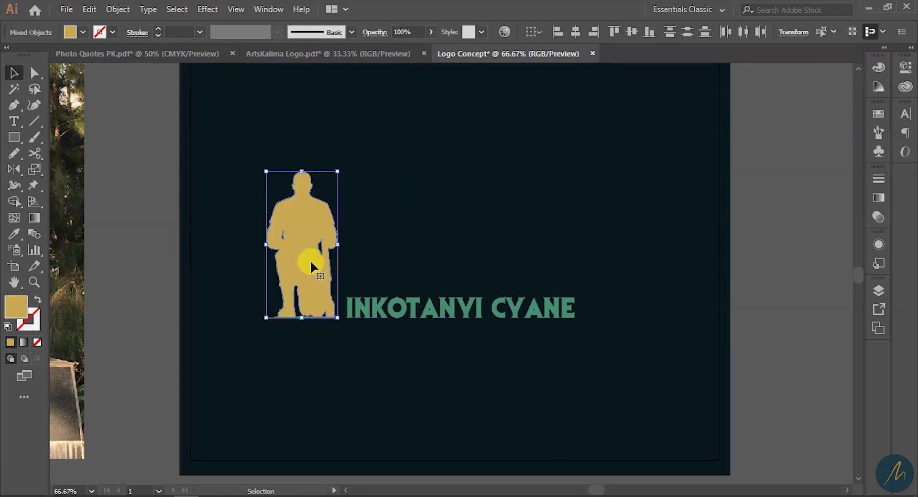
{"action": "left_click", "coordinate": [360, 254]}
Step: Align the silhouette, ground line and title letters along their bottom edges
{"action": "key", "text": "z"}
{"action": "left_click", "coordinate": [414, 289]}
{"action": "key", "text": "v"}
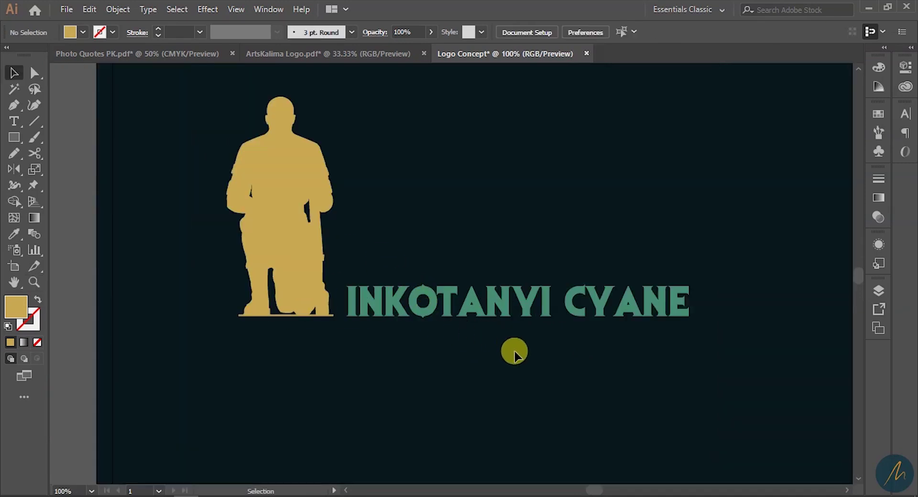
{"action": "left_click", "coordinate": [278, 319]}
{"action": "key", "text": "a"}
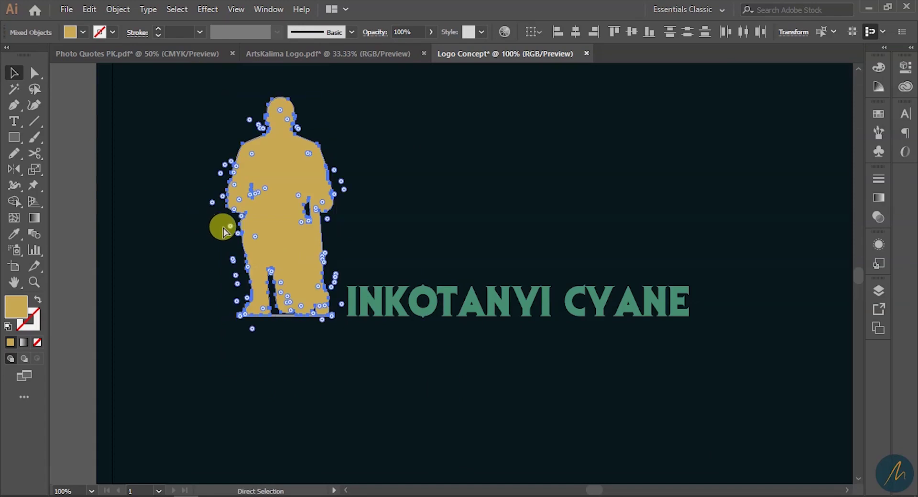
{"action": "key", "text": "v"}
{"action": "left_click_drag", "start_coordinate": [706, 360], "coordinate": [250, 246]}
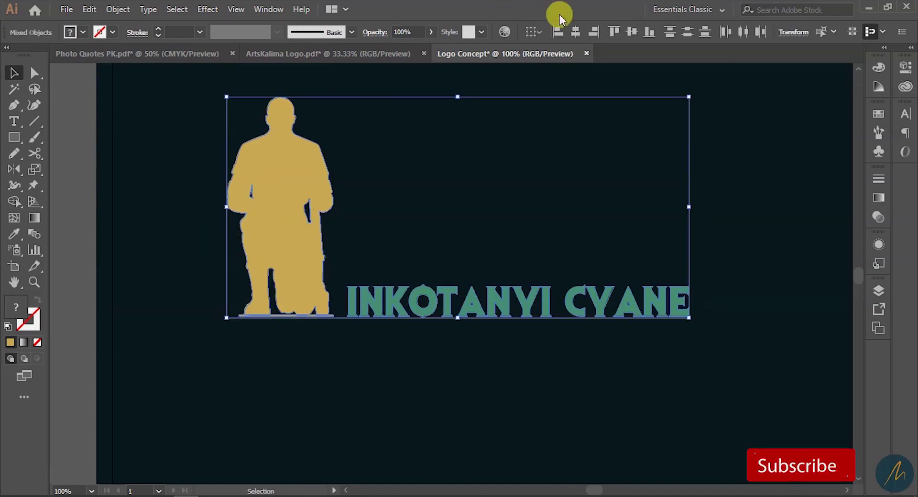
{"action": "left_click", "coordinate": [648, 33]}
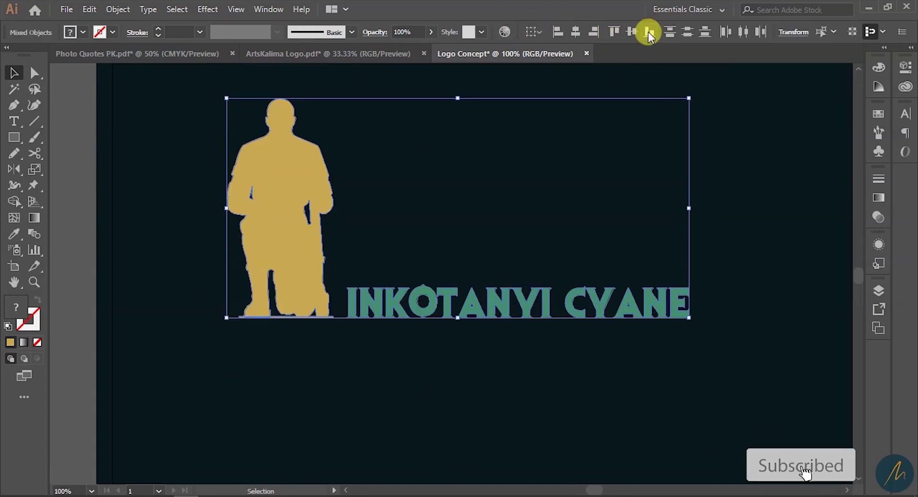
{"action": "left_click", "coordinate": [494, 408]}
{"action": "left_click", "coordinate": [666, 312]}
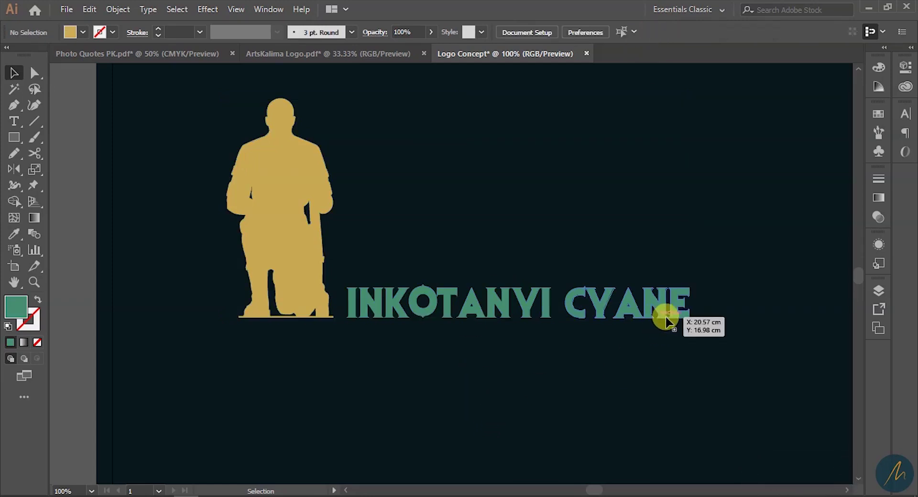
Step: Scale the silhouette and ground line down proportionally from the head, keeping their base level with the title
{"action": "left_click_drag", "start_coordinate": [143, 111], "coordinate": [287, 315]}
{"action": "left_click_drag", "start_coordinate": [280, 99], "coordinate": [277, 168]}
{"action": "left_click", "coordinate": [670, 340]}
Step: Try moving the title letters closer to the silhouette, and undo the move
{"action": "left_click_drag", "start_coordinate": [698, 352], "coordinate": [362, 287]}
{"action": "left_click_drag", "start_coordinate": [417, 300], "coordinate": [400, 296]}
{"action": "key", "text": "ctrl+z"}
Step: Move all the title letters close beside the silhouette's feet, then nudge them away to leave a small gap
{"action": "left_click_drag", "start_coordinate": [699, 369], "coordinate": [328, 263]}
{"action": "left_click_drag", "start_coordinate": [381, 300], "coordinate": [350, 302]}
{"action": "key", "text": "Right"}
{"action": "key", "text": "Right"}
{"action": "key", "text": "Right"}
{"action": "key", "text": "Right"}
{"action": "key", "text": "Right"}
Step: Set the fill color of the silhouette and its ground line to green 4A9878
{"action": "mouse_move", "coordinate": [302, 371]}
{"action": "left_mouse_down"}
{"action": "mouse_move", "coordinate": [278, 268]}
{"action": "mouse_move", "coordinate": [227, 175]}
{"action": "left_mouse_up"}
{"action": "left_click_drag", "start_coordinate": [696, 368], "coordinate": [331, 275]}
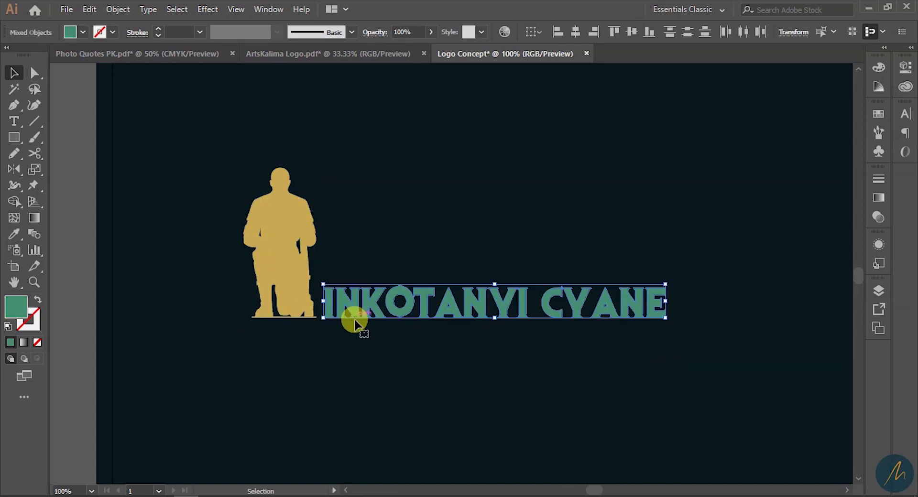
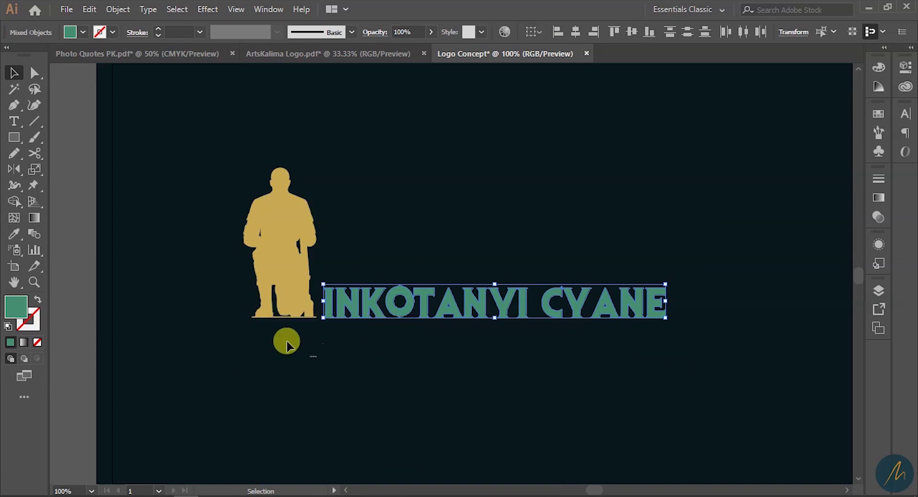
{"action": "left_click_drag", "start_coordinate": [287, 342], "coordinate": [205, 178]}
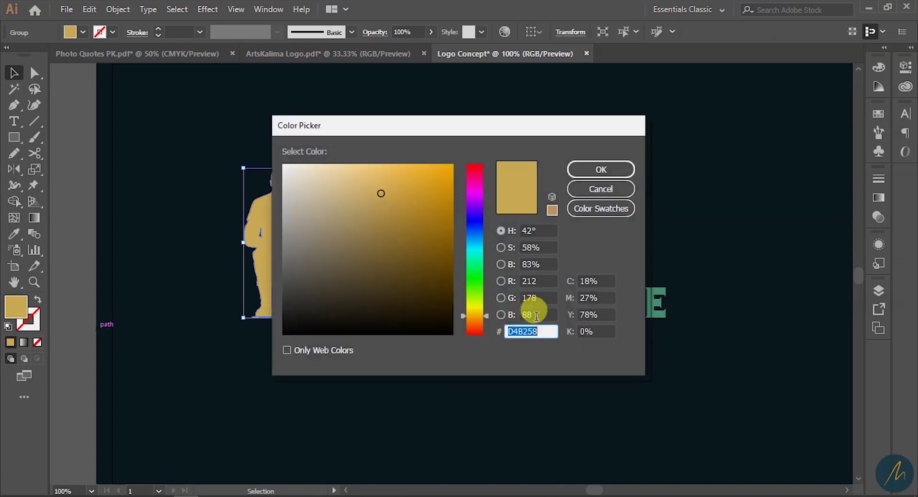
{"action": "type", "text": "4A9878"}
{"action": "left_click", "coordinate": [596, 168]}
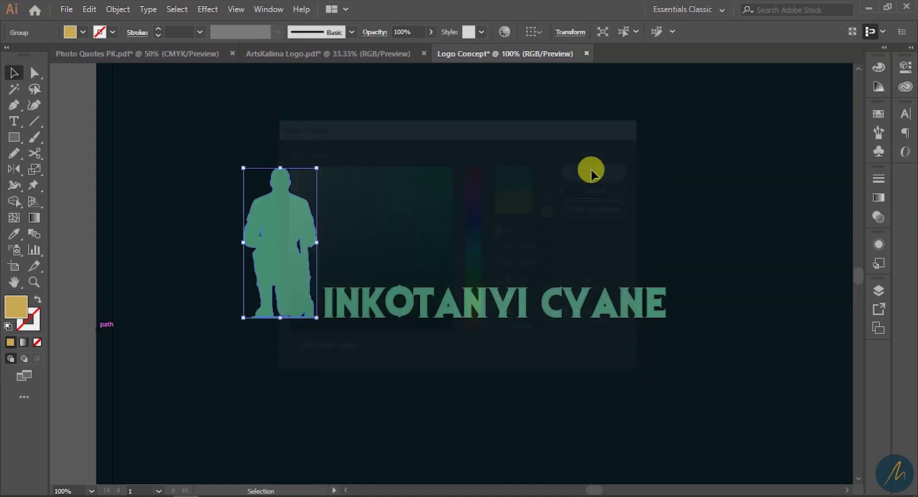
{"action": "left_click", "coordinate": [329, 275]}
Step: Copy the Yellowish code D4B258 from the Notepad color list and apply it as the fill of the title letters
{"action": "left_click_drag", "start_coordinate": [323, 267], "coordinate": [672, 333]}
{"action": "key", "text": "alt+Tab"}
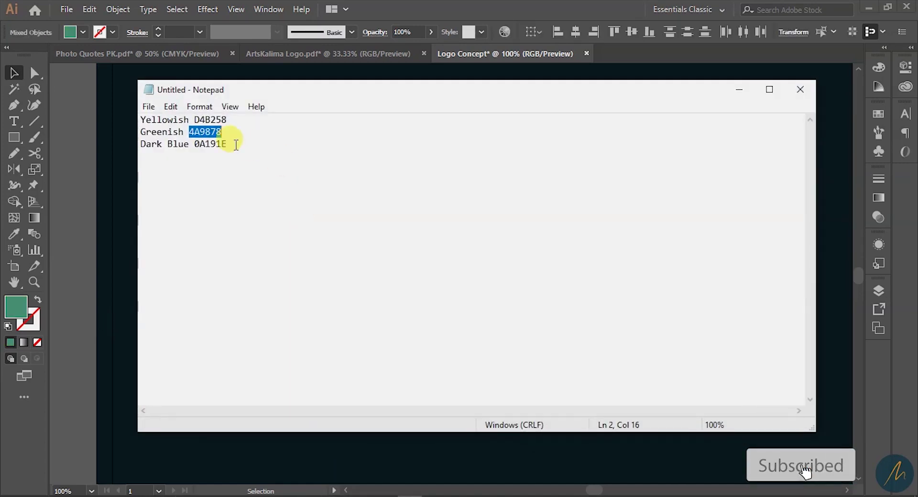
{"action": "double_click", "coordinate": [196, 120]}
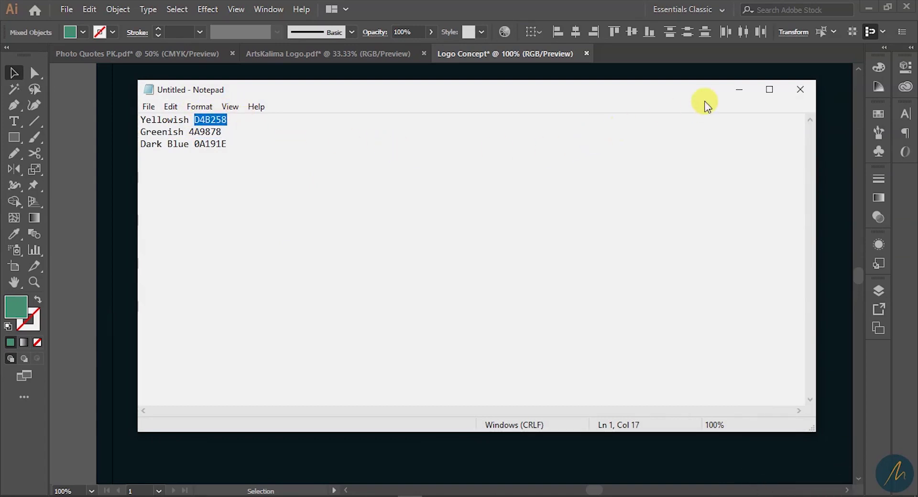
{"action": "left_click", "coordinate": [739, 92]}
{"action": "double_click", "coordinate": [12, 304]}
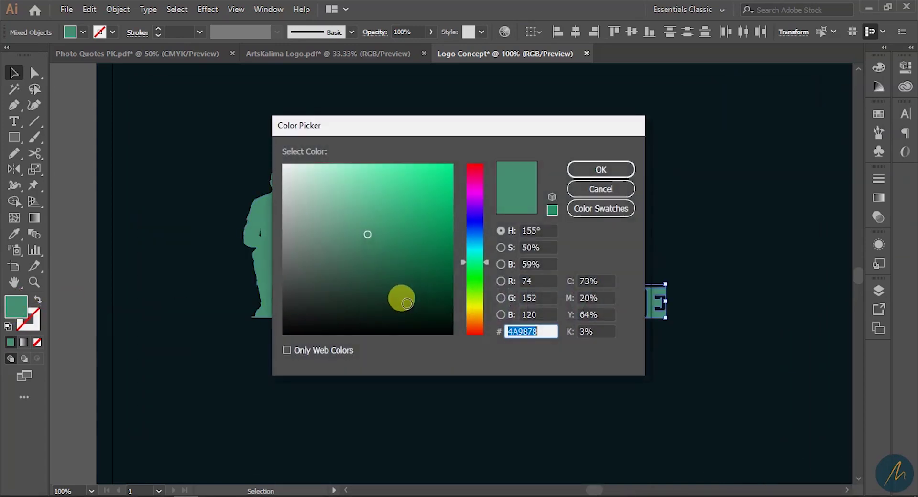
{"action": "left_click", "coordinate": [595, 173]}
{"action": "left_click", "coordinate": [548, 191]}
Step: Move the silhouette and ground line up and toward the title, and shrink the title to a small line directly beneath the ground line
{"action": "key", "text": "z"}
{"action": "left_click", "coordinate": [476, 306], "text": "alt"}
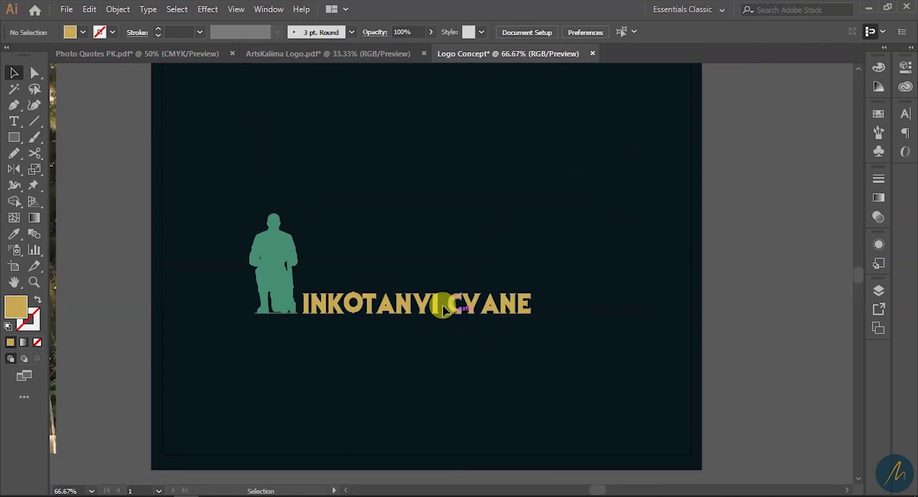
{"action": "key", "text": "ctrl+plus"}
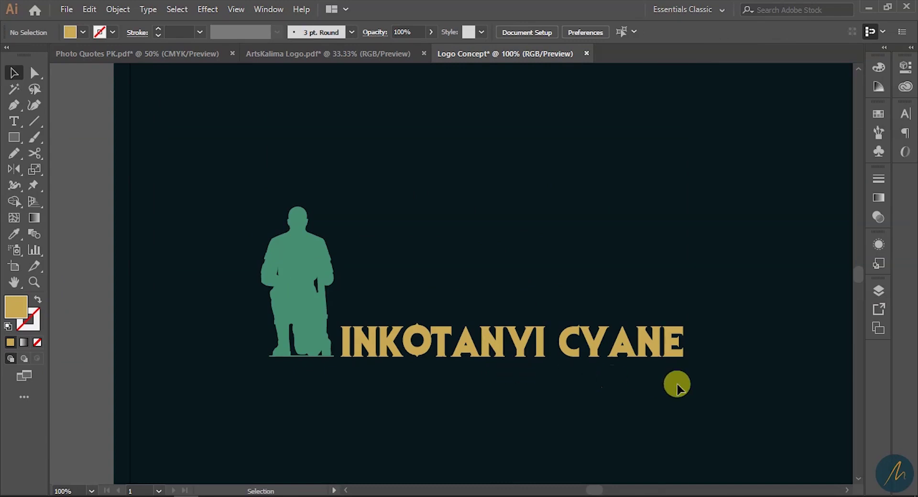
{"action": "left_click_drag", "start_coordinate": [227, 199], "coordinate": [330, 408]}
{"action": "left_click_drag", "start_coordinate": [296, 343], "coordinate": [364, 307]}
{"action": "left_click_drag", "start_coordinate": [769, 384], "coordinate": [338, 347]}
{"action": "left_click_drag", "start_coordinate": [685, 357], "coordinate": [420, 375]}
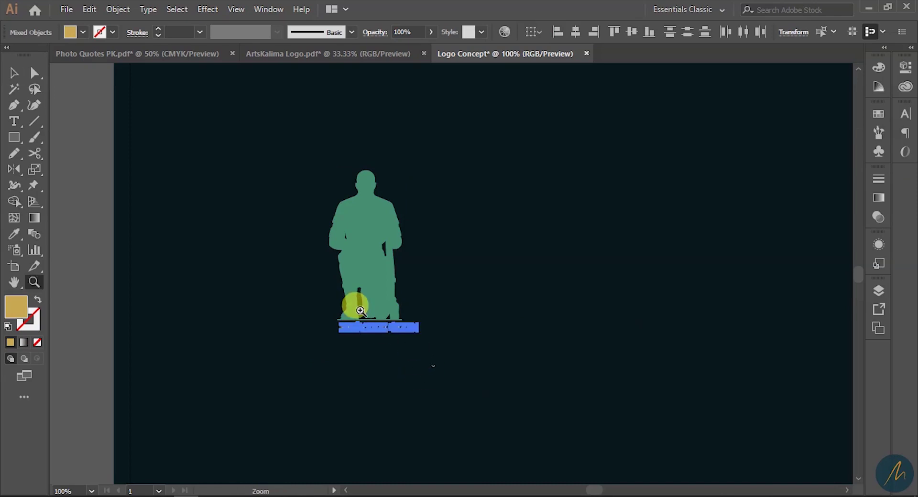
Step: Scale the title letters down to the width of the ground line and place them directly beneath it
{"action": "key", "text": "ctrl+plus"}
{"action": "left_click_drag", "start_coordinate": [578, 342], "coordinate": [411, 301]}
{"action": "key", "text": "ctrl+space"}
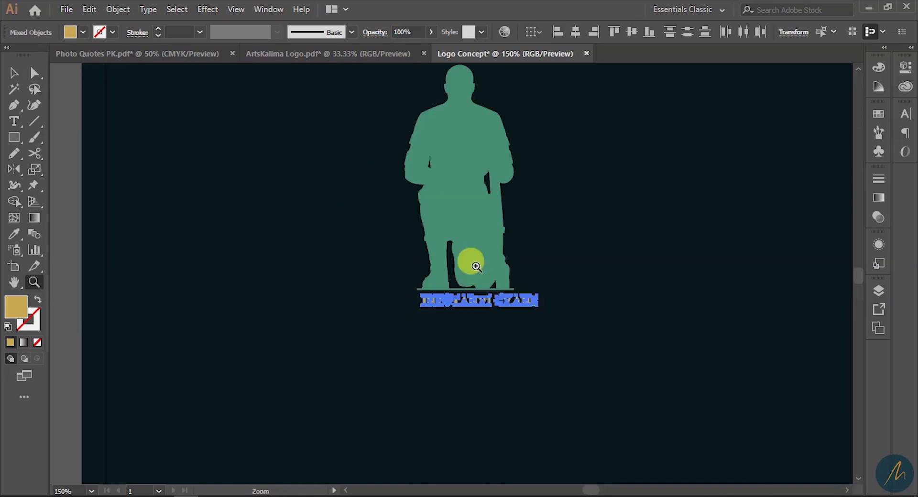
{"action": "left_click", "coordinate": [472, 265], "text": "ctrl"}
{"action": "left_click_drag", "start_coordinate": [375, 336], "coordinate": [374, 334]}
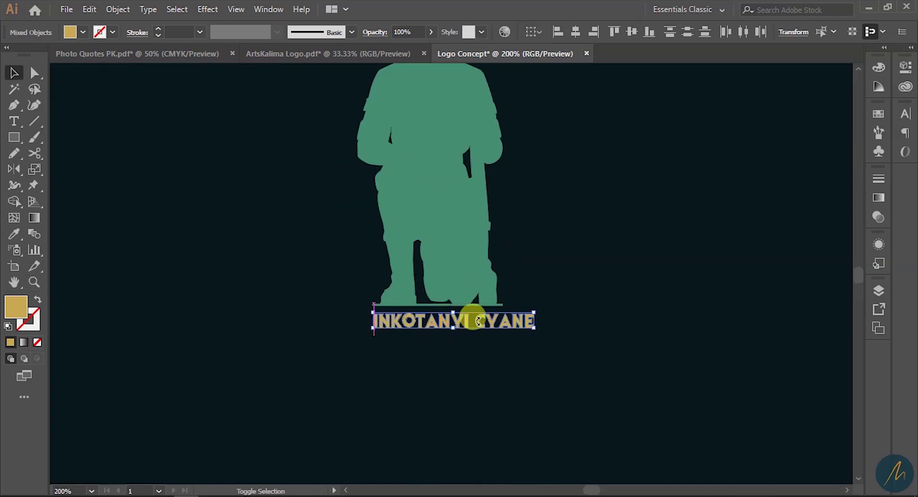
{"action": "mouse_move", "coordinate": [507, 344]}
{"action": "left_mouse_down"}
{"action": "mouse_move", "coordinate": [527, 322]}
{"action": "mouse_move", "coordinate": [498, 333]}
{"action": "mouse_move", "coordinate": [506, 339]}
{"action": "left_mouse_up"}
Step: Select the silhouette, ground line and title together and enlarge them on the artboard
{"action": "key", "text": "ctrl+space"}
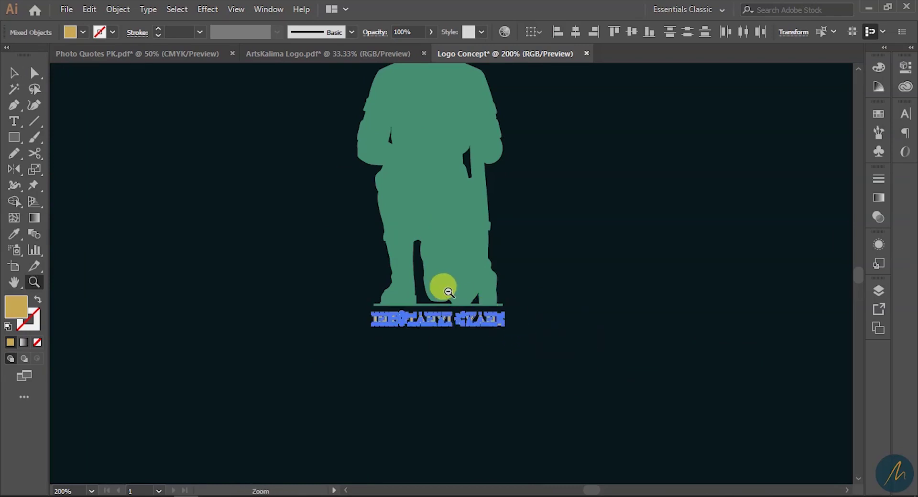
{"action": "left_click", "coordinate": [443, 288], "text": "ctrl+alt"}
{"action": "left_click", "coordinate": [444, 287], "text": "ctrl+alt"}
{"action": "left_click", "coordinate": [444, 287], "text": "ctrl+alt"}
{"action": "left_click", "coordinate": [449, 288], "text": "ctrl+alt"}
{"action": "left_click_drag", "start_coordinate": [518, 311], "coordinate": [386, 117]}
{"action": "left_click_drag", "start_coordinate": [469, 174], "coordinate": [526, 193]}
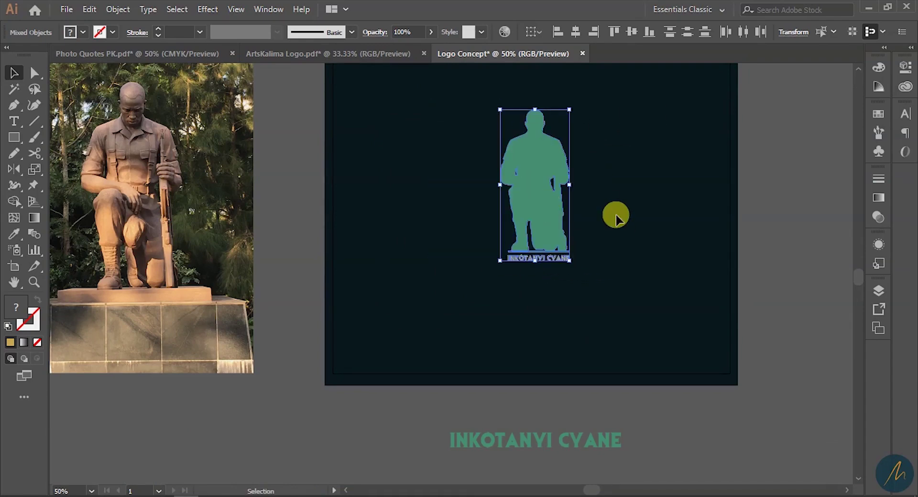
Step: Shrink the silhouette and its ground line so they stand just above the title and are narrower than it
{"action": "left_click", "coordinate": [611, 260]}
{"action": "key", "text": "z"}
{"action": "left_click", "coordinate": [527, 225]}
{"action": "left_click", "coordinate": [452, 201]}
{"action": "key", "text": "v"}
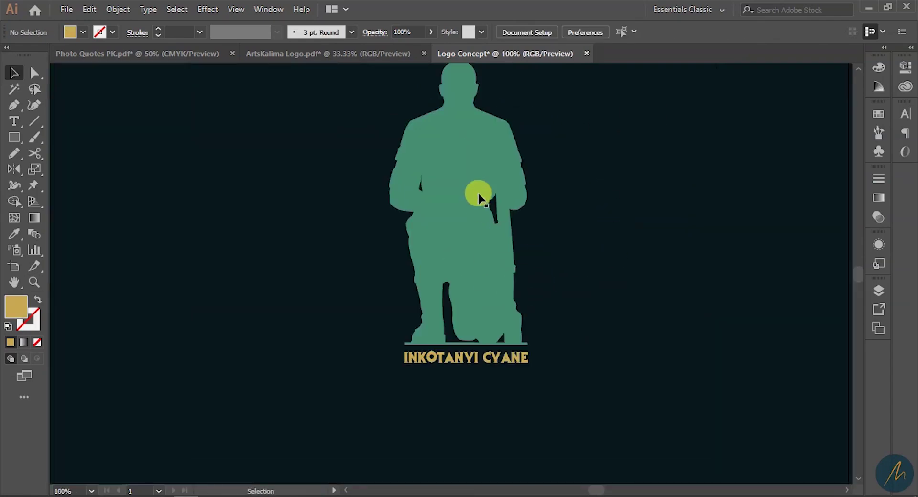
{"action": "left_click_drag", "start_coordinate": [341, 107], "coordinate": [566, 356]}
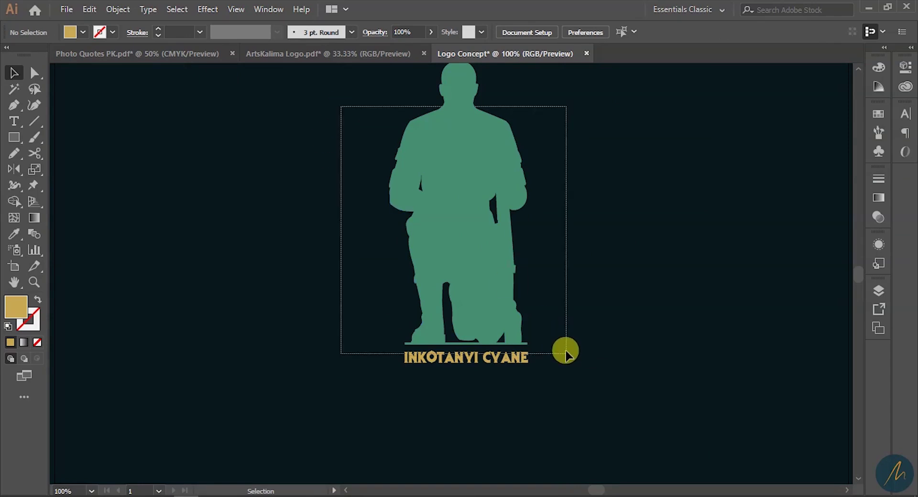
{"action": "left_click", "coordinate": [476, 219]}
{"action": "scroll", "coordinate": [462, 165], "scroll_direction": "up", "scroll_amount": 3}
{"action": "left_click_drag", "start_coordinate": [459, 126], "coordinate": [459, 277]}
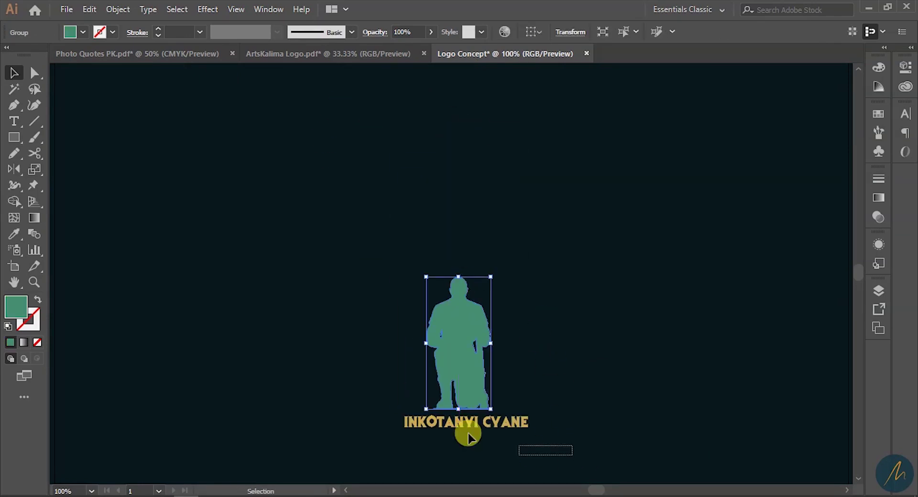
Step: Scale the silhouette, ground line and title up together, then reduce them to a moderate size near the artboard's center
{"action": "left_click", "coordinate": [447, 424]}
{"action": "left_click", "coordinate": [446, 369], "text": "shift"}
{"action": "left_click_drag", "start_coordinate": [530, 432], "coordinate": [633, 459]}
{"action": "key", "text": "z"}
{"action": "left_click", "coordinate": [457, 347], "text": "alt"}
{"action": "left_click", "coordinate": [458, 346], "text": "alt"}
{"action": "left_click", "coordinate": [457, 346], "text": "alt"}
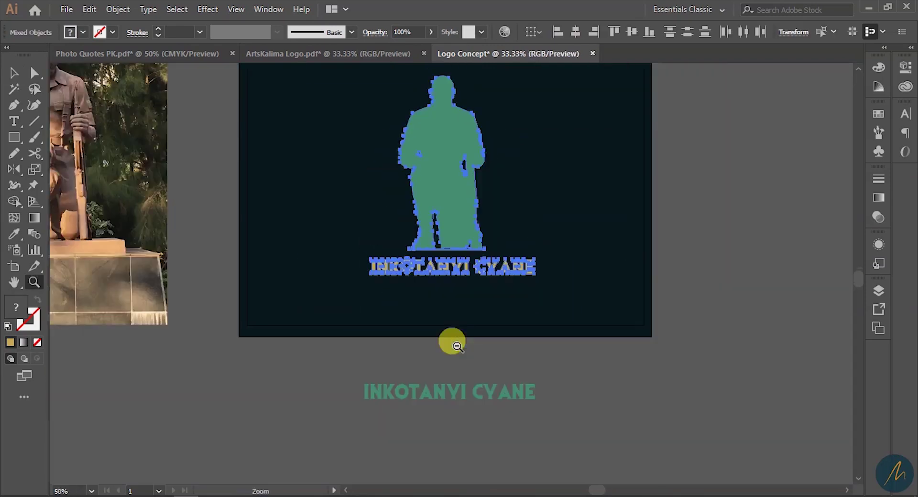
{"action": "left_click_drag", "start_coordinate": [454, 343], "coordinate": [451, 415]}
{"action": "key", "text": "v"}
{"action": "left_click_drag", "start_coordinate": [505, 372], "coordinate": [444, 321]}
{"action": "left_click", "coordinate": [509, 315]}
Step: Ungroup the silhouette and its ground line so the line can be edited separately
{"action": "key", "text": "z"}
{"action": "left_click", "coordinate": [473, 311]}
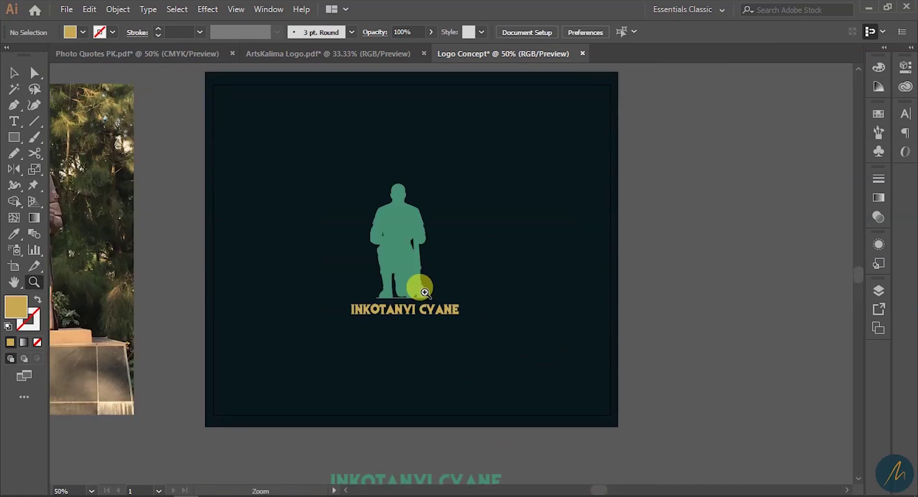
{"action": "left_click", "coordinate": [424, 292]}
{"action": "left_click", "coordinate": [381, 261]}
{"action": "left_click", "coordinate": [512, 307]}
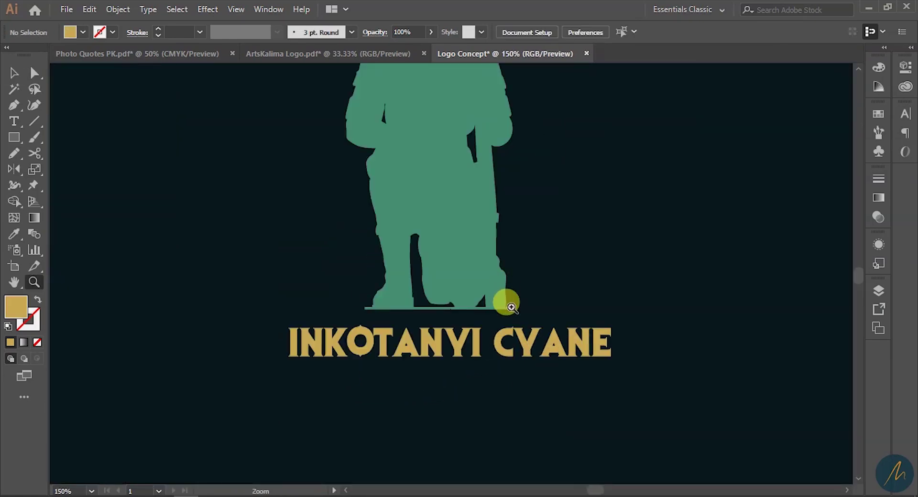
{"action": "key", "text": "v"}
{"action": "left_click", "coordinate": [430, 309]}
{"action": "right_click", "coordinate": [436, 302]}
{"action": "left_click", "coordinate": [538, 354]}
Step: Stretch the ground line at both ends to the full width of the title and nudge it up against the feet
{"action": "left_click", "coordinate": [428, 316]}
{"action": "left_click", "coordinate": [470, 311]}
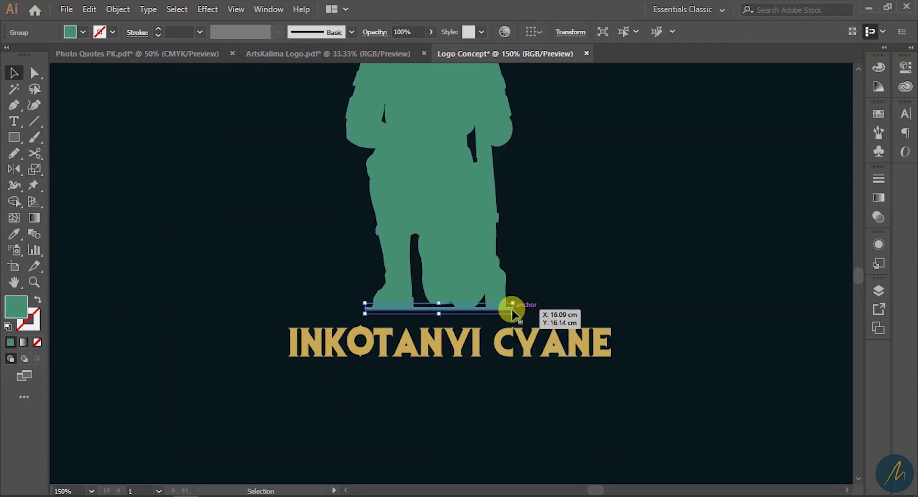
{"action": "left_click_drag", "start_coordinate": [513, 312], "coordinate": [611, 310]}
{"action": "left_click_drag", "start_coordinate": [365, 313], "coordinate": [289, 319]}
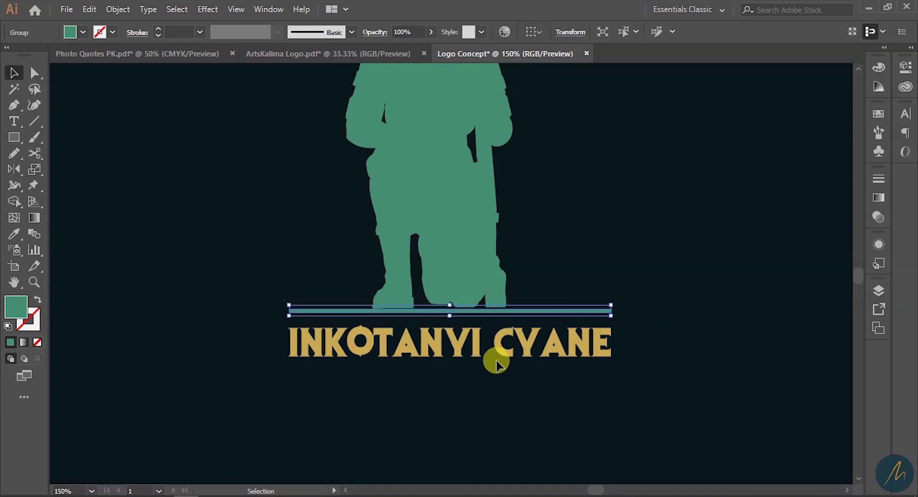
{"action": "key", "text": "Up"}
{"action": "key", "text": "Up"}
{"action": "key", "text": "Down"}
{"action": "key", "text": "Up"}
Step: Select all the title letters and nudge them up until only a narrow gap remains below the ground line
{"action": "left_click", "coordinate": [466, 355]}
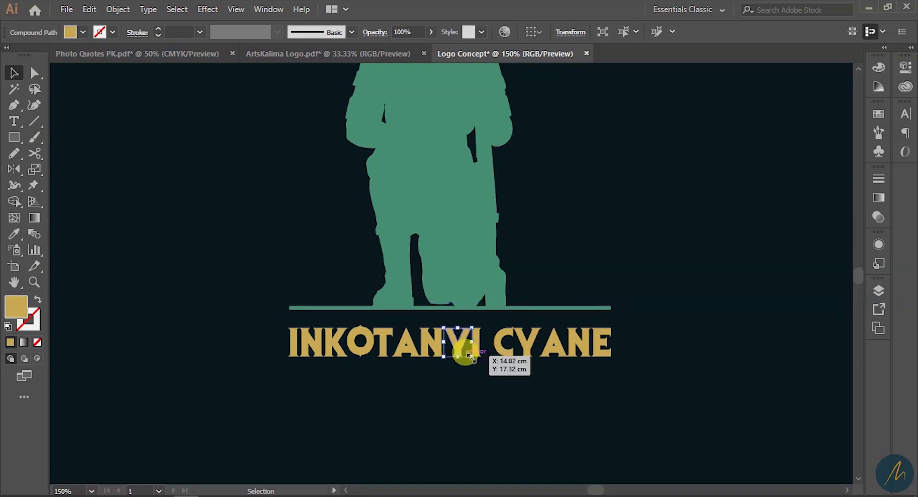
{"action": "left_click_drag", "start_coordinate": [648, 373], "coordinate": [207, 325]}
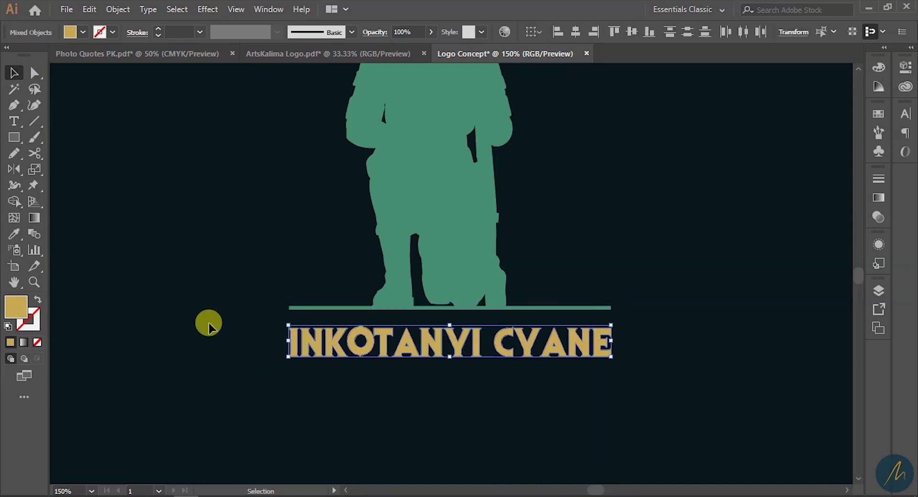
{"action": "key", "text": "Up"}
{"action": "key", "text": "Up"}
{"action": "key", "text": "Up"}
{"action": "key", "text": "Up"}
{"action": "key", "text": "Up"}
{"action": "key", "text": "Up"}
{"action": "key", "text": "Up"}
{"action": "key", "text": "Up"}
{"action": "key", "text": "Up"}
{"action": "key", "text": "Up"}
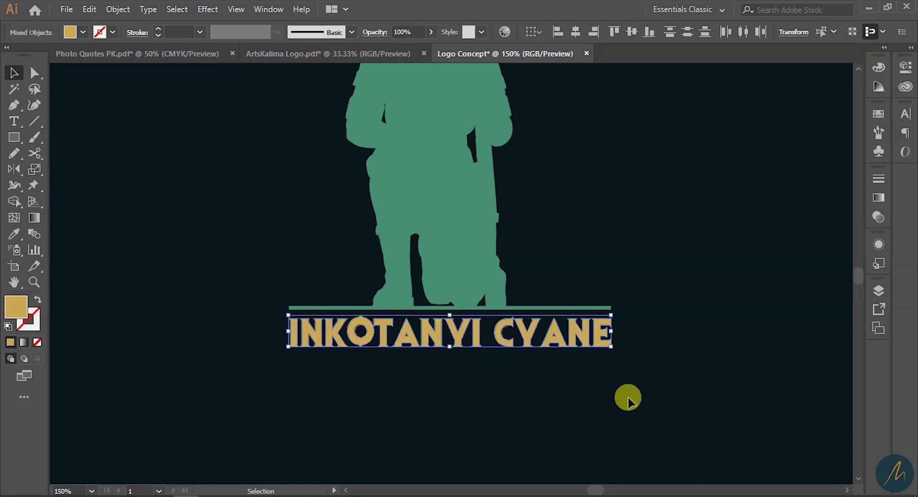
{"action": "left_click", "coordinate": [687, 337]}
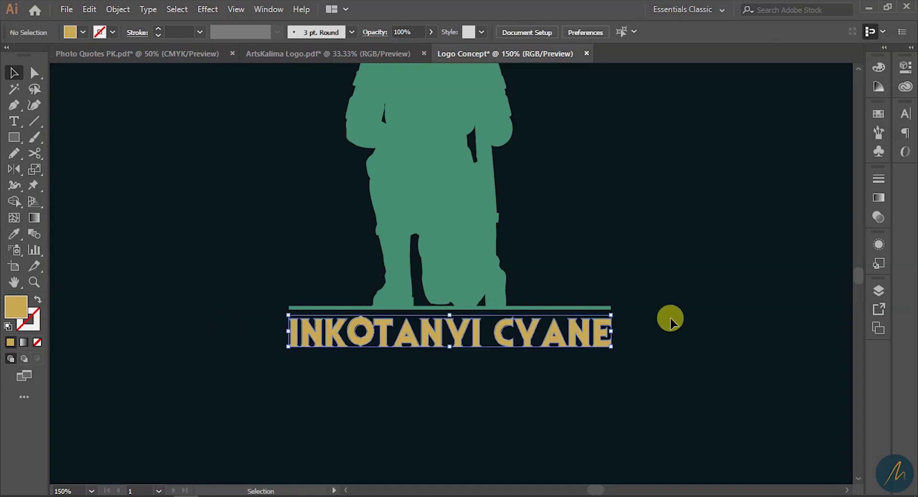
Step: Select the complete logo and enlarge it proportionally on the dark artboard
{"action": "key", "text": "z"}
{"action": "left_click", "coordinate": [538, 353], "text": "alt"}
{"action": "left_click", "coordinate": [534, 339], "text": "alt"}
{"action": "left_click_drag", "start_coordinate": [443, 195], "coordinate": [512, 362]}
{"action": "key", "text": "v"}
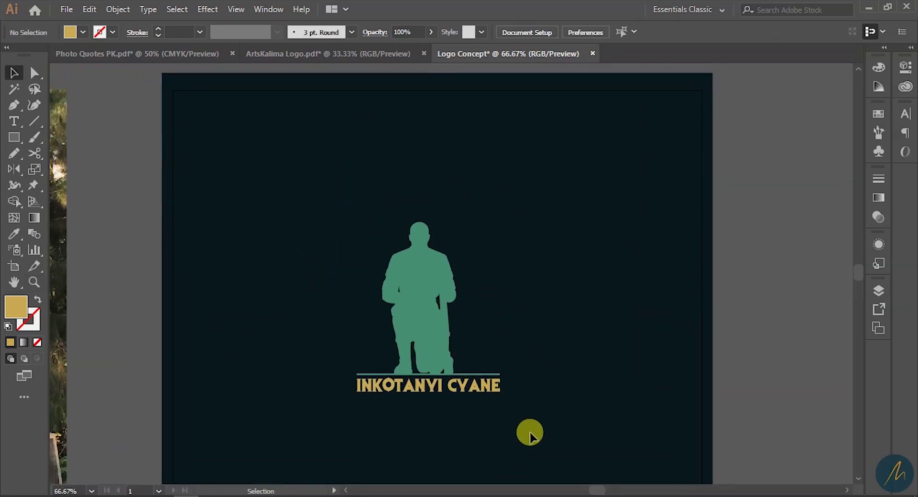
{"action": "left_click_drag", "start_coordinate": [526, 433], "coordinate": [327, 217]}
{"action": "left_click", "coordinate": [497, 389]}
{"action": "left_click_drag", "start_coordinate": [497, 390], "coordinate": [519, 412]}
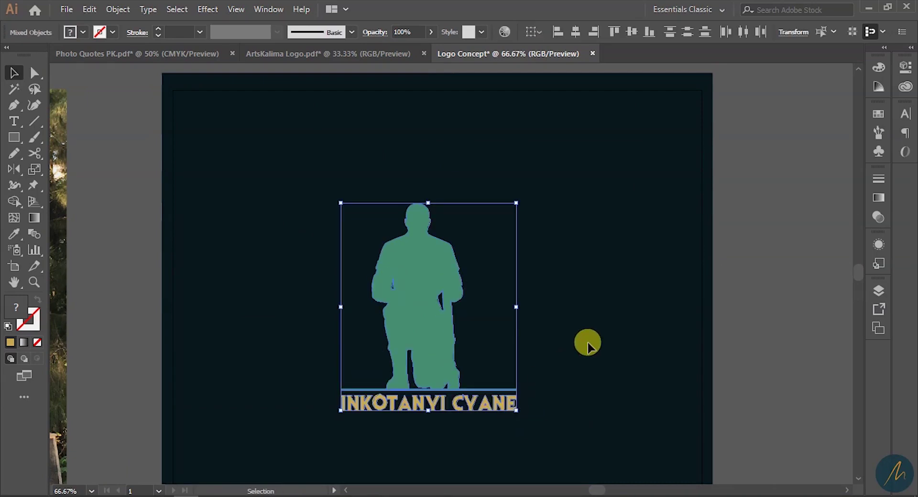
{"action": "left_click", "coordinate": [581, 346]}
Step: Enlarge the silhouette, ground line and title slightly once more as one selection
{"action": "key", "text": "z"}
{"action": "left_click", "coordinate": [513, 343], "text": "alt"}
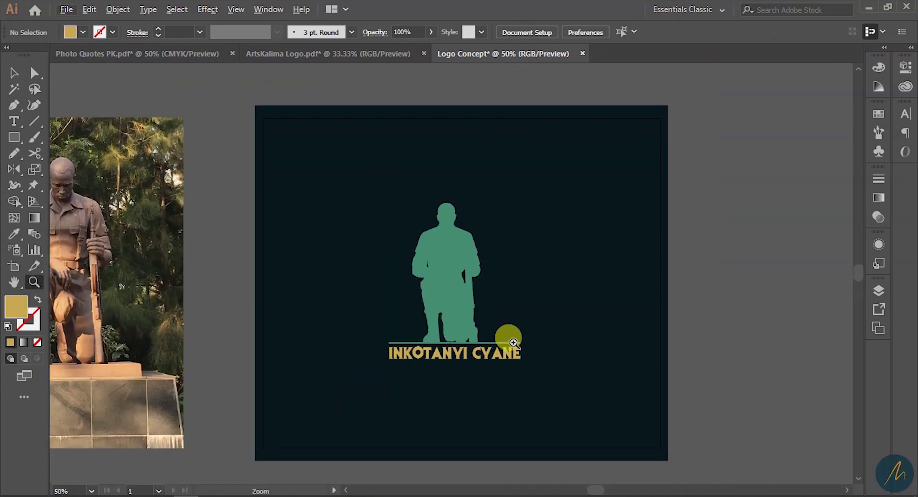
{"action": "left_click", "coordinate": [475, 308]}
{"action": "left_click", "coordinate": [482, 316], "text": "alt"}
{"action": "left_click_drag", "start_coordinate": [299, 111], "coordinate": [500, 334]}
{"action": "left_click_drag", "start_coordinate": [482, 300], "coordinate": [490, 310]}
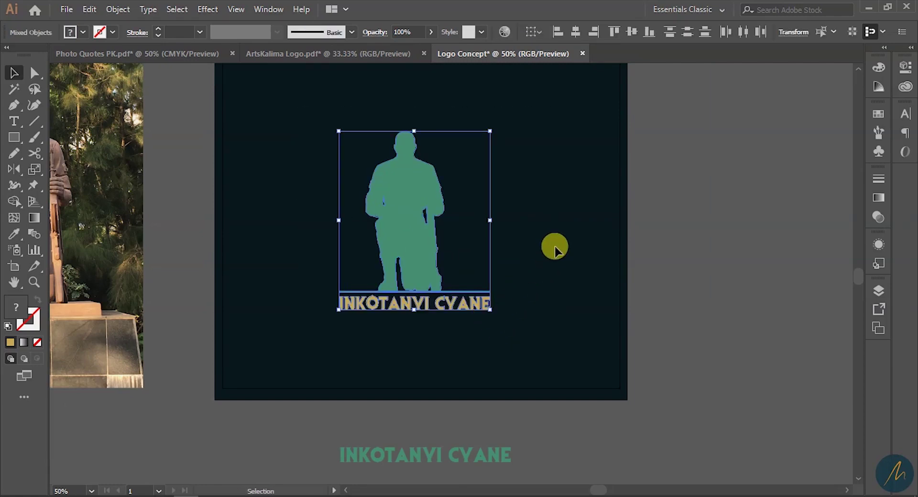
{"action": "left_click", "coordinate": [555, 249]}
Step: Examine the logo's size and placement on the artboard and compare it with the statue photo
{"action": "left_click_drag", "start_coordinate": [477, 219], "coordinate": [467, 282]}
{"action": "left_click", "coordinate": [427, 305]}
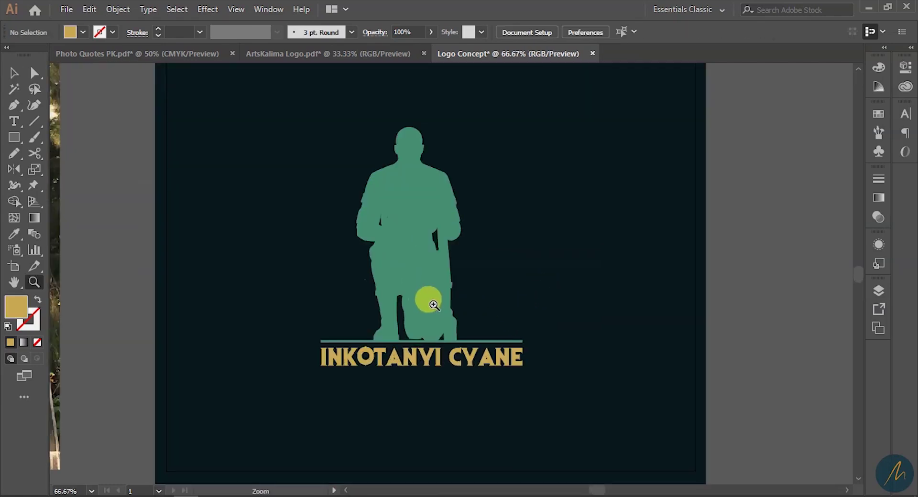
{"action": "left_click", "coordinate": [437, 304], "text": "alt"}
{"action": "left_click_drag", "start_coordinate": [535, 323], "coordinate": [477, 380]}
{"action": "key", "text": "v"}
{"action": "left_click", "coordinate": [484, 373]}
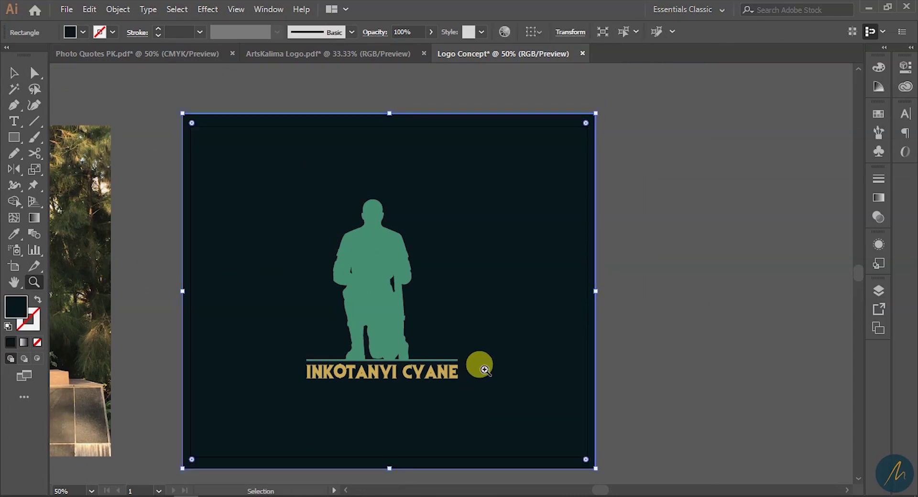
{"action": "left_click_drag", "start_coordinate": [449, 334], "coordinate": [384, 267]}
{"action": "left_click", "coordinate": [618, 296]}
{"action": "key", "text": "z"}
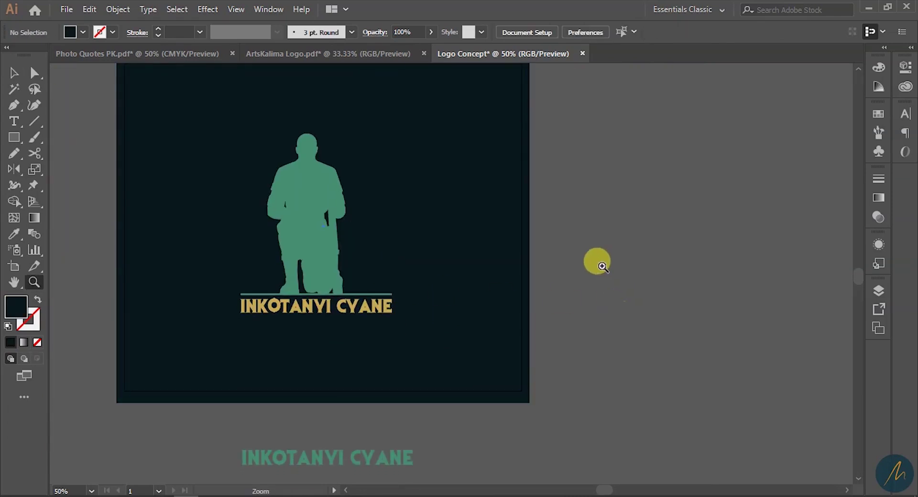
{"action": "left_click", "coordinate": [388, 272], "text": "alt"}
{"action": "left_click_drag", "start_coordinate": [184, 281], "coordinate": [272, 285]}
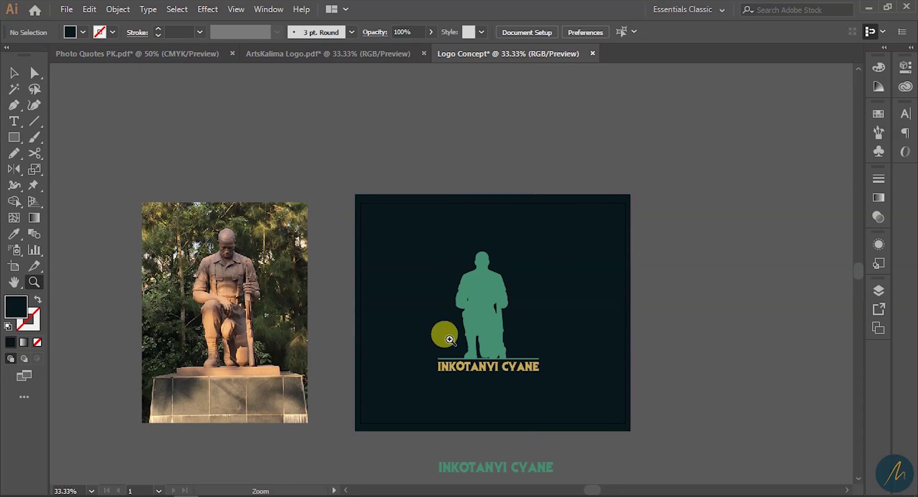
Step: Duplicate the artboard together with the background and logo, placing the copy beside the original
{"action": "left_click", "coordinate": [537, 331]}
{"action": "left_click_drag", "start_coordinate": [407, 258], "coordinate": [420, 284]}
{"action": "left_click", "coordinate": [13, 267]}
{"action": "left_click_drag", "start_coordinate": [250, 209], "coordinate": [703, 230]}
{"action": "left_click_drag", "start_coordinate": [684, 264], "coordinate": [518, 274]}
{"action": "key", "text": "v"}
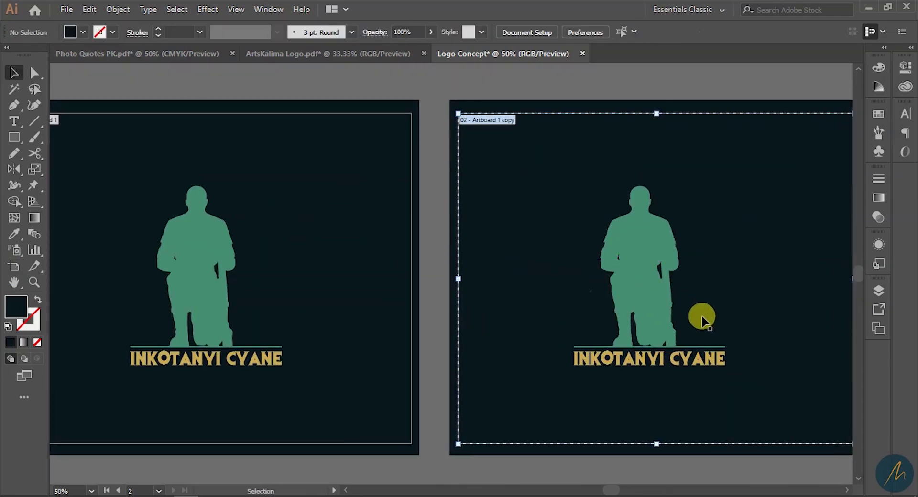
{"action": "left_click_drag", "start_coordinate": [696, 311], "coordinate": [529, 328]}
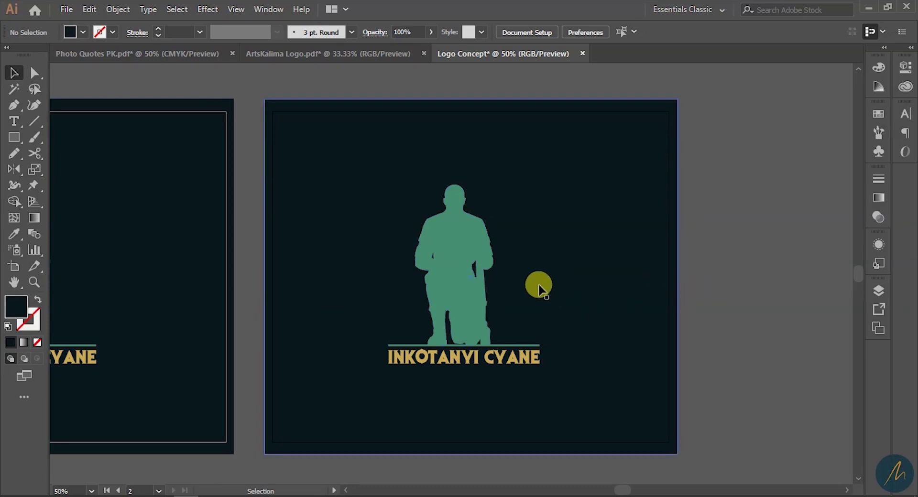
Step: Move the spare green title text below the logo on the copied artboard and set its font to Kick The Font
{"action": "scroll", "coordinate": [463, 328], "scroll_direction": "up", "scroll_amount": 1}
{"action": "scroll", "coordinate": [455, 369], "scroll_direction": "down", "scroll_amount": 2}
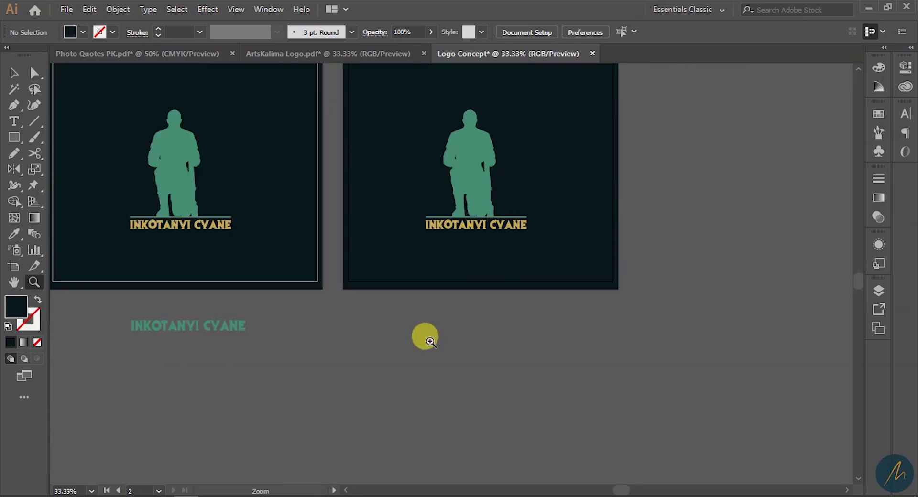
{"action": "left_click_drag", "start_coordinate": [171, 335], "coordinate": [432, 280]}
{"action": "left_click_drag", "start_coordinate": [239, 334], "coordinate": [542, 62]}
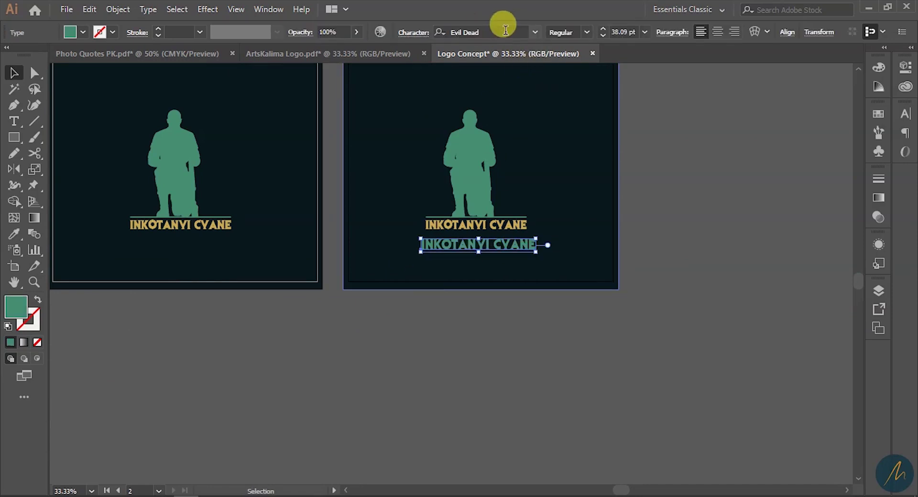
{"action": "left_click", "coordinate": [535, 34]}
{"action": "left_click", "coordinate": [536, 139]}
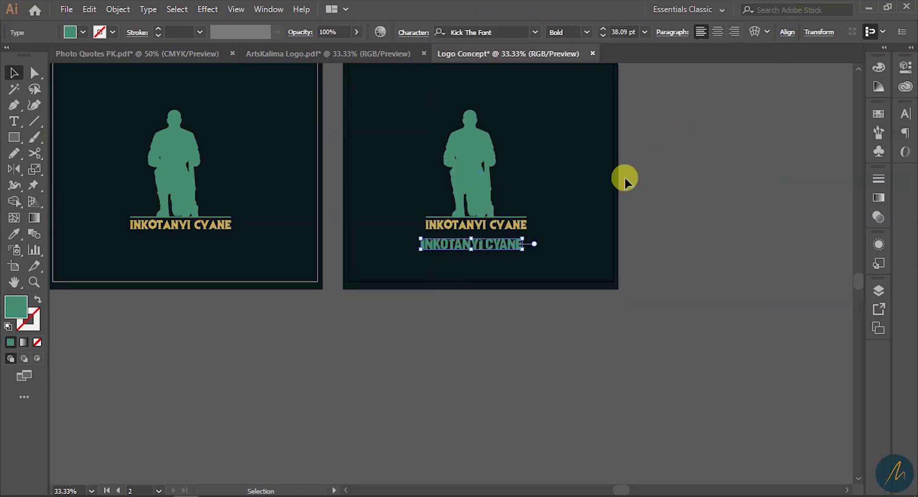
{"action": "left_click", "coordinate": [644, 268]}
Step: Lock the dark background rectangle on the copied artboard in place
{"action": "scroll", "coordinate": [547, 270], "scroll_direction": "up", "scroll_amount": 3}
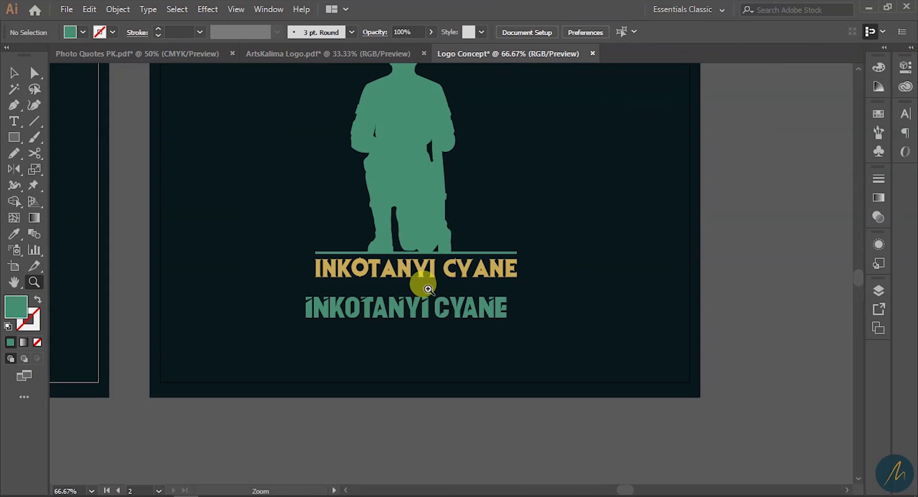
{"action": "left_click_drag", "start_coordinate": [447, 251], "coordinate": [460, 362]}
{"action": "key", "text": "ctrl+z"}
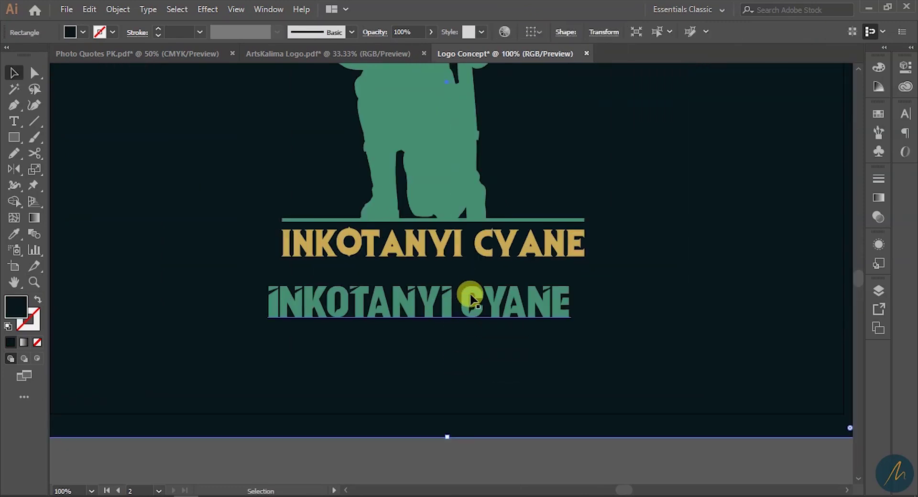
{"action": "key", "text": "ctrl+2"}
Step: Move the yellowish title down out of the logo and fit the green Kick The Font title under the ground line at its width
{"action": "left_click_drag", "start_coordinate": [482, 245], "coordinate": [479, 263]}
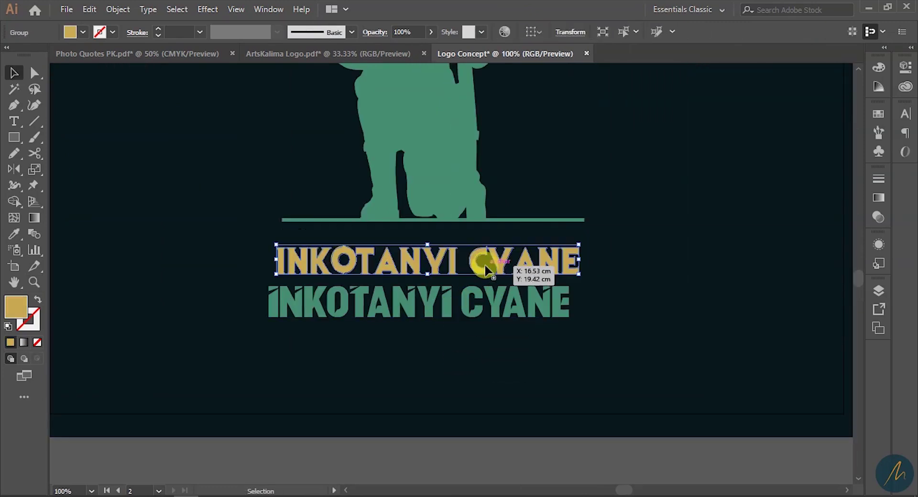
{"action": "left_click", "coordinate": [474, 311], "text": "shift"}
{"action": "left_click", "coordinate": [512, 366]}
{"action": "left_click_drag", "start_coordinate": [485, 269], "coordinate": [492, 395]}
{"action": "left_click_drag", "start_coordinate": [478, 303], "coordinate": [497, 256]}
{"action": "left_click_drag", "start_coordinate": [583, 261], "coordinate": [582, 262]}
{"action": "left_click", "coordinate": [623, 287]}
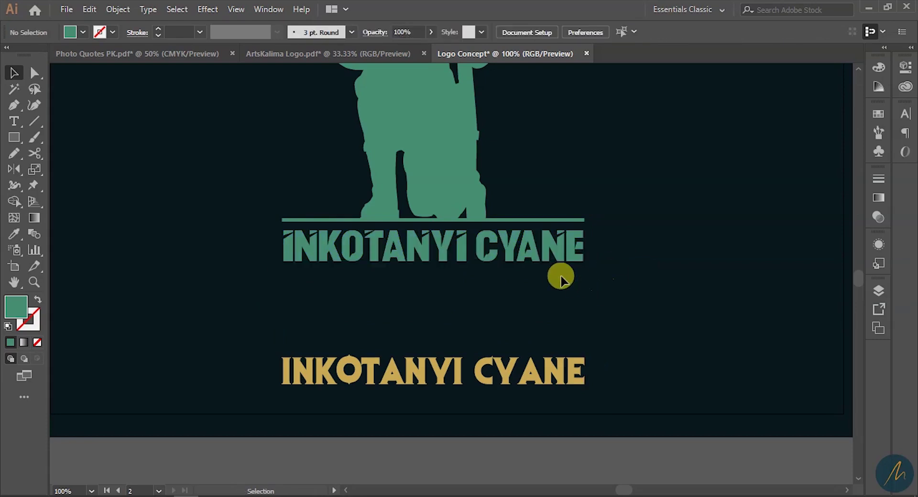
Step: Apply the yellowish fill of the old title to the green title text with the Eyedropper
{"action": "left_click", "coordinate": [533, 261]}
{"action": "key", "text": "i"}
{"action": "left_click", "coordinate": [488, 351]}
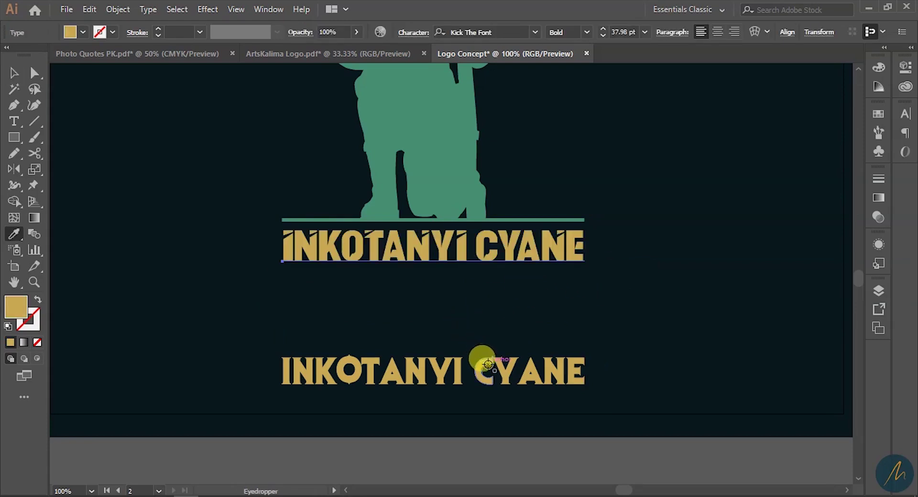
Step: Recolor only the word CYANE in the Kick The Font title with the soldier silhouette's green using the Eyedropper
{"action": "key", "text": "v"}
{"action": "double_click", "coordinate": [484, 248]}
{"action": "key", "text": "ctrl+a"}
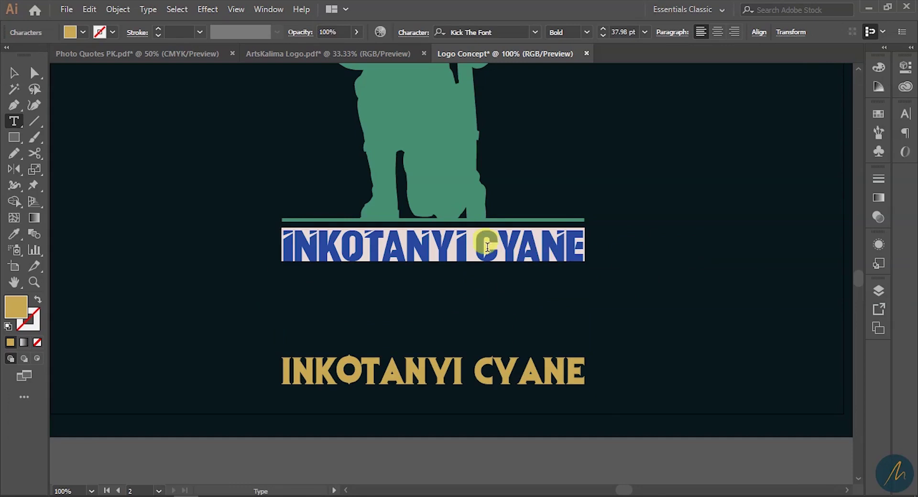
{"action": "left_click_drag", "start_coordinate": [487, 246], "coordinate": [609, 246]}
{"action": "left_click", "coordinate": [401, 135]}
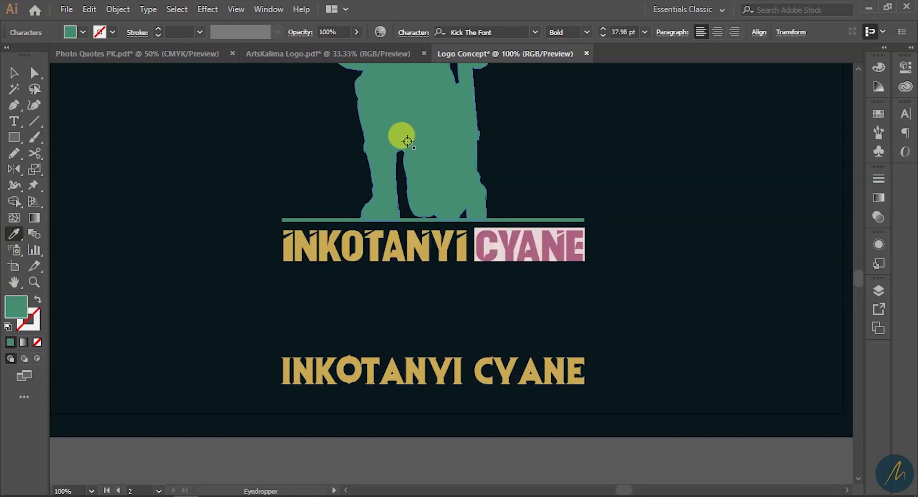
{"action": "left_click", "coordinate": [11, 74]}
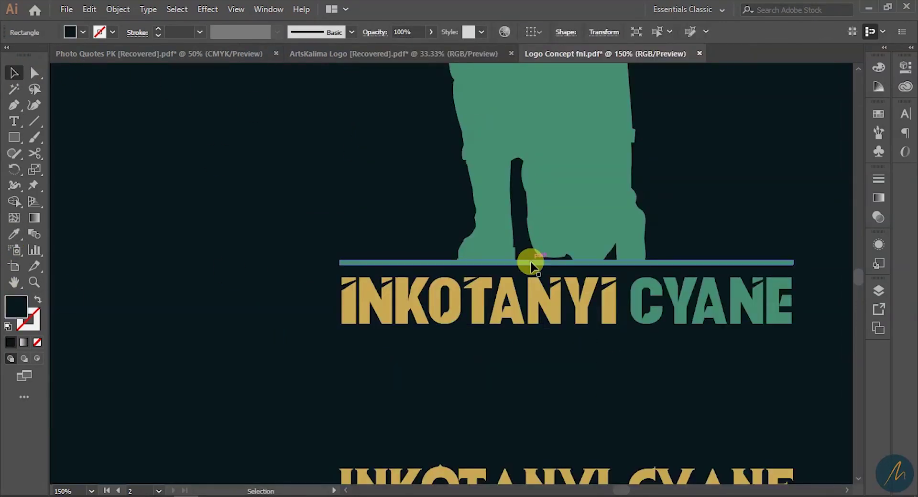
Step: Cut the green ground line into two halves at its midpoint with the Scissors tool
{"action": "left_click", "coordinate": [531, 261]}
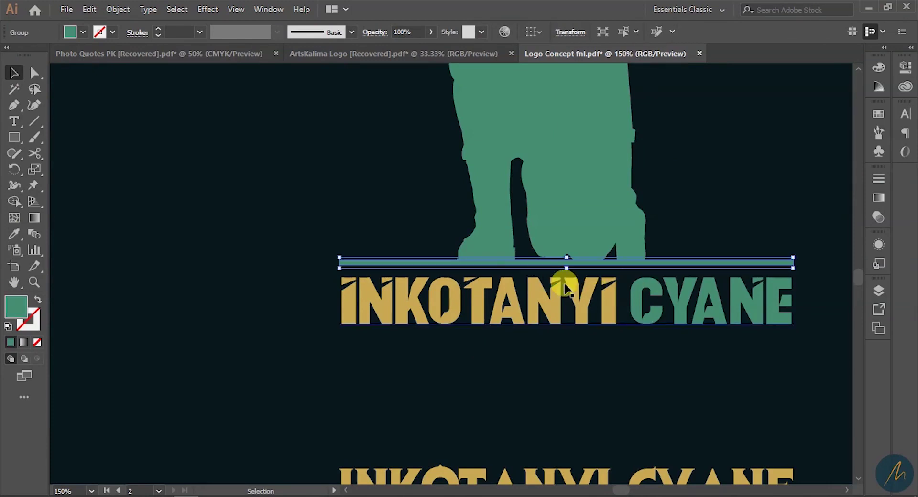
{"action": "left_click", "coordinate": [41, 158]}
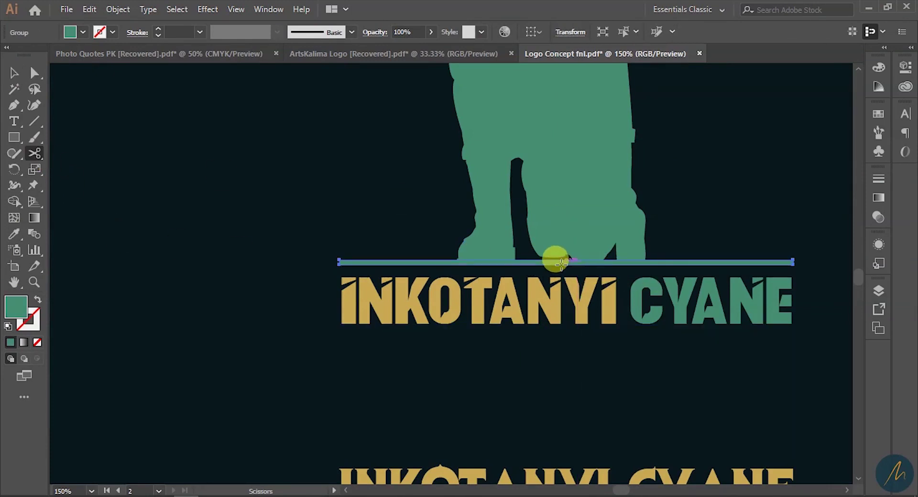
{"action": "double_click", "coordinate": [496, 278]}
{"action": "left_click_drag", "start_coordinate": [521, 261], "coordinate": [489, 283]}
{"action": "key", "text": "v"}
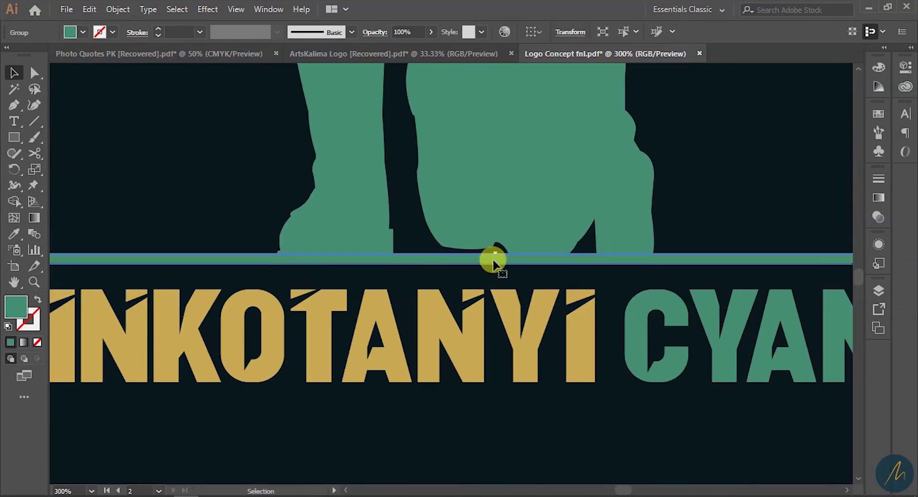
{"action": "left_click", "coordinate": [35, 154]}
{"action": "left_click", "coordinate": [489, 268]}
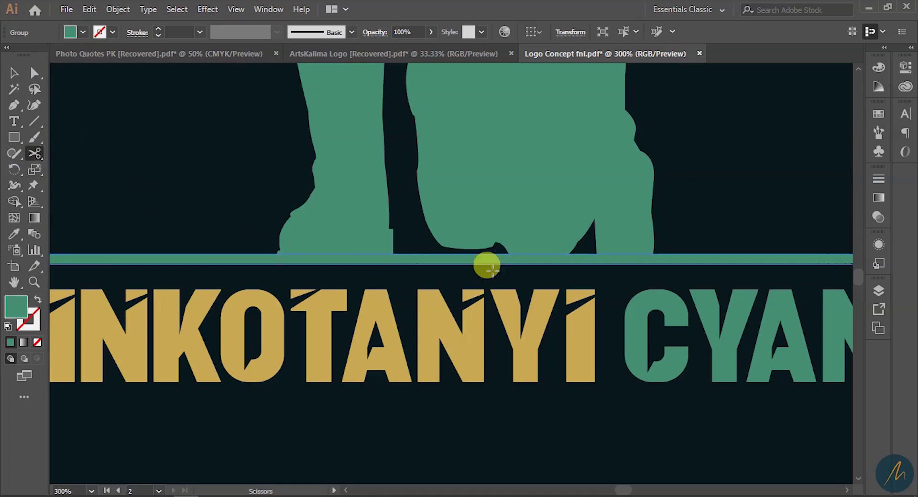
{"action": "left_click", "coordinate": [496, 250]}
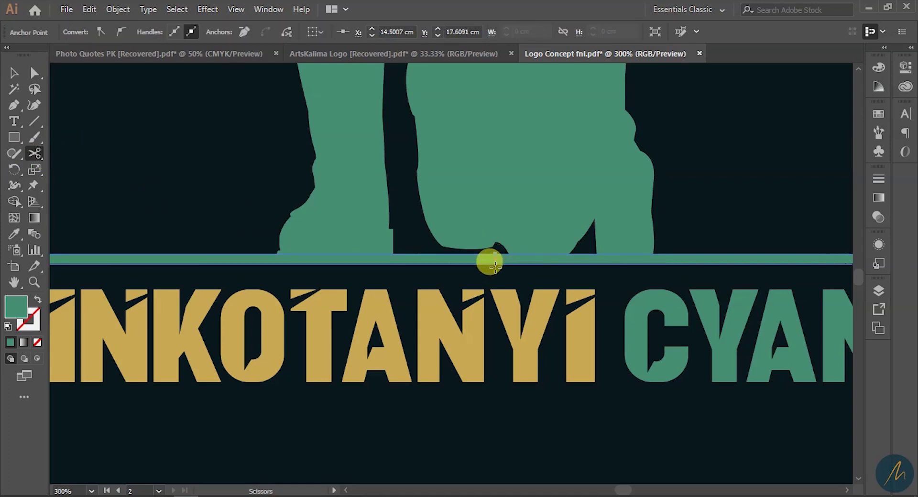
{"action": "left_click", "coordinate": [495, 268]}
{"action": "left_click", "coordinate": [587, 271]}
{"action": "key", "text": "v"}
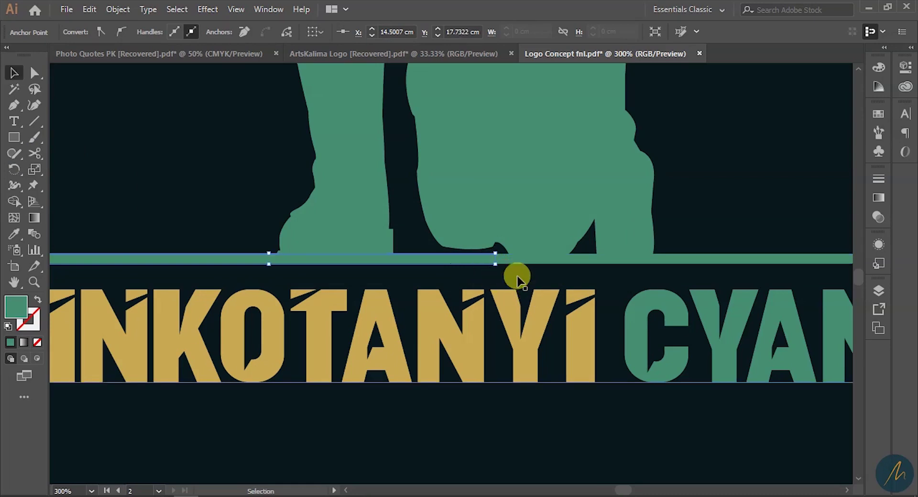
{"action": "key", "text": "z"}
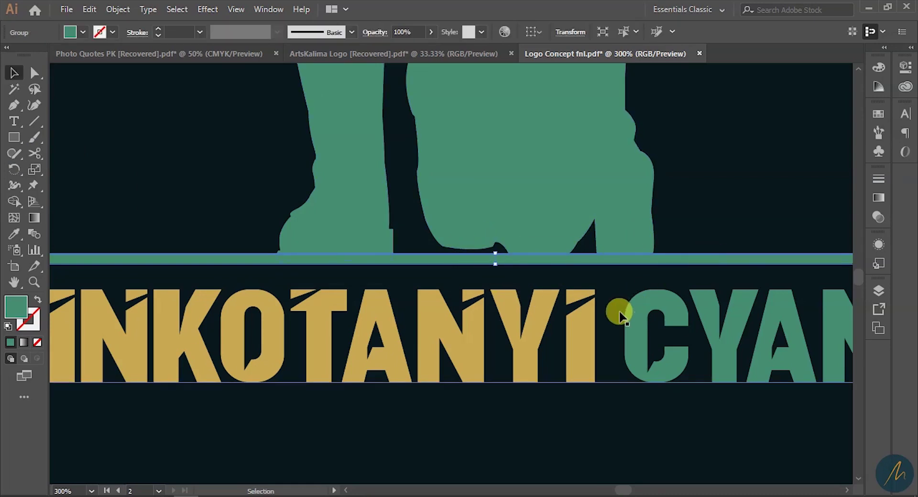
Step: Ungroup the cut ground line and fill its right half with the yellowish color of INKOTANYI
{"action": "left_click", "coordinate": [497, 264], "text": "alt"}
{"action": "right_click", "coordinate": [592, 266]}
{"action": "left_click", "coordinate": [635, 378]}
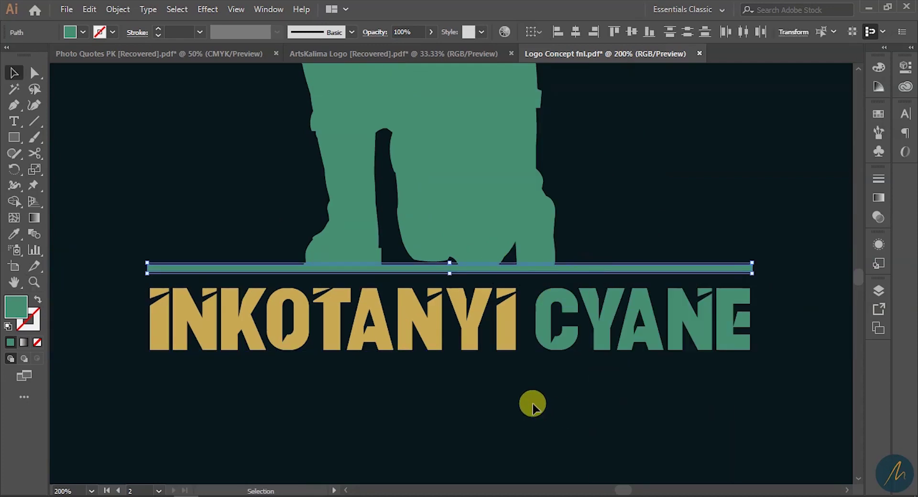
{"action": "left_click", "coordinate": [640, 264]}
{"action": "left_click", "coordinate": [639, 267]}
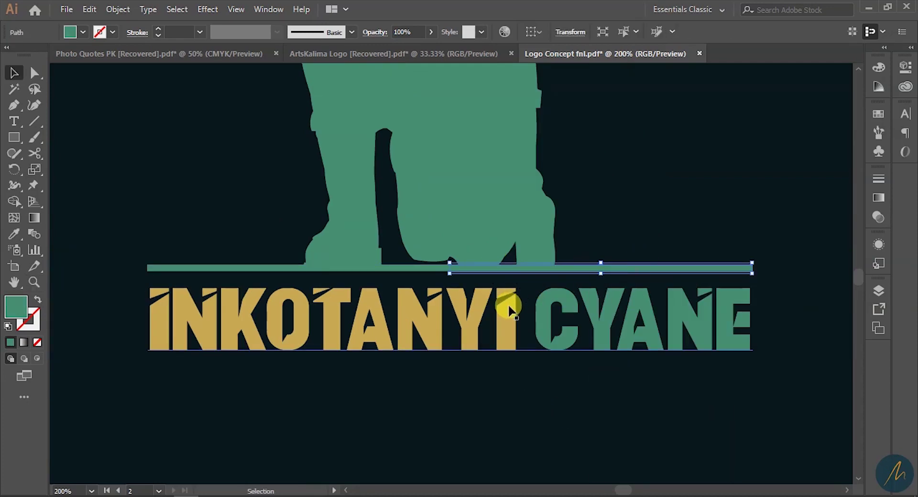
{"action": "key", "text": "i"}
{"action": "left_click", "coordinate": [468, 315]}
{"action": "key", "text": "v"}
{"action": "left_click", "coordinate": [535, 427]}
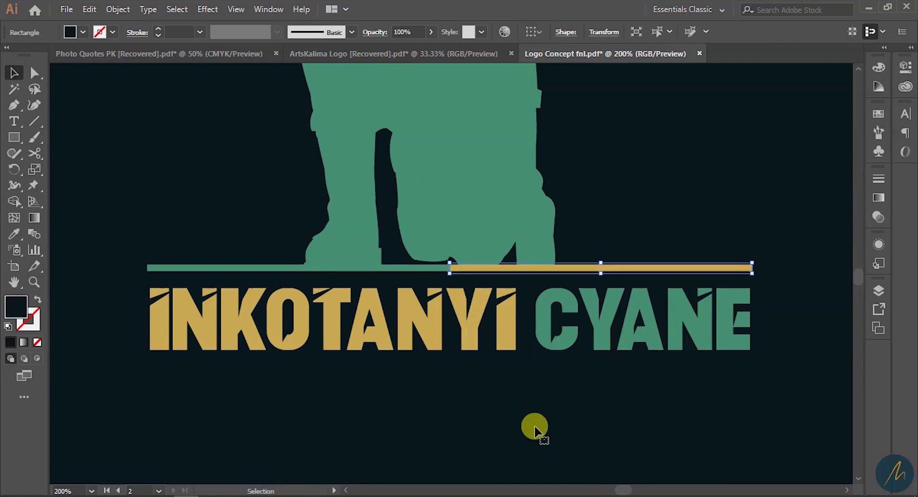
Step: Move the spare yellowish title straight down, off the second artboard
{"action": "scroll", "coordinate": [424, 287], "scroll_direction": "down", "scroll_amount": 4}
{"action": "left_click", "coordinate": [510, 316]}
{"action": "left_click_drag", "start_coordinate": [510, 315], "coordinate": [513, 452]}
Step: Duplicate the second artboard with its logo to the right as a third artboard
{"action": "key", "text": "space"}
{"action": "left_click_drag", "start_coordinate": [456, 246], "coordinate": [596, 337]}
{"action": "left_click_drag", "start_coordinate": [685, 368], "coordinate": [455, 371]}
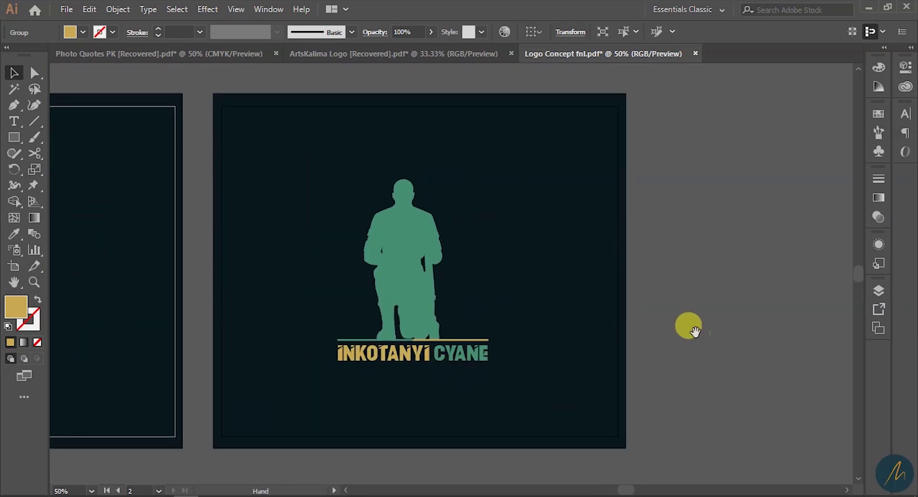
{"action": "left_click_drag", "start_coordinate": [697, 335], "coordinate": [572, 309]}
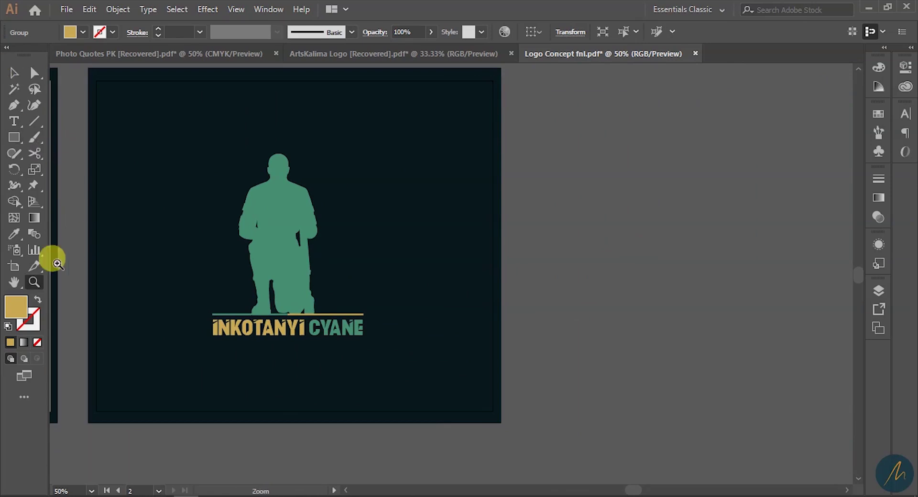
{"action": "left_click", "coordinate": [12, 267]}
{"action": "left_click_drag", "start_coordinate": [237, 171], "coordinate": [446, 232]}
{"action": "key", "text": "z"}
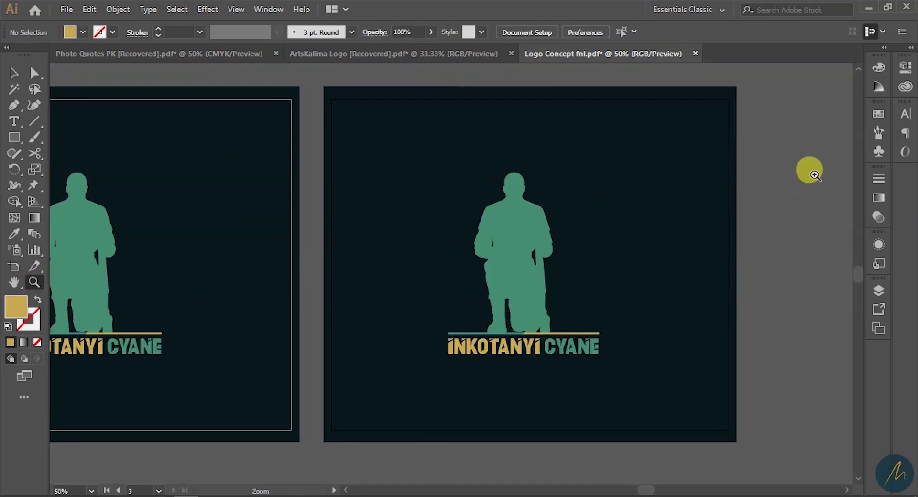
{"action": "left_click", "coordinate": [542, 321]}
{"action": "key", "text": "v"}
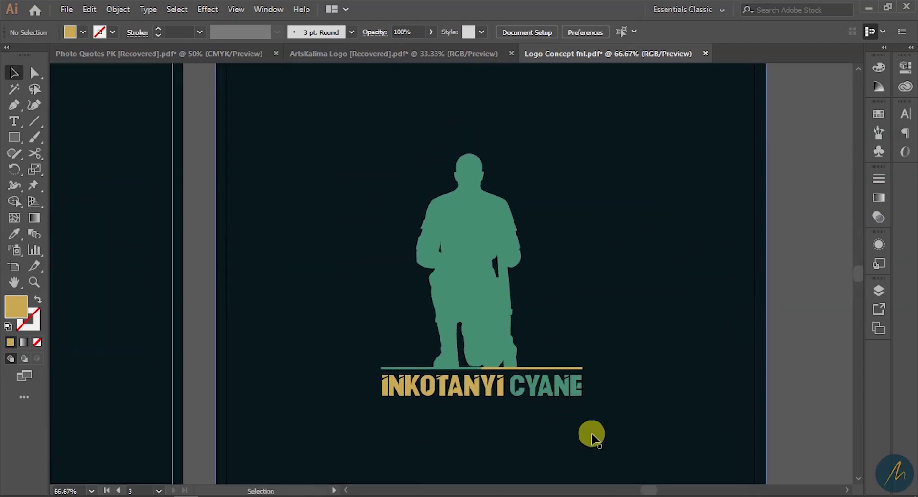
{"action": "left_click", "coordinate": [513, 393]}
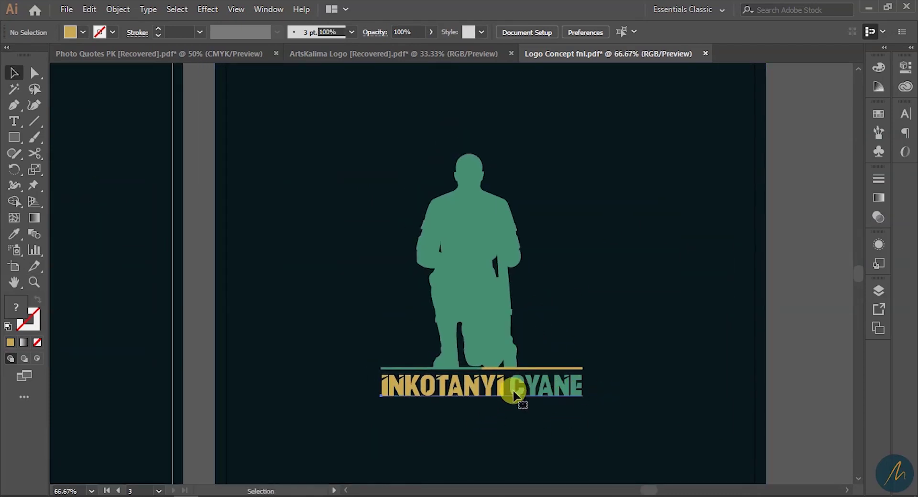
{"action": "left_click", "coordinate": [535, 402]}
{"action": "left_click_drag", "start_coordinate": [595, 382], "coordinate": [607, 351]}
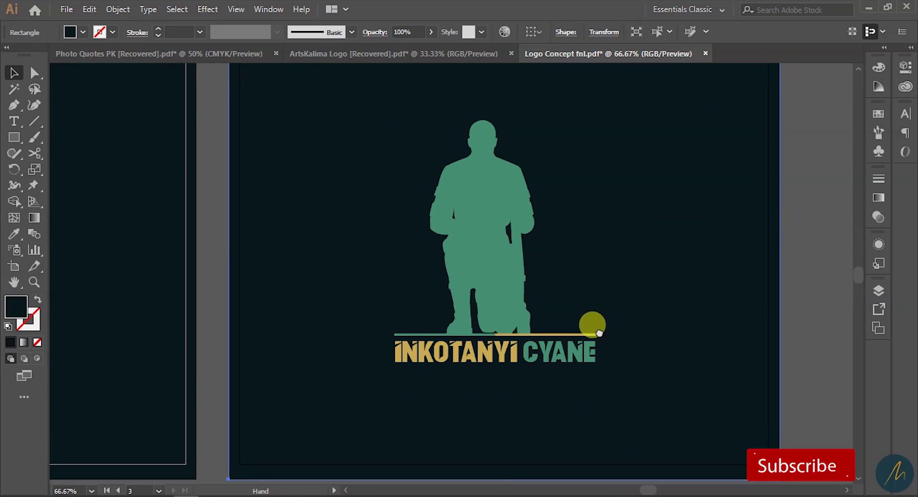
{"action": "left_click_drag", "start_coordinate": [595, 316], "coordinate": [589, 328]}
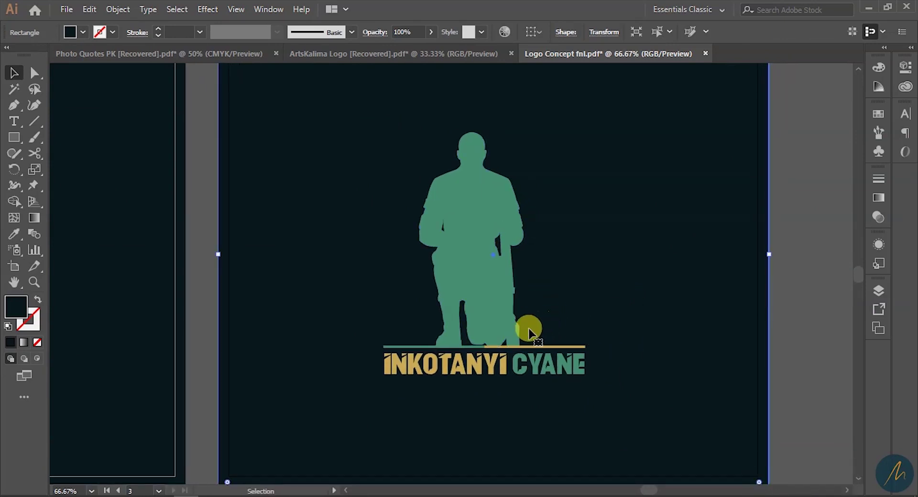
{"action": "left_click", "coordinate": [510, 313]}
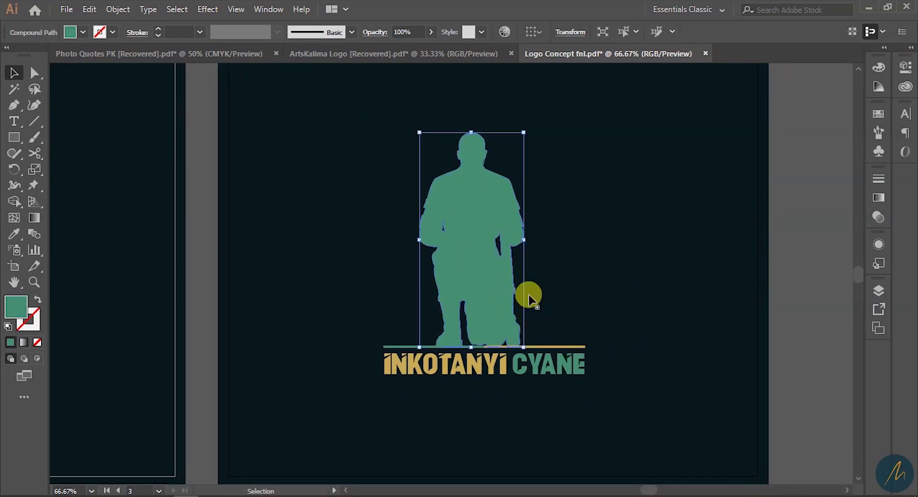
{"action": "left_click", "coordinate": [569, 366]}
Step: Fill the third artboard's background rectangle with the logo's green using the Eyedropper
{"action": "left_click", "coordinate": [658, 299]}
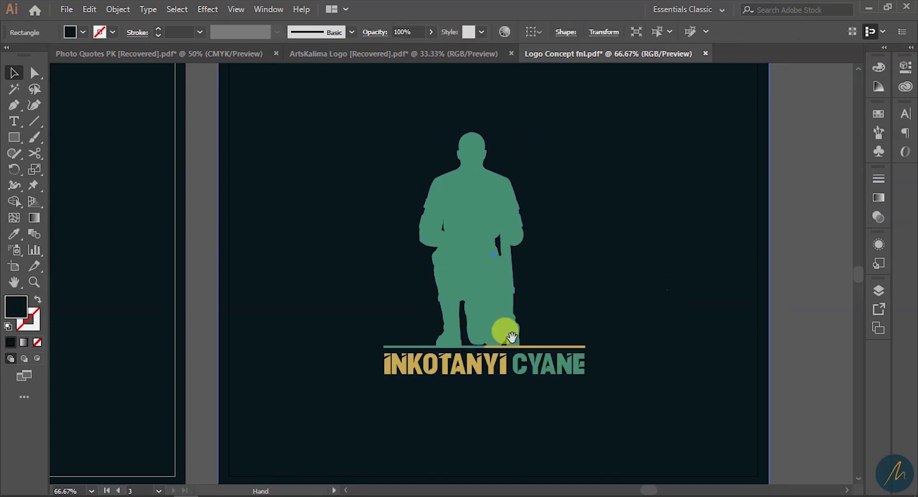
{"action": "left_click_drag", "start_coordinate": [512, 337], "coordinate": [641, 328]}
{"action": "key", "text": "i"}
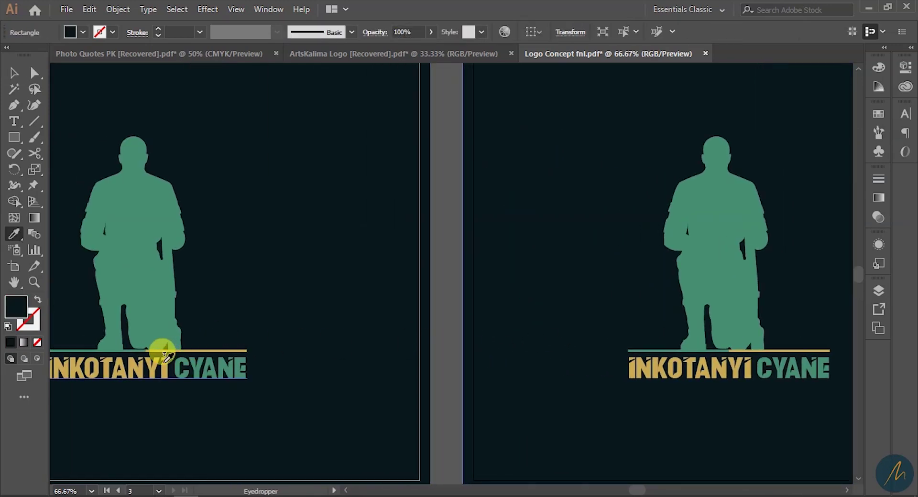
{"action": "left_click", "coordinate": [198, 356]}
{"action": "scroll", "coordinate": [536, 368], "scroll_direction": "right", "scroll_amount": 5}
{"action": "key", "text": "v"}
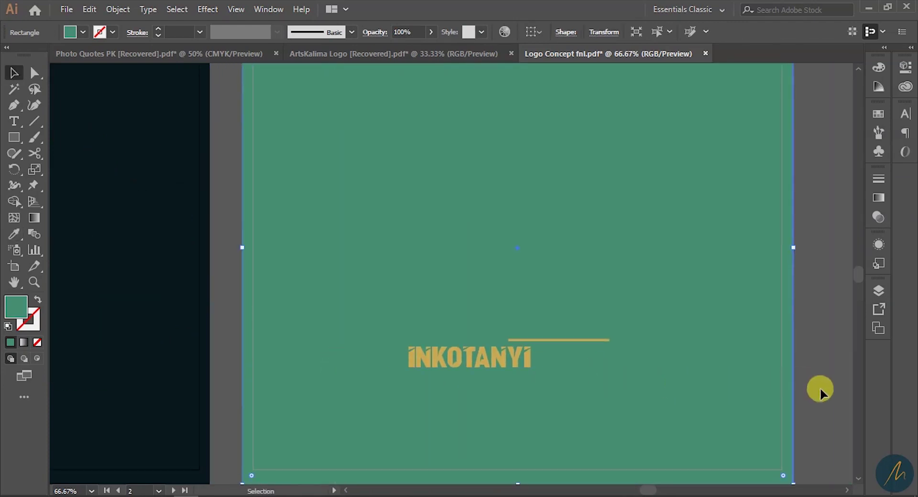
Step: Select all logo parts on the green artboard without the background and fill them with the neighboring artboard's dark background color
{"action": "left_click", "coordinate": [803, 396]}
{"action": "left_click", "coordinate": [502, 176]}
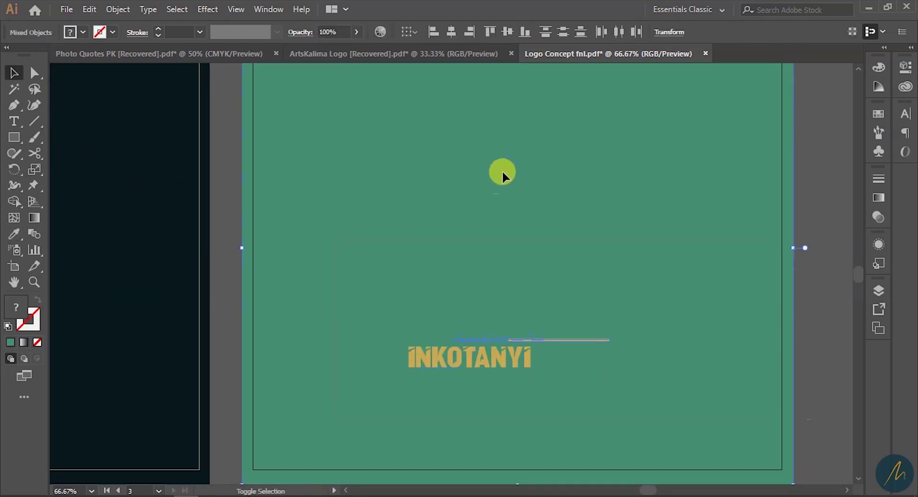
{"action": "scroll", "coordinate": [455, 348], "scroll_direction": "left", "scroll_amount": 4}
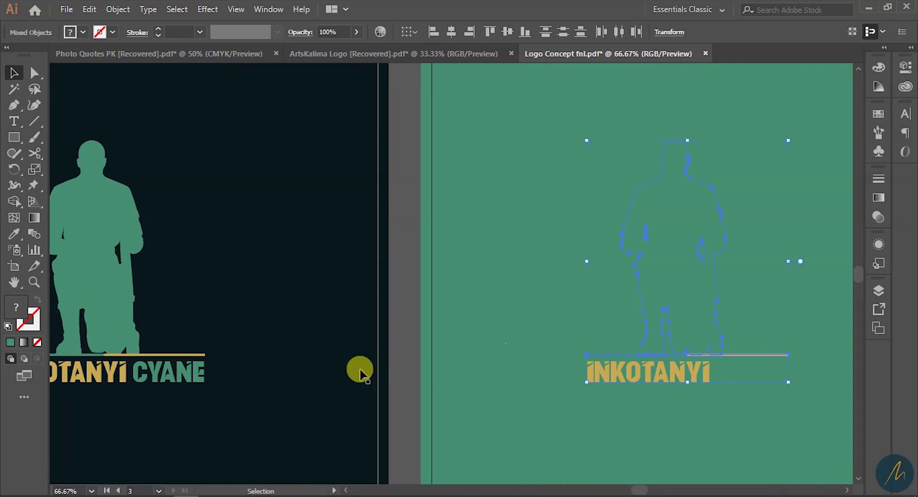
{"action": "key", "text": "i"}
{"action": "left_click", "coordinate": [297, 257]}
{"action": "scroll", "coordinate": [298, 257], "scroll_direction": "right", "scroll_amount": 3}
{"action": "key", "text": "v"}
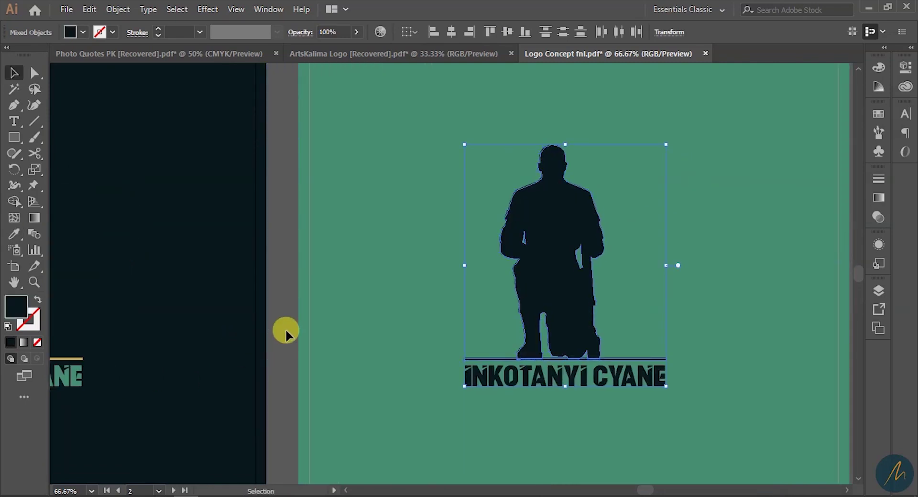
{"action": "left_click", "coordinate": [285, 332]}
Step: Fill the silhouette and ground line on the green artboard with the yellowish title color, leaving the title dark
{"action": "left_click", "coordinate": [547, 301]}
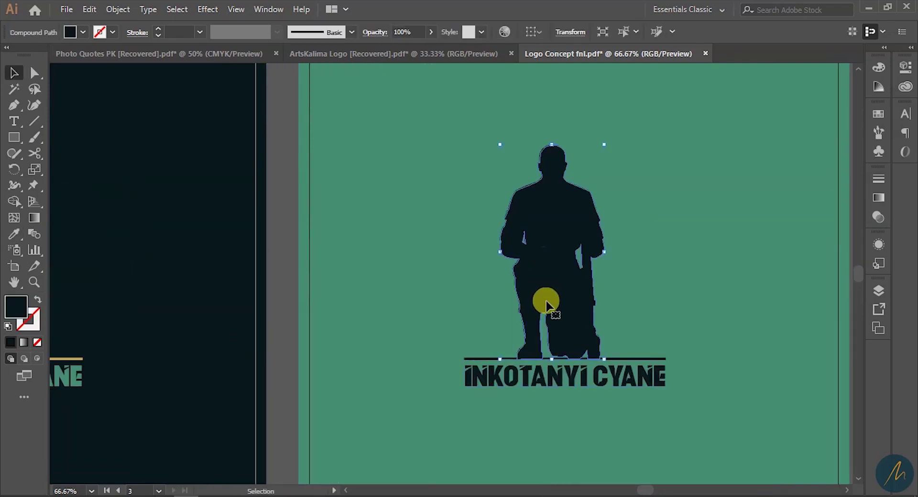
{"action": "left_click", "coordinate": [474, 358], "text": "shift"}
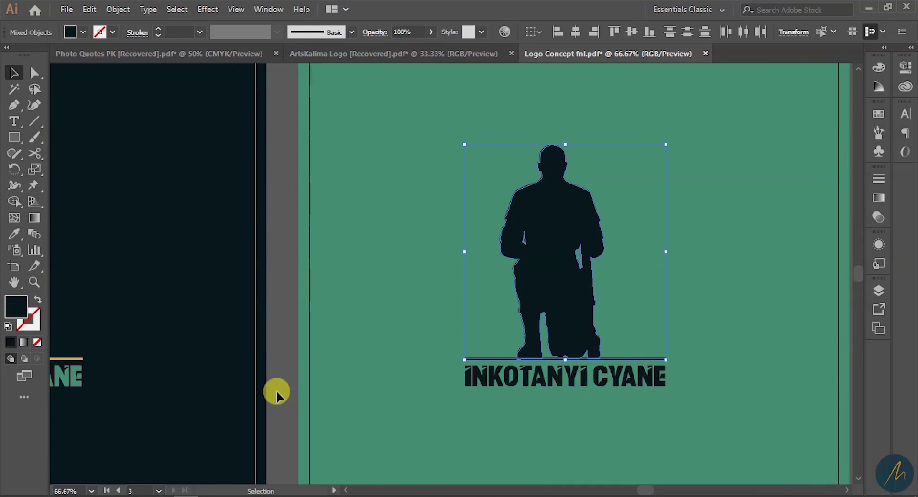
{"action": "scroll", "coordinate": [221, 371], "scroll_direction": "left", "scroll_amount": 4}
{"action": "key", "text": "i"}
{"action": "left_click", "coordinate": [113, 364]}
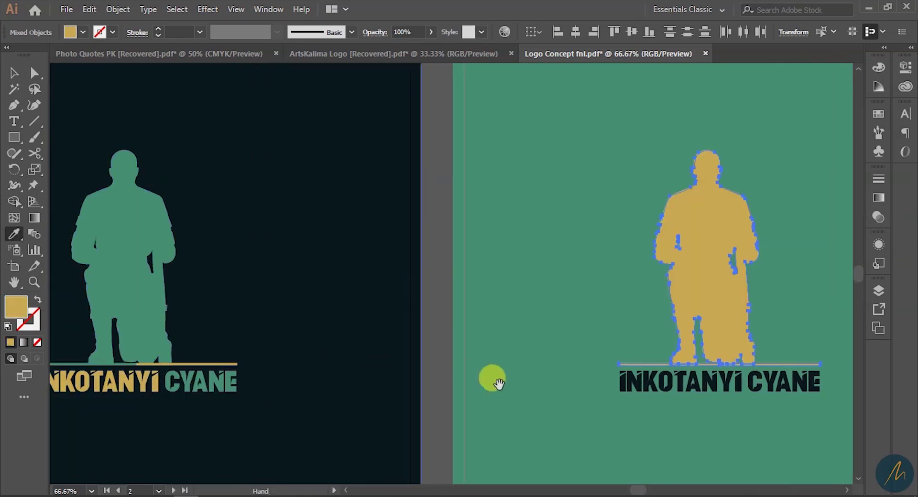
{"action": "left_click_drag", "start_coordinate": [505, 380], "coordinate": [356, 385]}
{"action": "left_click", "coordinate": [289, 328]}
Step: Select the whole logo on the green artboard and nudge it slightly to the right
{"action": "key", "text": "ctrl+minus"}
{"action": "key", "text": "ctrl+minus"}
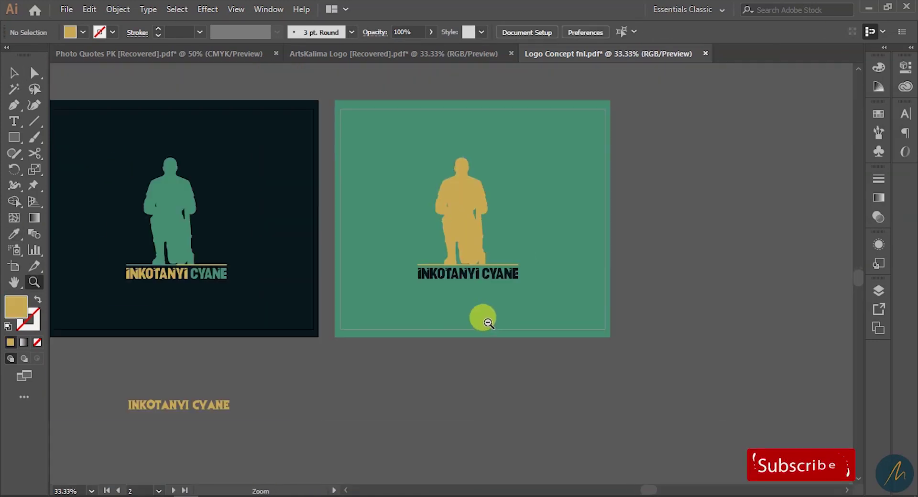
{"action": "left_click_drag", "start_coordinate": [419, 261], "coordinate": [446, 262]}
{"action": "left_click", "coordinate": [508, 258], "text": "shift"}
{"action": "key", "text": "shift+Right"}
{"action": "key", "text": "shift+Right"}
{"action": "key", "text": "shift+Right"}
{"action": "key", "text": "ctrl+shift+a"}
Step: Compare the logo versions on the green artboard and the two dark artboards
{"action": "key", "text": "z"}
{"action": "mouse_move", "coordinate": [421, 310]}
{"action": "left_mouse_down"}
{"action": "mouse_move", "coordinate": [544, 340]}
{"action": "mouse_move", "coordinate": [437, 318]}
{"action": "left_mouse_up"}
{"action": "left_click", "coordinate": [559, 324]}
{"action": "left_click_drag", "start_coordinate": [470, 270], "coordinate": [584, 278]}
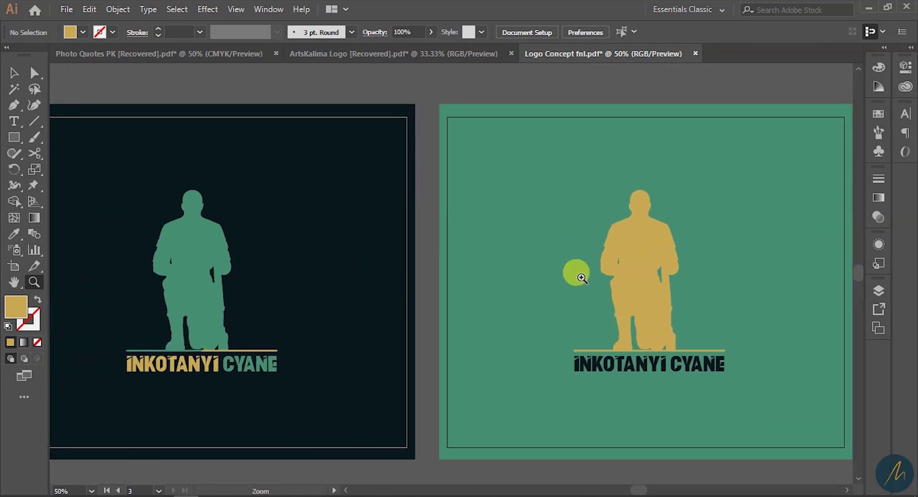
{"action": "left_click", "coordinate": [627, 338]}
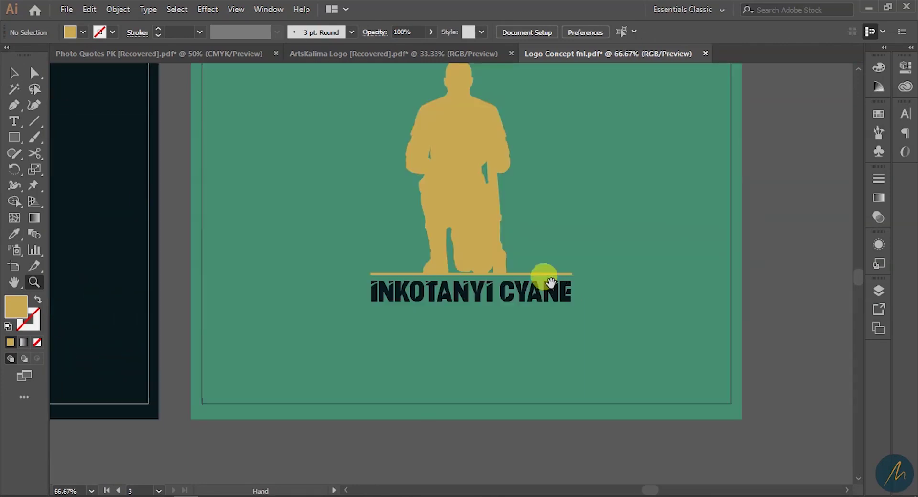
{"action": "left_click", "coordinate": [560, 318], "text": "alt"}
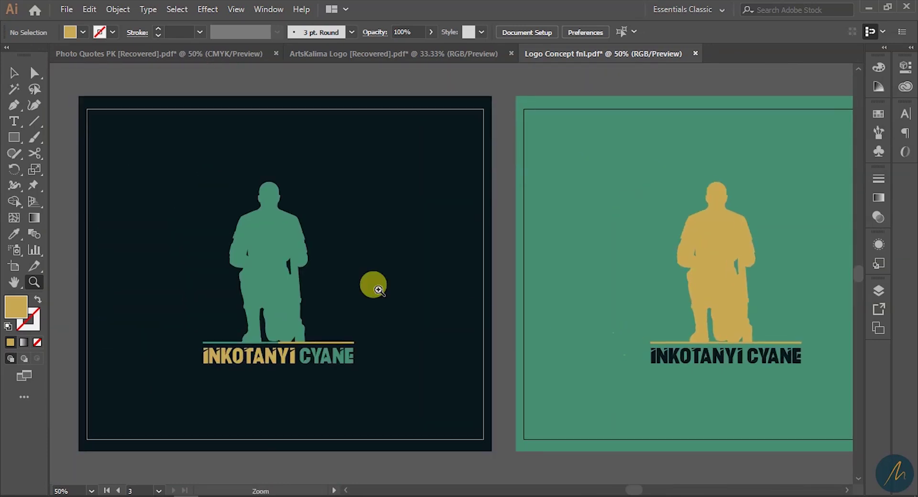
{"action": "left_click", "coordinate": [373, 284], "text": "alt"}
{"action": "left_click_drag", "start_coordinate": [409, 309], "coordinate": [480, 351]}
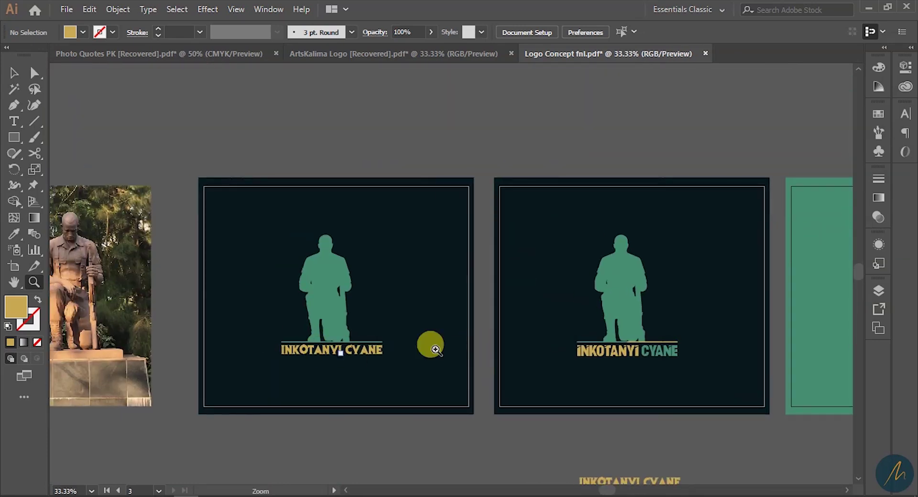
Step: Examine the logo versions across the dark and green artboards, including the green artboard's title and ground line up close
{"action": "left_click_drag", "start_coordinate": [604, 349], "coordinate": [649, 356]}
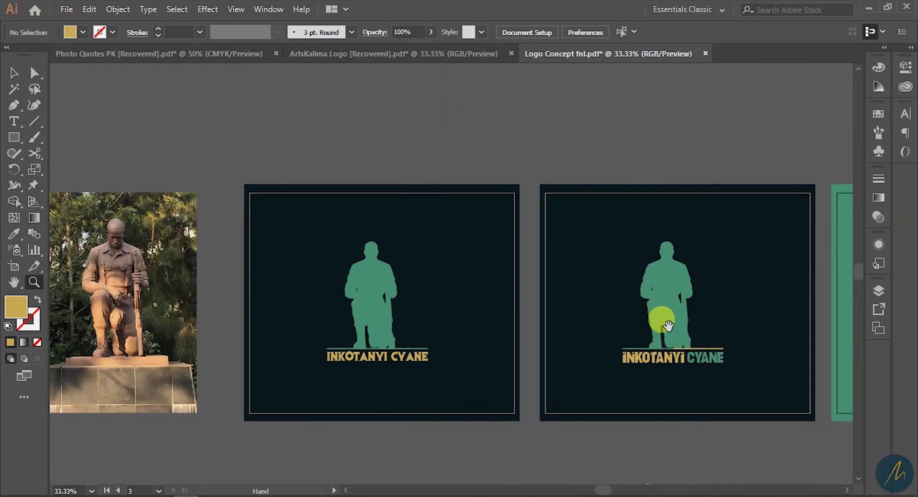
{"action": "left_click_drag", "start_coordinate": [668, 326], "coordinate": [438, 322]}
{"action": "left_click_drag", "start_coordinate": [729, 352], "coordinate": [554, 363]}
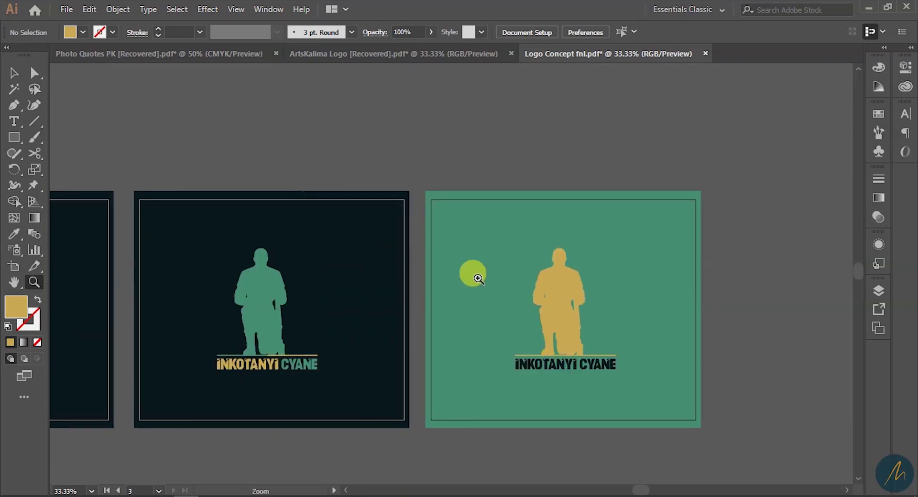
{"action": "left_click", "coordinate": [479, 279]}
{"action": "left_click_drag", "start_coordinate": [625, 355], "coordinate": [534, 292]}
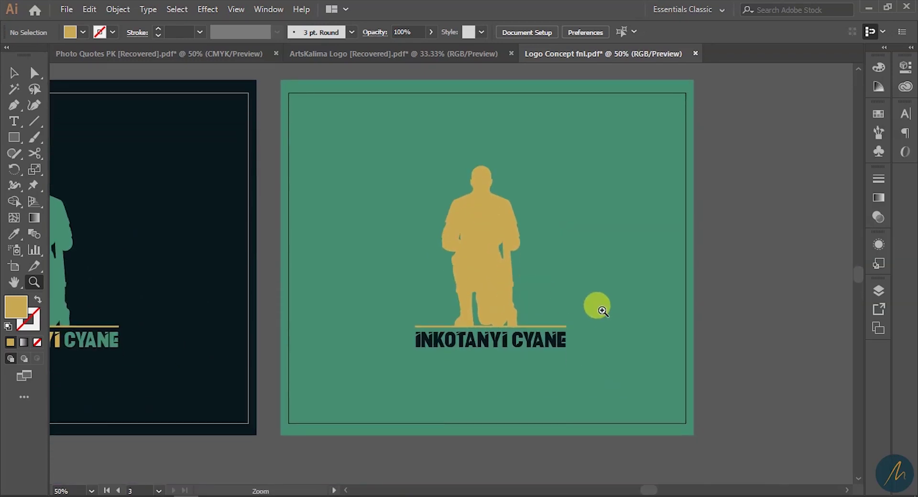
{"action": "left_click", "coordinate": [515, 285]}
{"action": "left_click", "coordinate": [458, 318]}
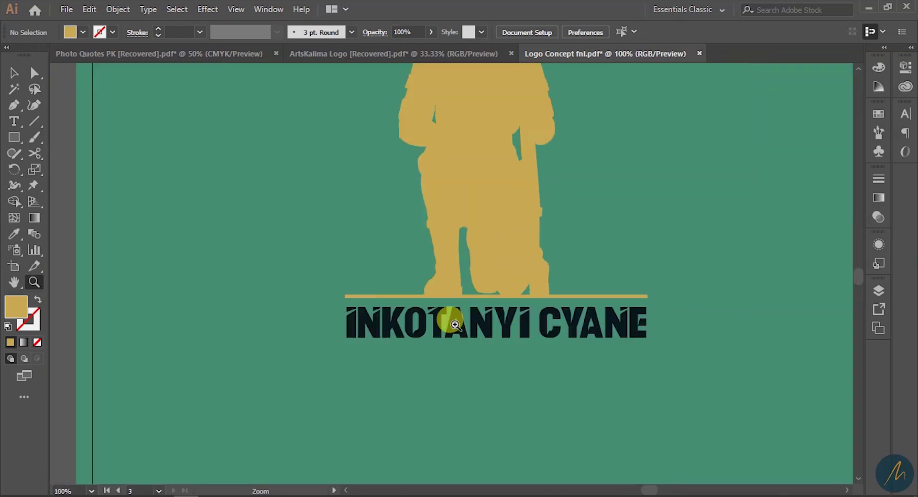
{"action": "left_click", "coordinate": [454, 324]}
{"action": "left_click", "coordinate": [464, 306], "text": "alt"}
{"action": "left_click", "coordinate": [464, 306], "text": "alt"}
{"action": "left_click", "coordinate": [464, 305], "text": "alt"}
{"action": "left_click", "coordinate": [464, 306], "text": "alt"}
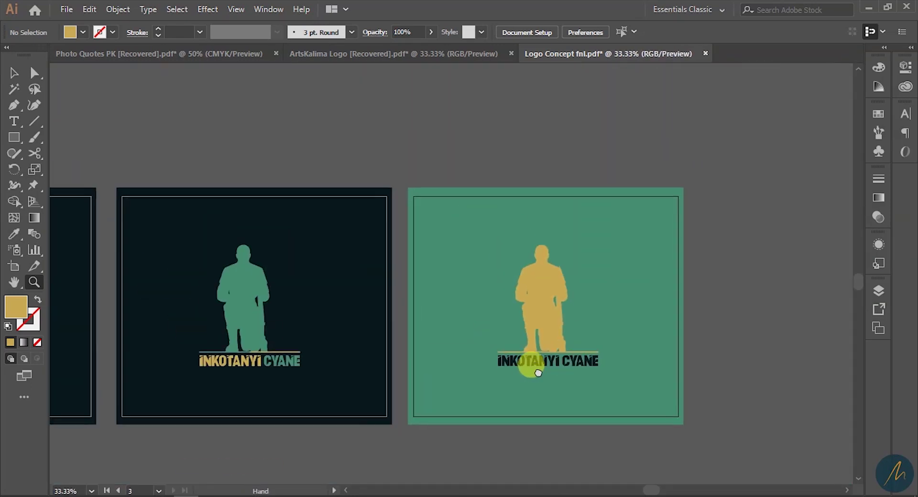
Step: Save all artboards as an Adobe PDF named Logo Concept 001 in the Logo Insp folder, using the Illustrator Default preset
{"action": "left_click", "coordinate": [70, 8]}
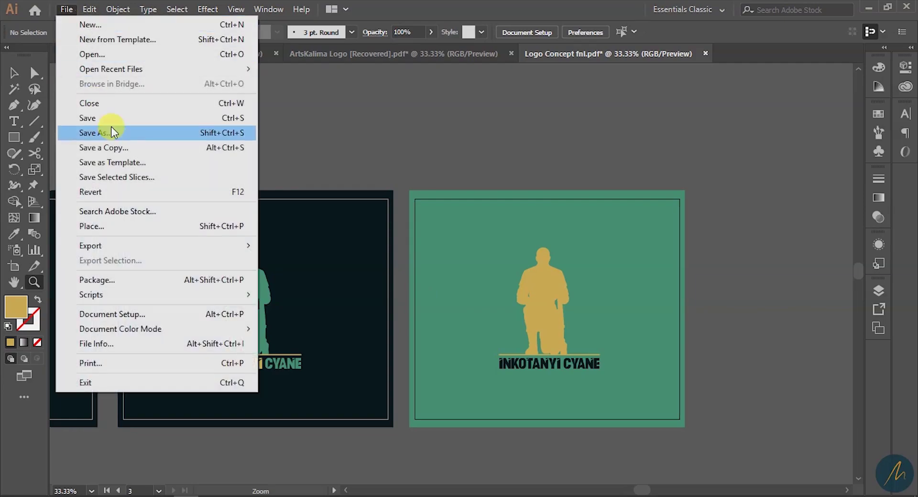
{"action": "left_click", "coordinate": [114, 133]}
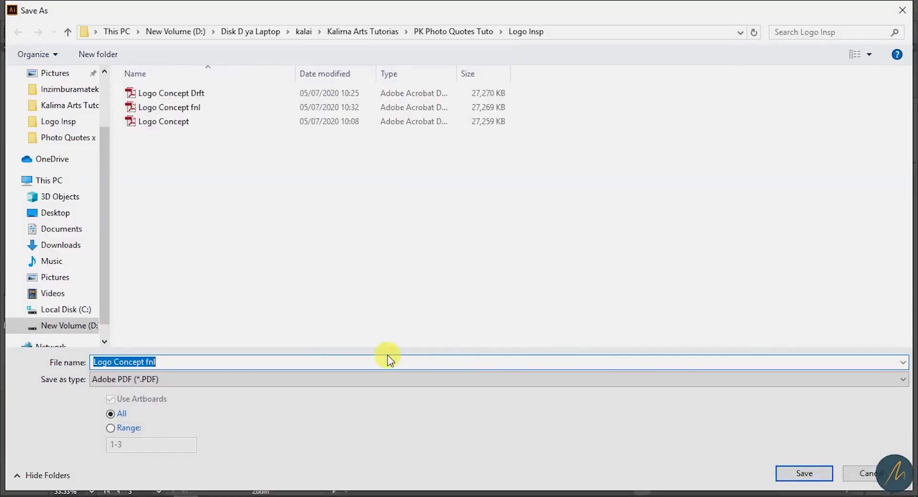
{"action": "left_click", "coordinate": [147, 363]}
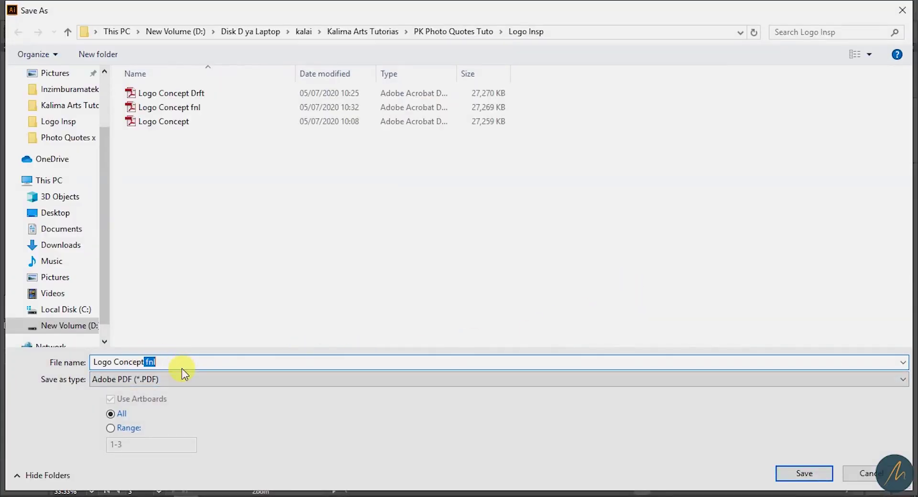
{"action": "key", "text": "BackSpace"}
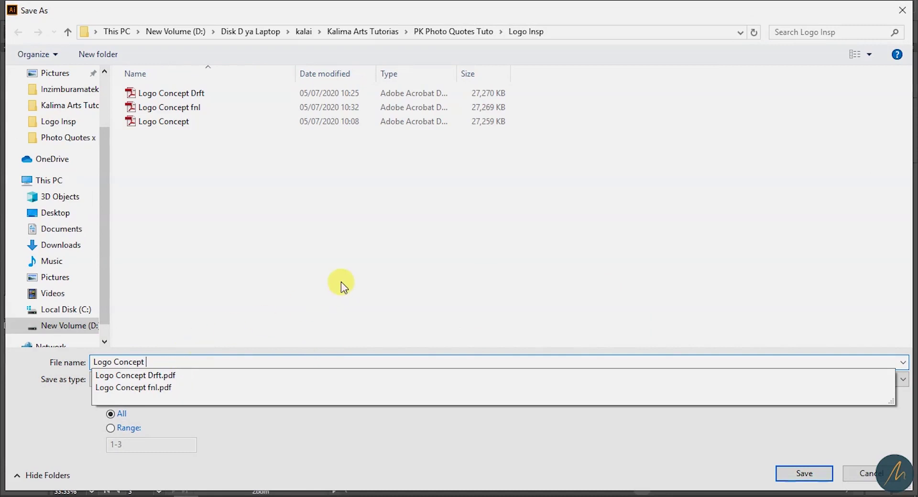
{"action": "left_click", "coordinate": [278, 426]}
{"action": "left_click", "coordinate": [193, 380]}
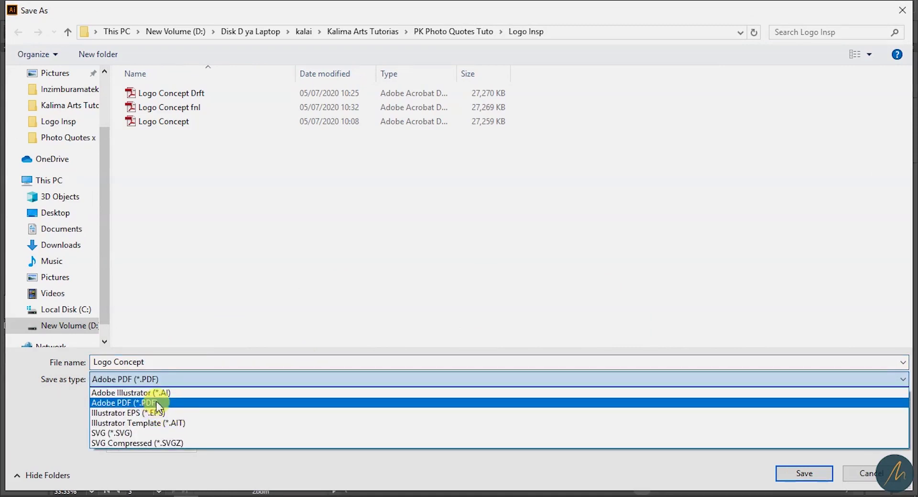
{"action": "left_click", "coordinate": [160, 362]}
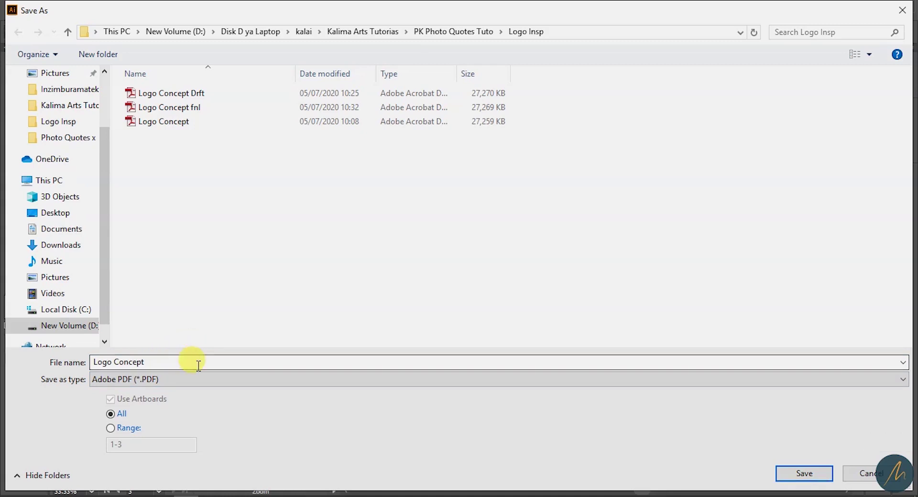
{"action": "left_click", "coordinate": [183, 363]}
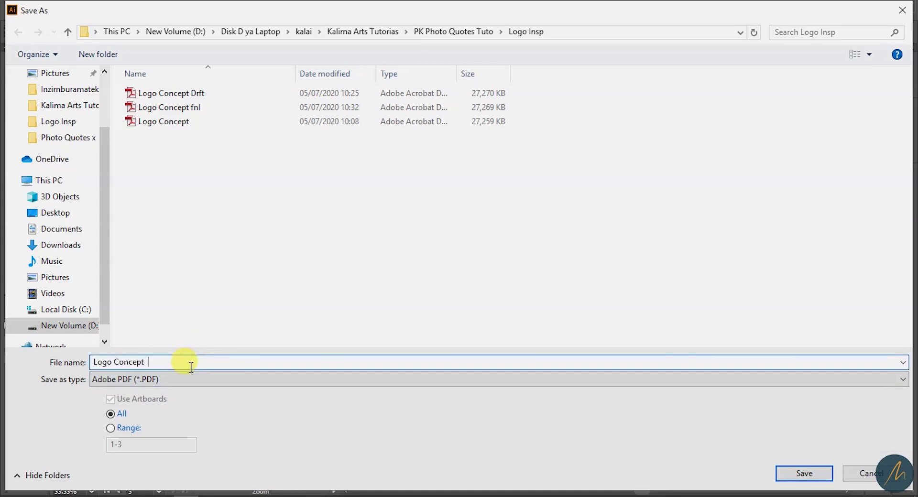
{"action": "key", "text": "BackSpace"}
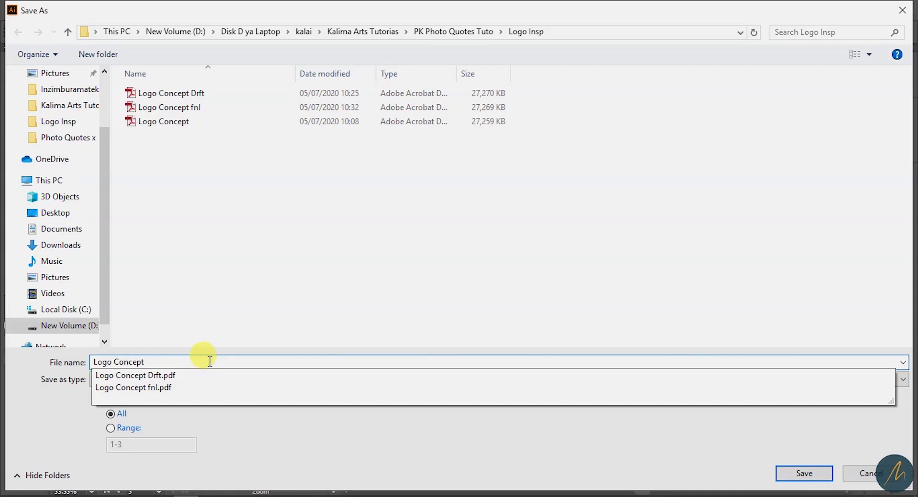
{"action": "left_click", "coordinate": [238, 450]}
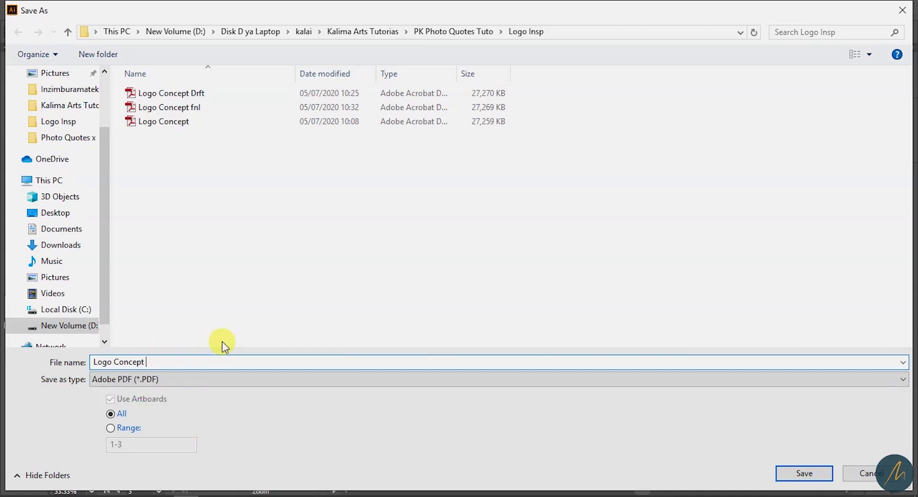
{"action": "type", "text": "001"}
{"action": "left_click", "coordinate": [789, 472]}
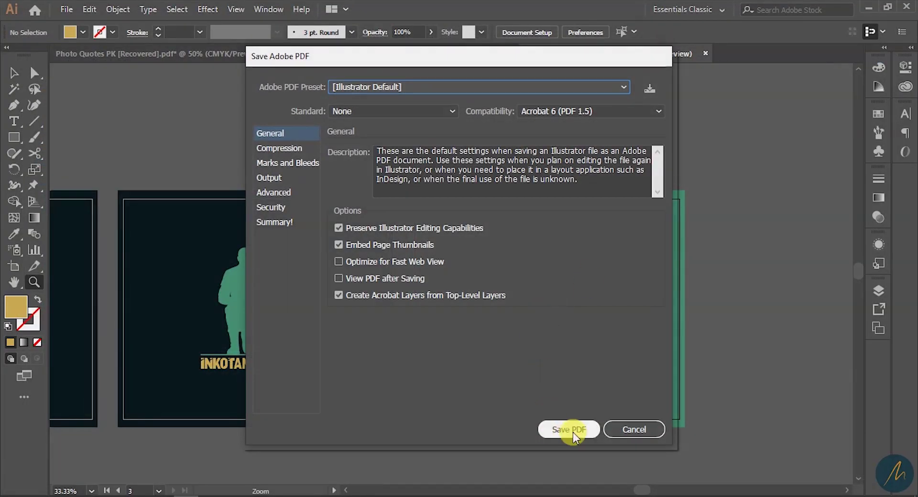
{"action": "left_click", "coordinate": [572, 431]}
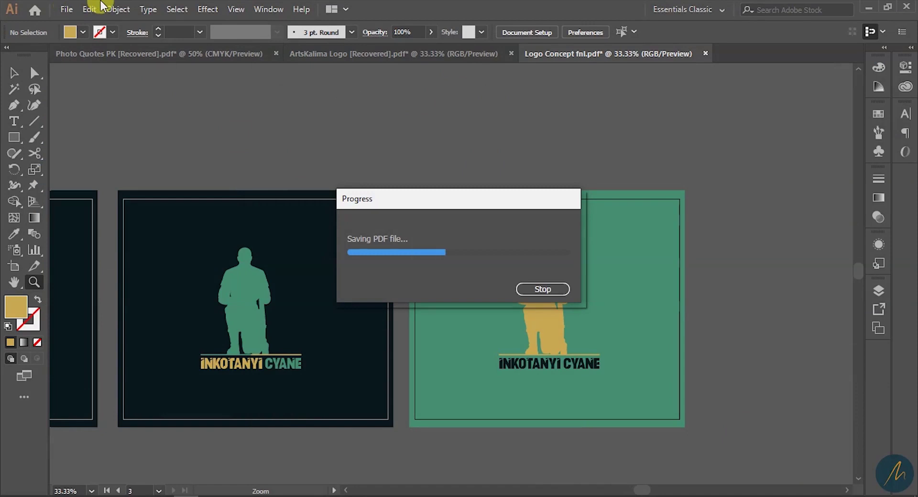
Step: Save the document in Adobe Illustrator (*.AI) format as Logo Concept 001 in the same folder
{"action": "left_click", "coordinate": [68, 8]}
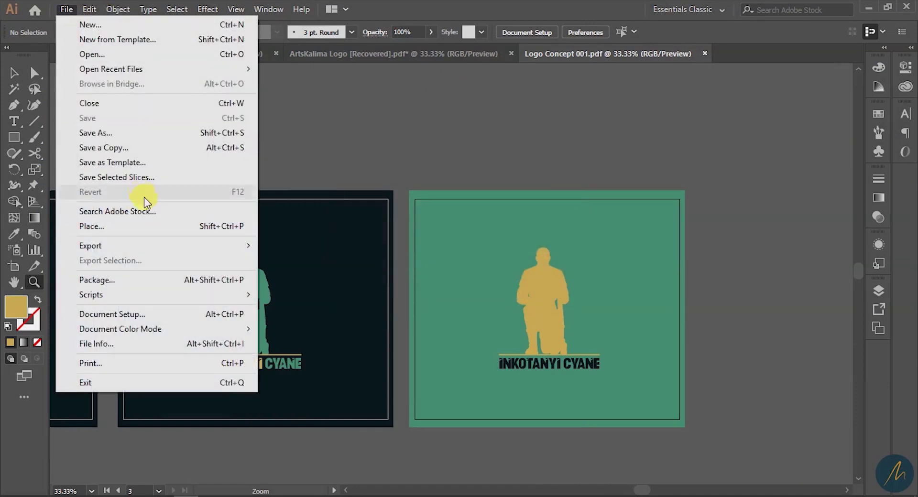
{"action": "left_click", "coordinate": [119, 148]}
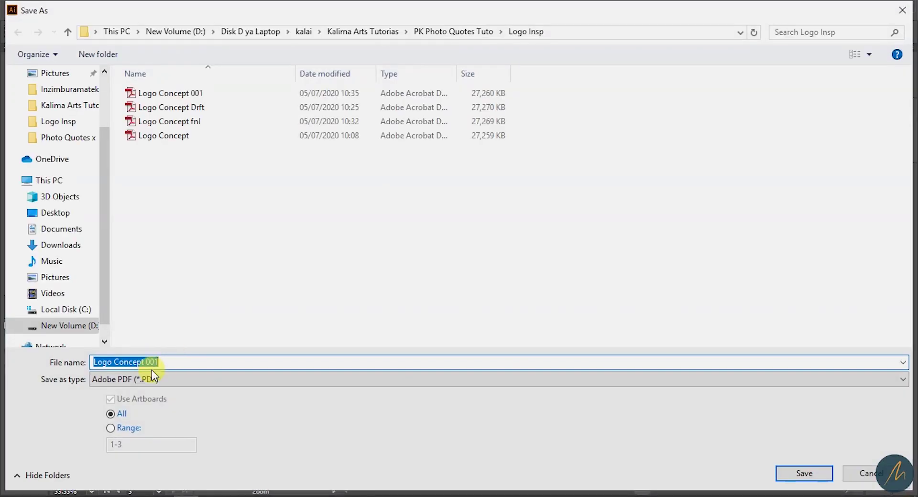
{"action": "left_click", "coordinate": [164, 379]}
{"action": "left_click", "coordinate": [158, 392]}
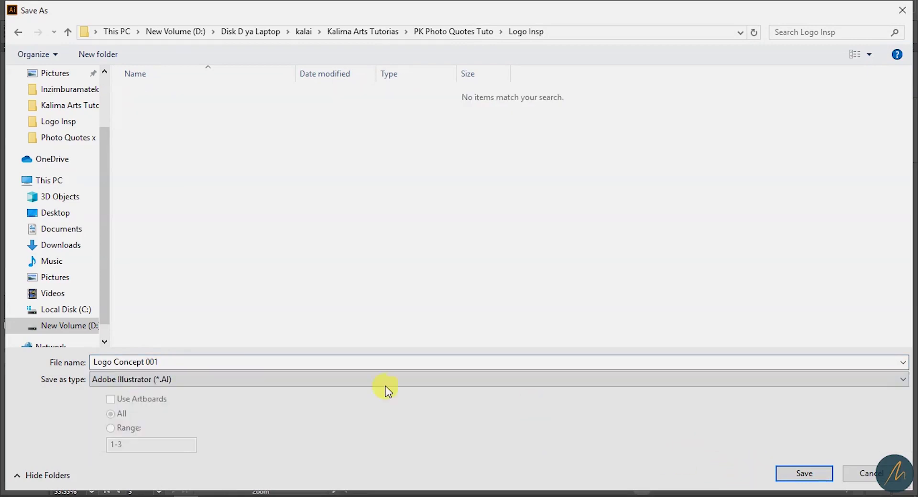
{"action": "left_click", "coordinate": [804, 474]}
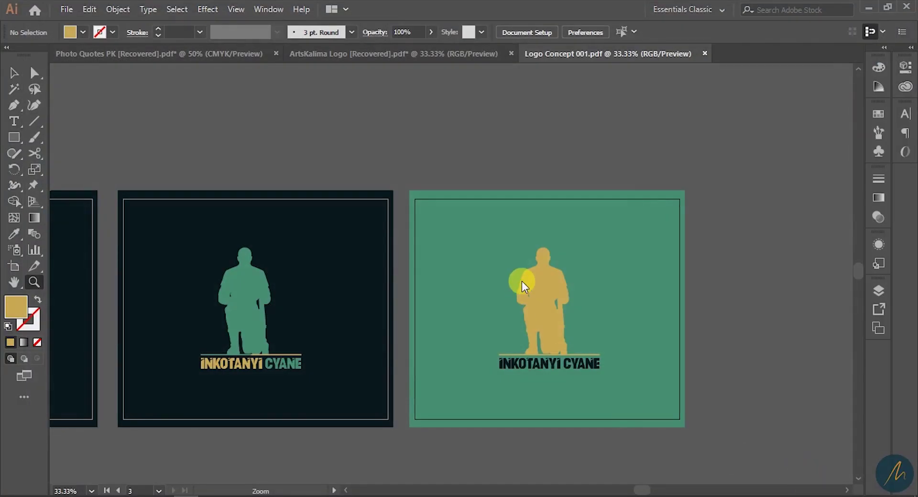
{"action": "left_click", "coordinate": [520, 440]}
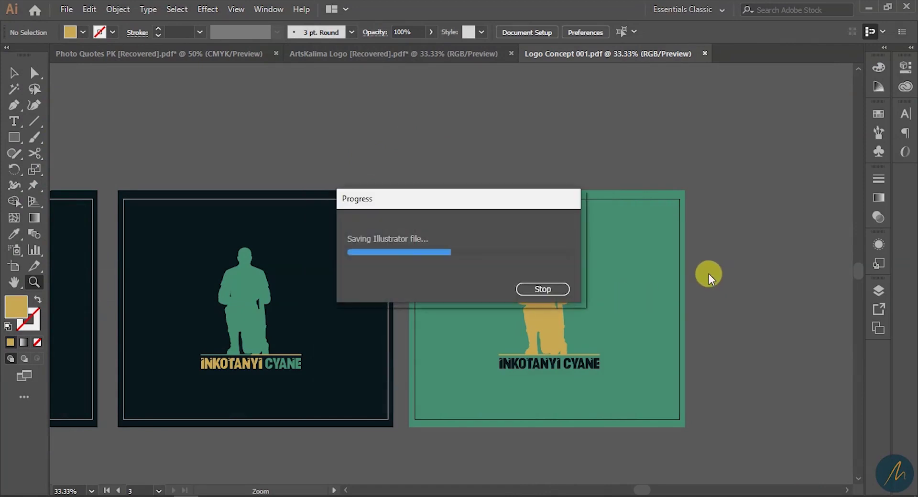
Step: Review the statue photo and the three logo artboards side by side
{"action": "left_click_drag", "start_coordinate": [458, 283], "coordinate": [641, 291]}
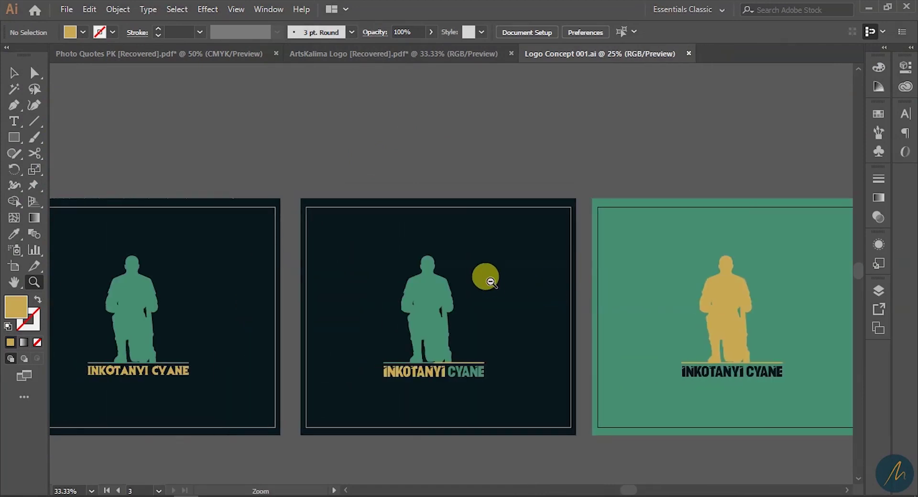
{"action": "left_click", "coordinate": [491, 282], "text": "alt"}
{"action": "left_click", "coordinate": [491, 281], "text": "alt"}
{"action": "left_click_drag", "start_coordinate": [412, 323], "coordinate": [587, 334]}
{"action": "left_click", "coordinate": [463, 290]}
{"action": "left_click", "coordinate": [458, 292]}
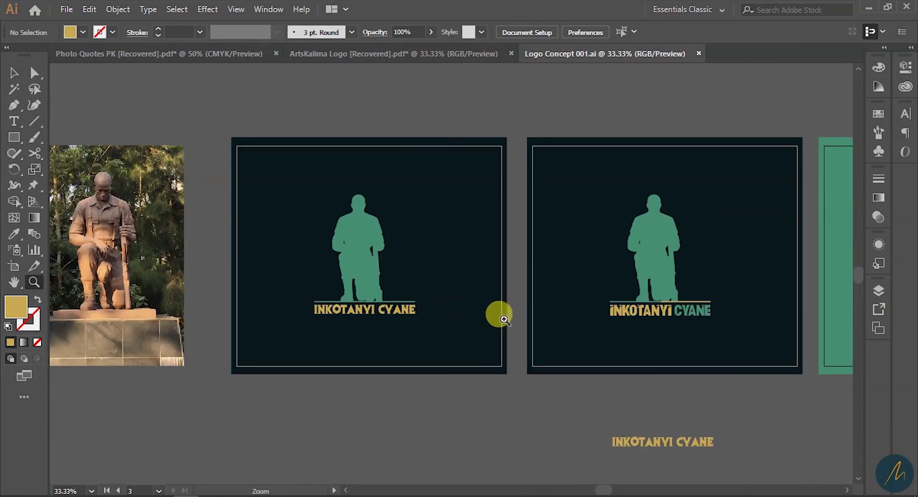
{"action": "left_click_drag", "start_coordinate": [761, 323], "coordinate": [379, 331]}
{"action": "left_click_drag", "start_coordinate": [539, 338], "coordinate": [423, 343]}
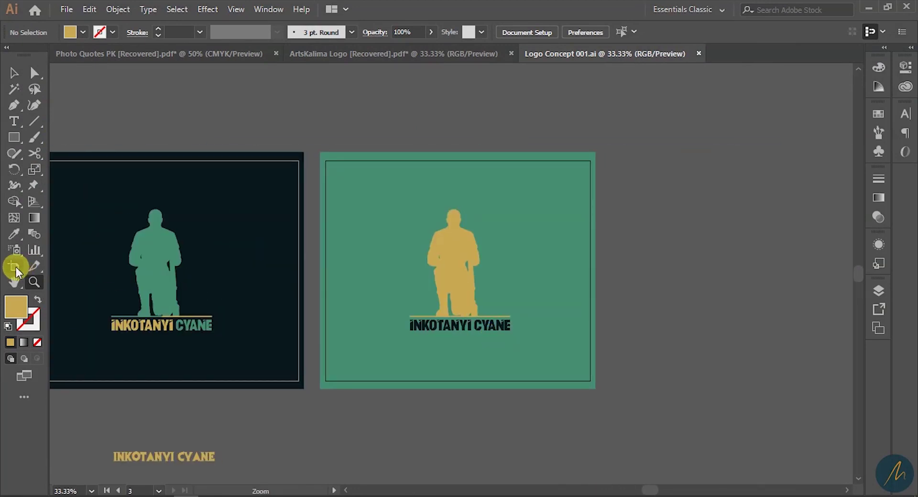
Step: Shift the green background rectangle slightly to the right on its artboard
{"action": "left_click", "coordinate": [14, 267]}
{"action": "key", "text": "v"}
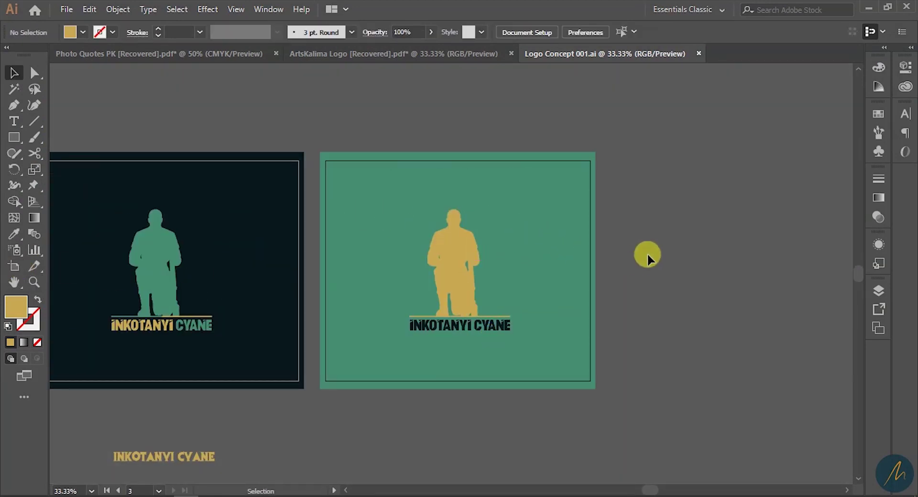
{"action": "left_click_drag", "start_coordinate": [375, 171], "coordinate": [378, 171]}
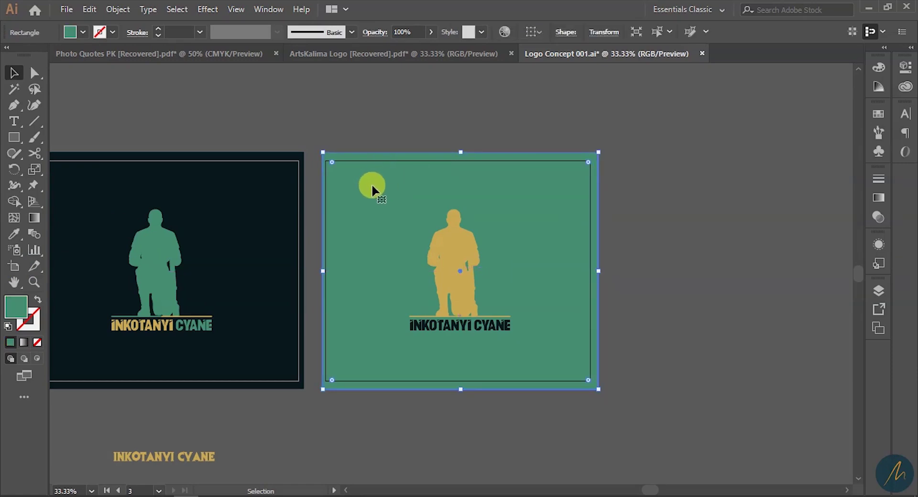
Step: Delete the dark background rectangle behind the logo with the two-color title on the middle artboard
{"action": "left_click_drag", "start_coordinate": [260, 229], "coordinate": [553, 243]}
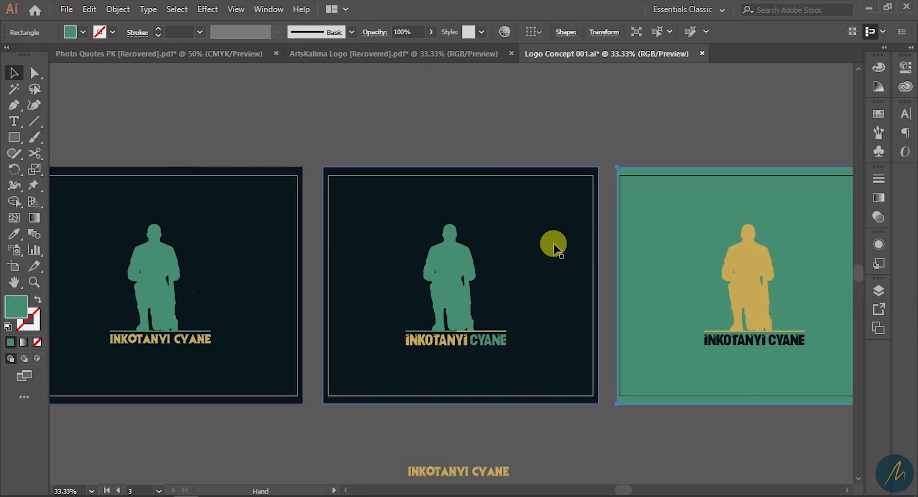
{"action": "left_click", "coordinate": [546, 243]}
{"action": "key", "text": "Delete"}
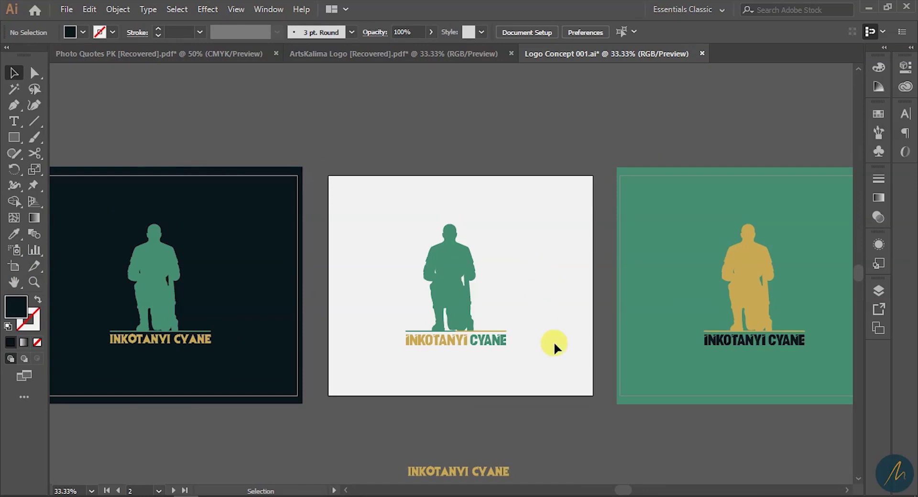
Step: Inspect the two-color logo on the white artboard and check the boundaries of all three artboards with the Artboard tool
{"action": "left_click", "coordinate": [493, 292]}
{"action": "left_click", "coordinate": [438, 250]}
{"action": "left_click_drag", "start_coordinate": [458, 299], "coordinate": [492, 271]}
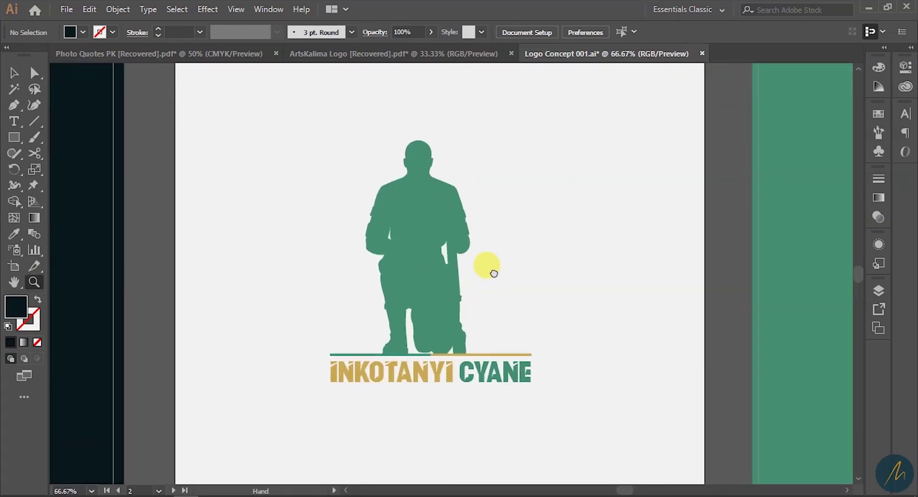
{"action": "left_click", "coordinate": [501, 253], "text": "alt"}
{"action": "left_click", "coordinate": [469, 287], "text": "alt"}
{"action": "left_click", "coordinate": [440, 293]}
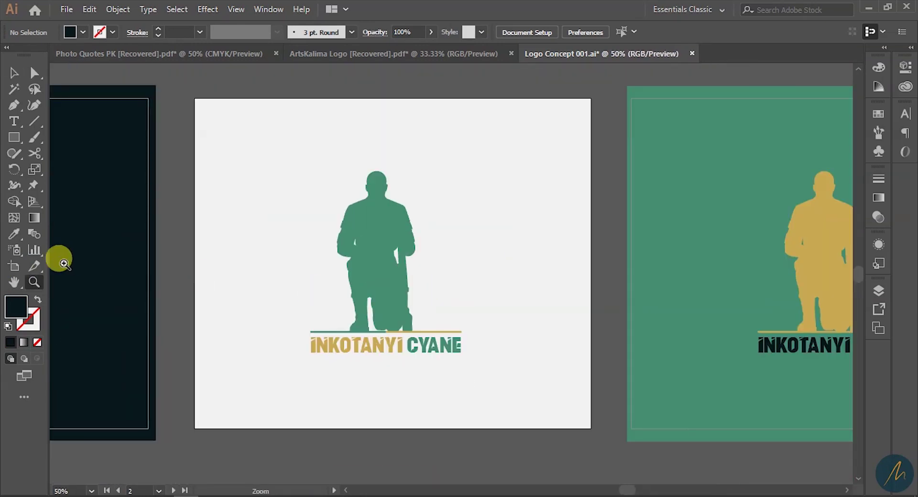
{"action": "left_click", "coordinate": [13, 267]}
{"action": "scroll", "coordinate": [211, 163], "scroll_direction": "left", "scroll_amount": 5}
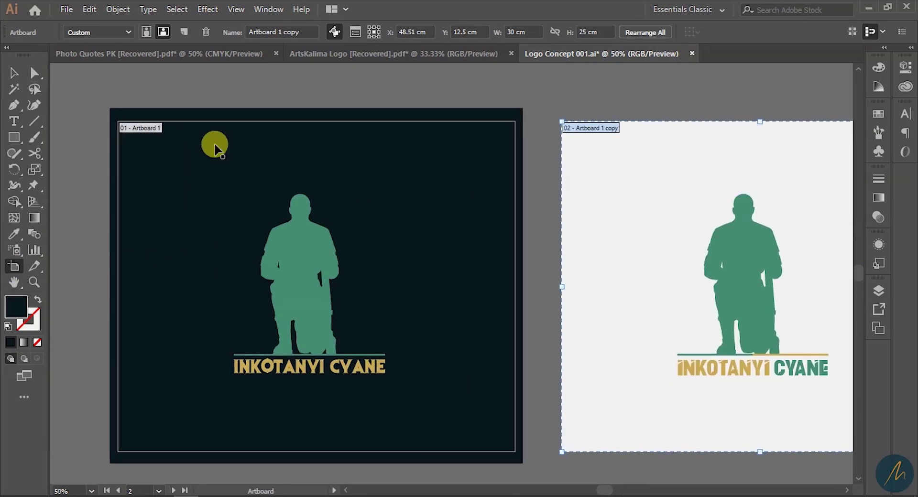
{"action": "scroll", "coordinate": [287, 196], "scroll_direction": "right", "scroll_amount": 4}
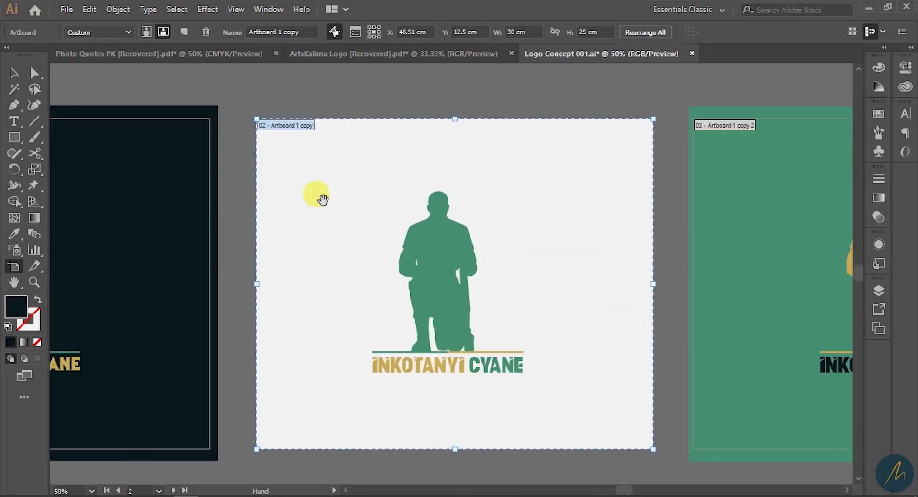
{"action": "scroll", "coordinate": [669, 191], "scroll_direction": "right", "scroll_amount": 2}
{"action": "scroll", "coordinate": [400, 231], "scroll_direction": "left", "scroll_amount": 1}
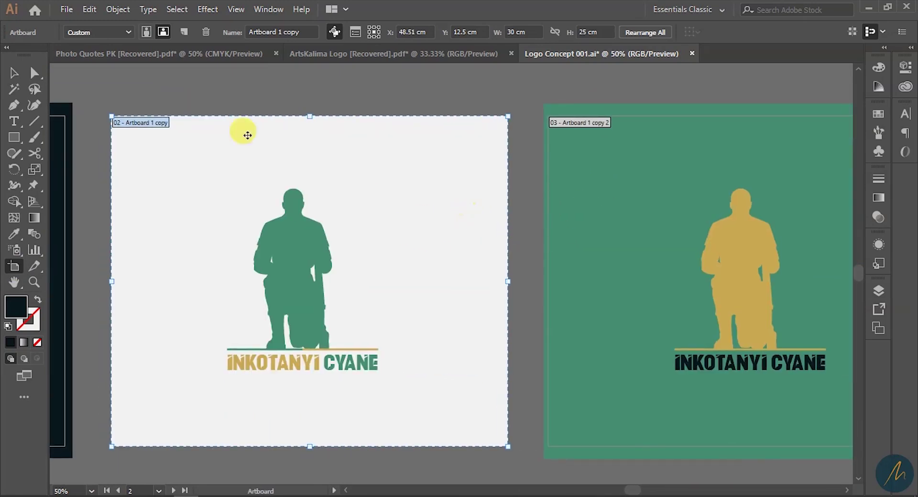
Step: Set up a Save for Web export of the white artboard's two-color logo as PNG-24 with transparency and check the whole logo in the preview
{"action": "left_click", "coordinate": [67, 10]}
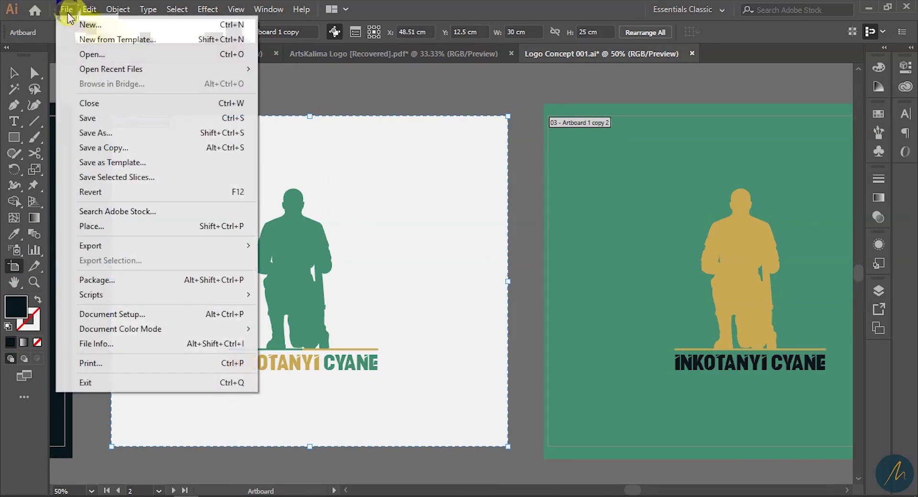
{"action": "mouse_move", "coordinate": [225, 245]}
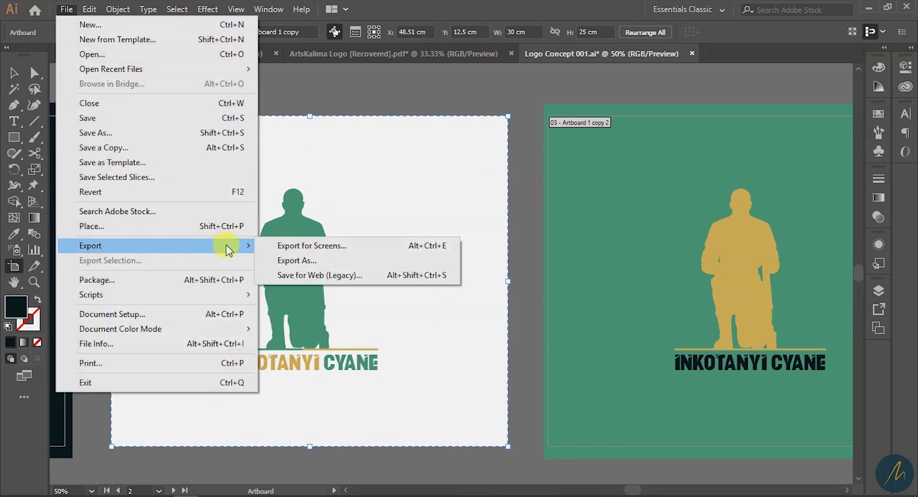
{"action": "left_click", "coordinate": [340, 277]}
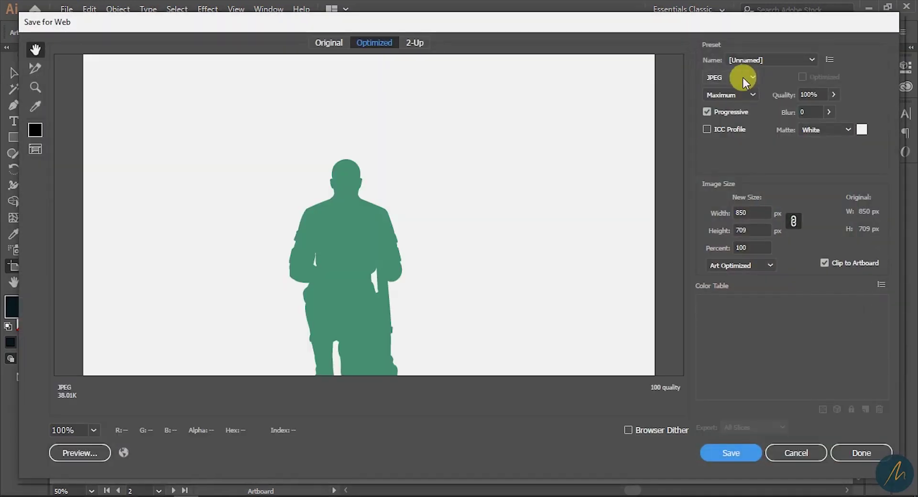
{"action": "left_click", "coordinate": [748, 78]}
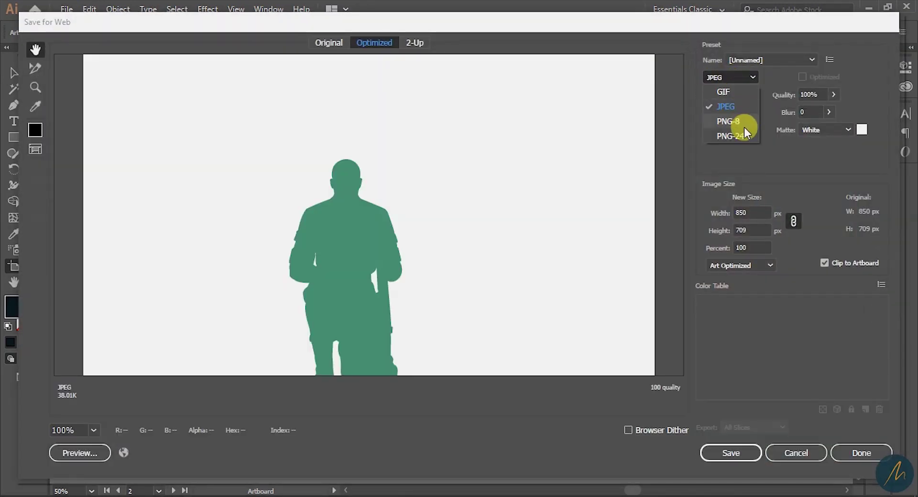
{"action": "left_click", "coordinate": [732, 136]}
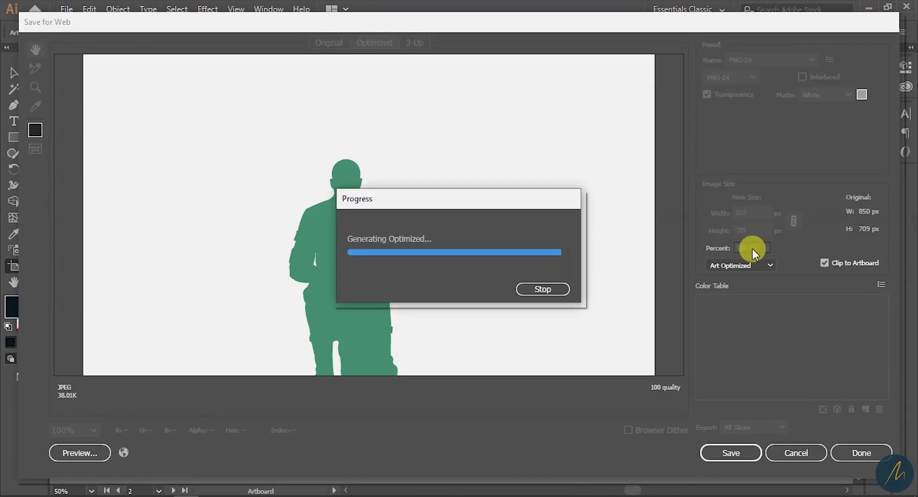
{"action": "left_click_drag", "start_coordinate": [446, 312], "coordinate": [424, 130]}
{"action": "left_click_drag", "start_coordinate": [447, 238], "coordinate": [446, 299]}
{"action": "left_click_drag", "start_coordinate": [343, 204], "coordinate": [348, 224]}
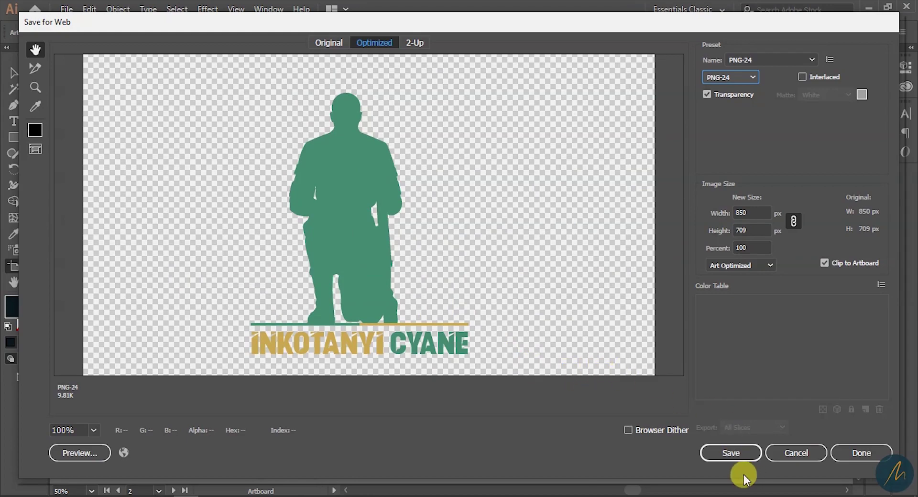
Step: Save the exported PNG as Logo-Concept-001 in the Logo Insp folder inside PK Photo Quotes Tuto on drive D
{"action": "left_click", "coordinate": [708, 453]}
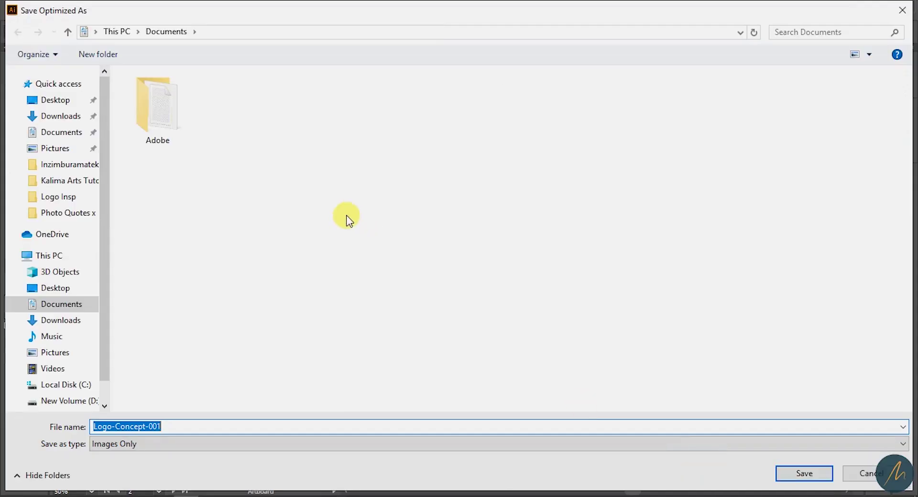
{"action": "left_click", "coordinate": [119, 32]}
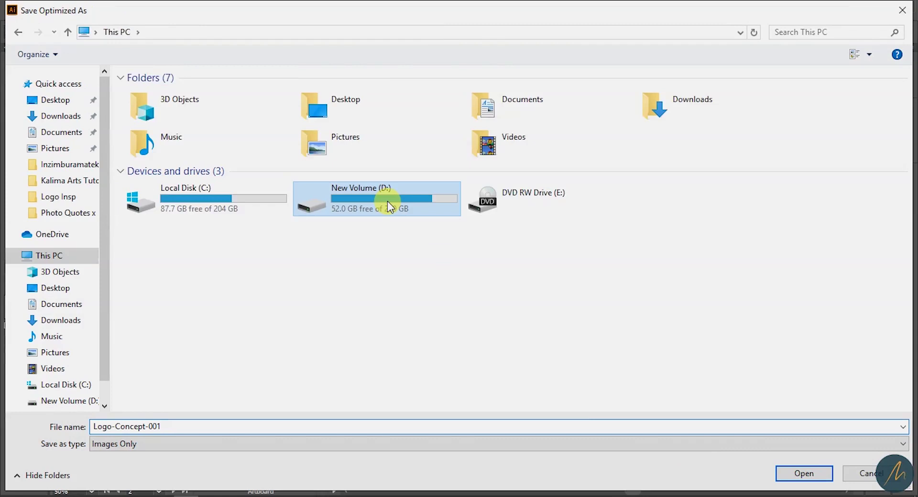
{"action": "double_click", "coordinate": [383, 203]}
{"action": "double_click", "coordinate": [230, 109]}
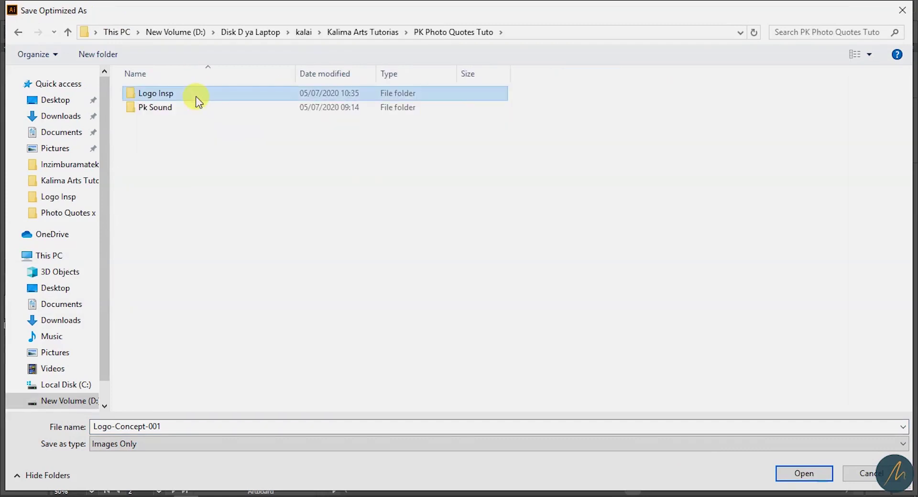
{"action": "double_click", "coordinate": [199, 100]}
{"action": "left_click", "coordinate": [240, 427]}
{"action": "left_click", "coordinate": [313, 427]}
{"action": "left_click", "coordinate": [794, 474]}
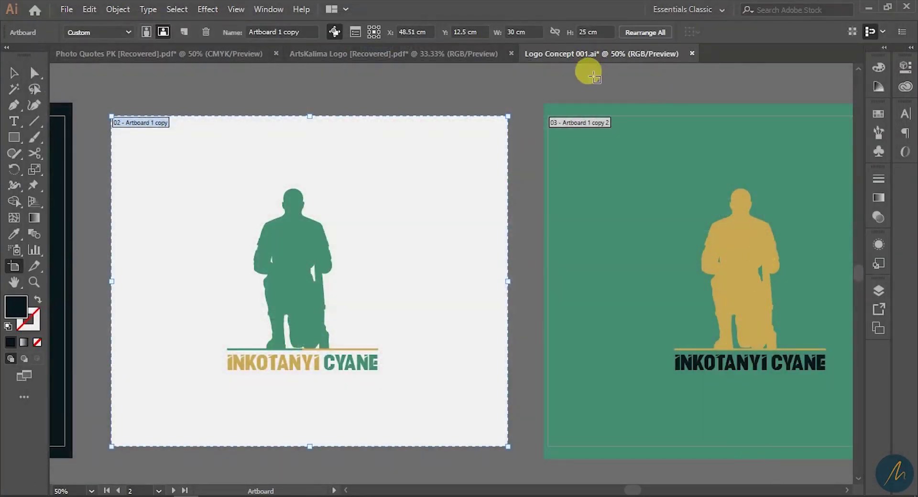
Step: Leave artboard editing and review the statue photo beside the logo versions, finishing with a closer view of the white artboard
{"action": "left_click", "coordinate": [14, 72]}
{"action": "key", "text": "z"}
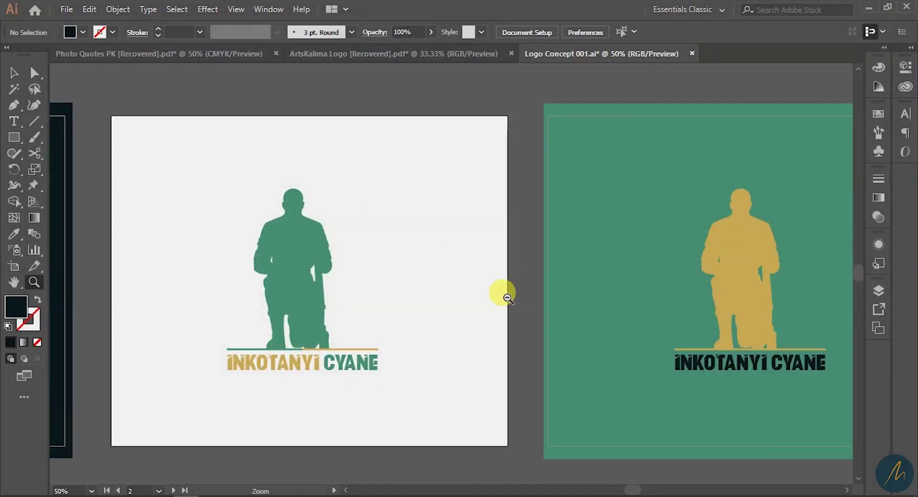
{"action": "left_click", "coordinate": [507, 297], "text": "alt"}
{"action": "left_click", "coordinate": [508, 298], "text": "alt"}
{"action": "left_click_drag", "start_coordinate": [397, 281], "coordinate": [562, 305]}
{"action": "left_click_drag", "start_coordinate": [359, 301], "coordinate": [496, 318]}
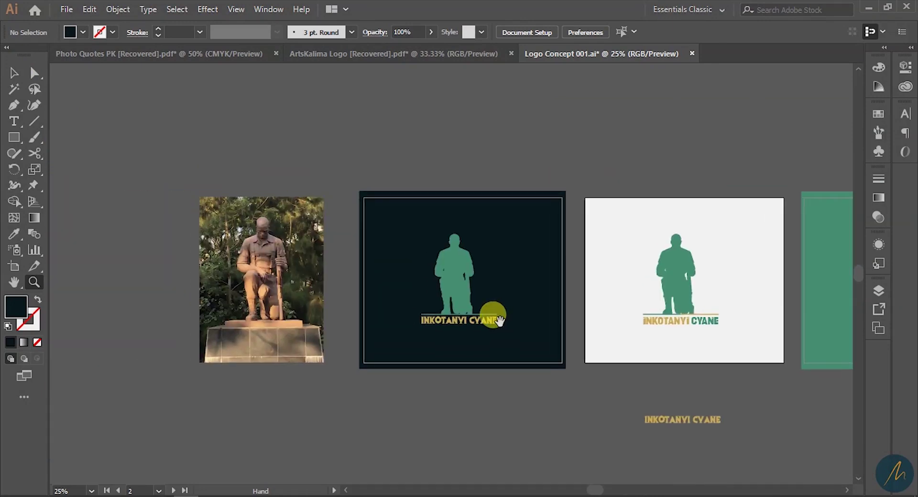
{"action": "left_click", "coordinate": [608, 291]}
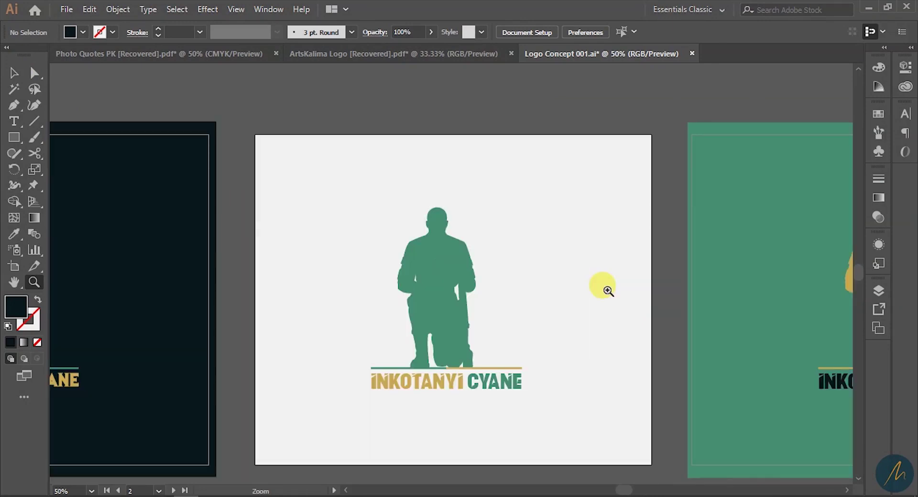